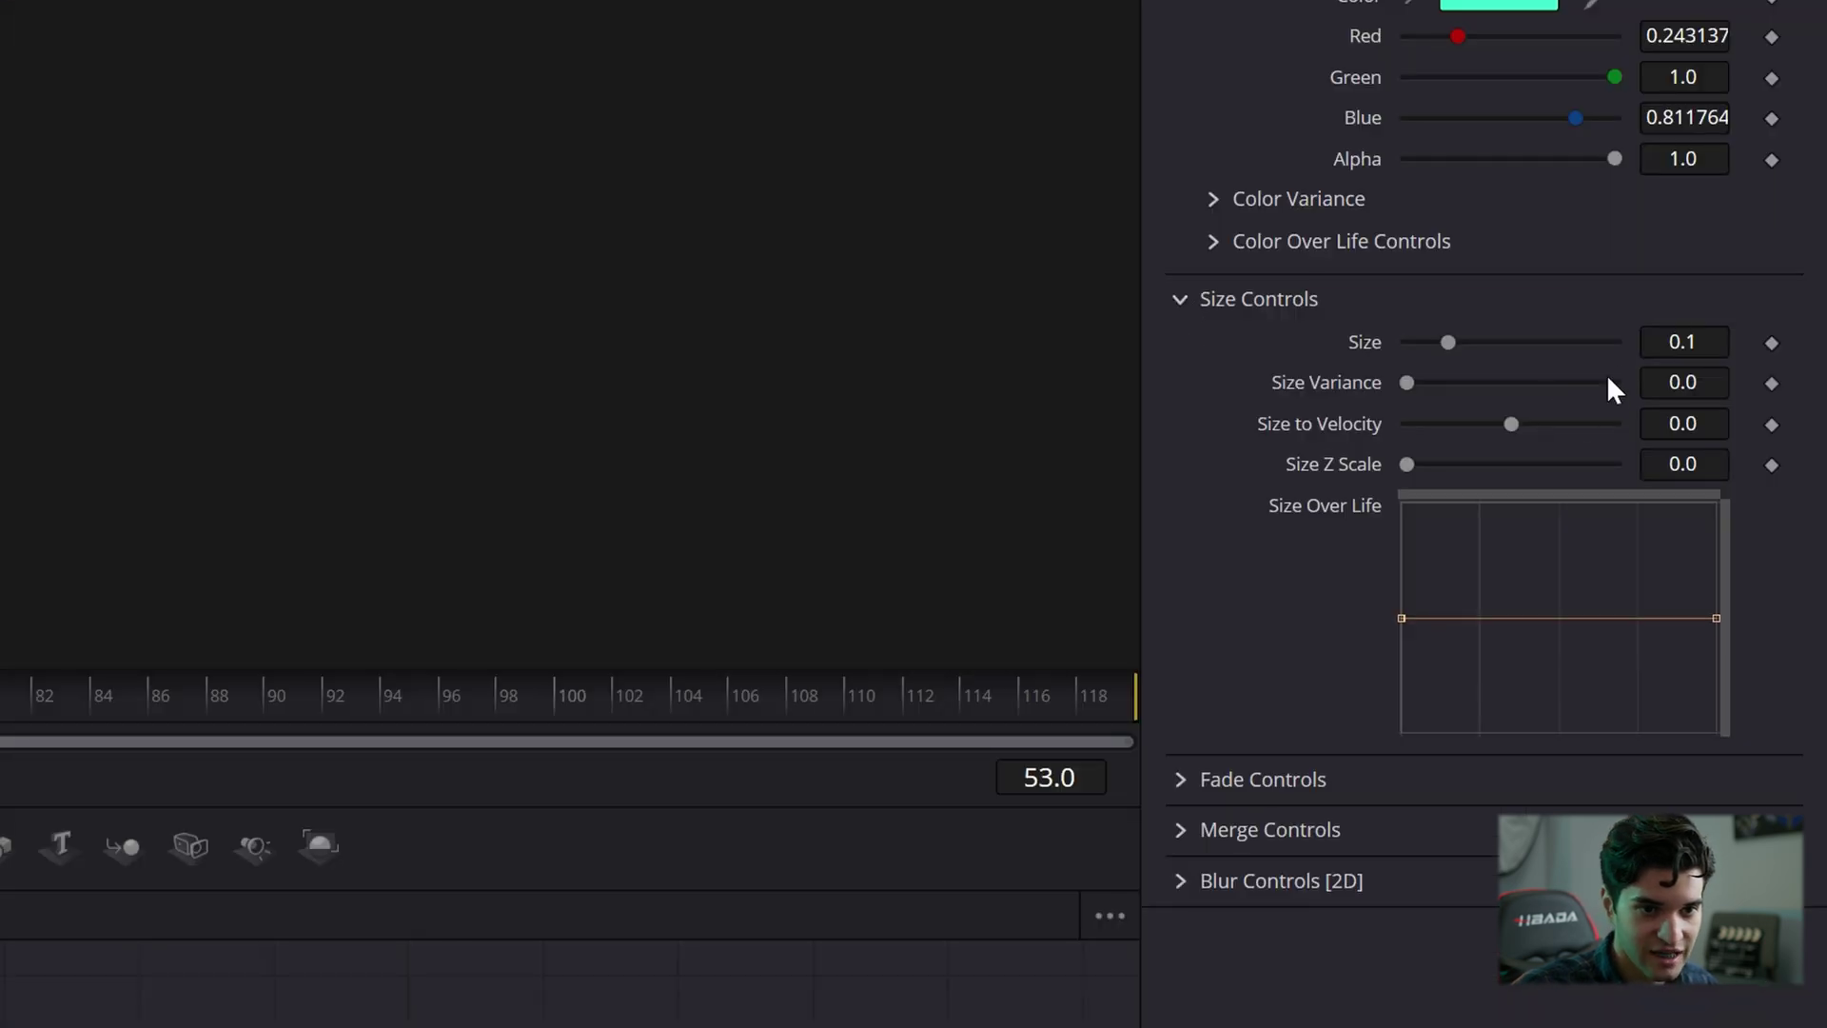
Set the particle style's Size to about 0.3726 and its Size Variance to about 0.0095.
{"action": "left_click_drag", "start_coordinate": [1662, 342], "coordinate": [1808, 343]}
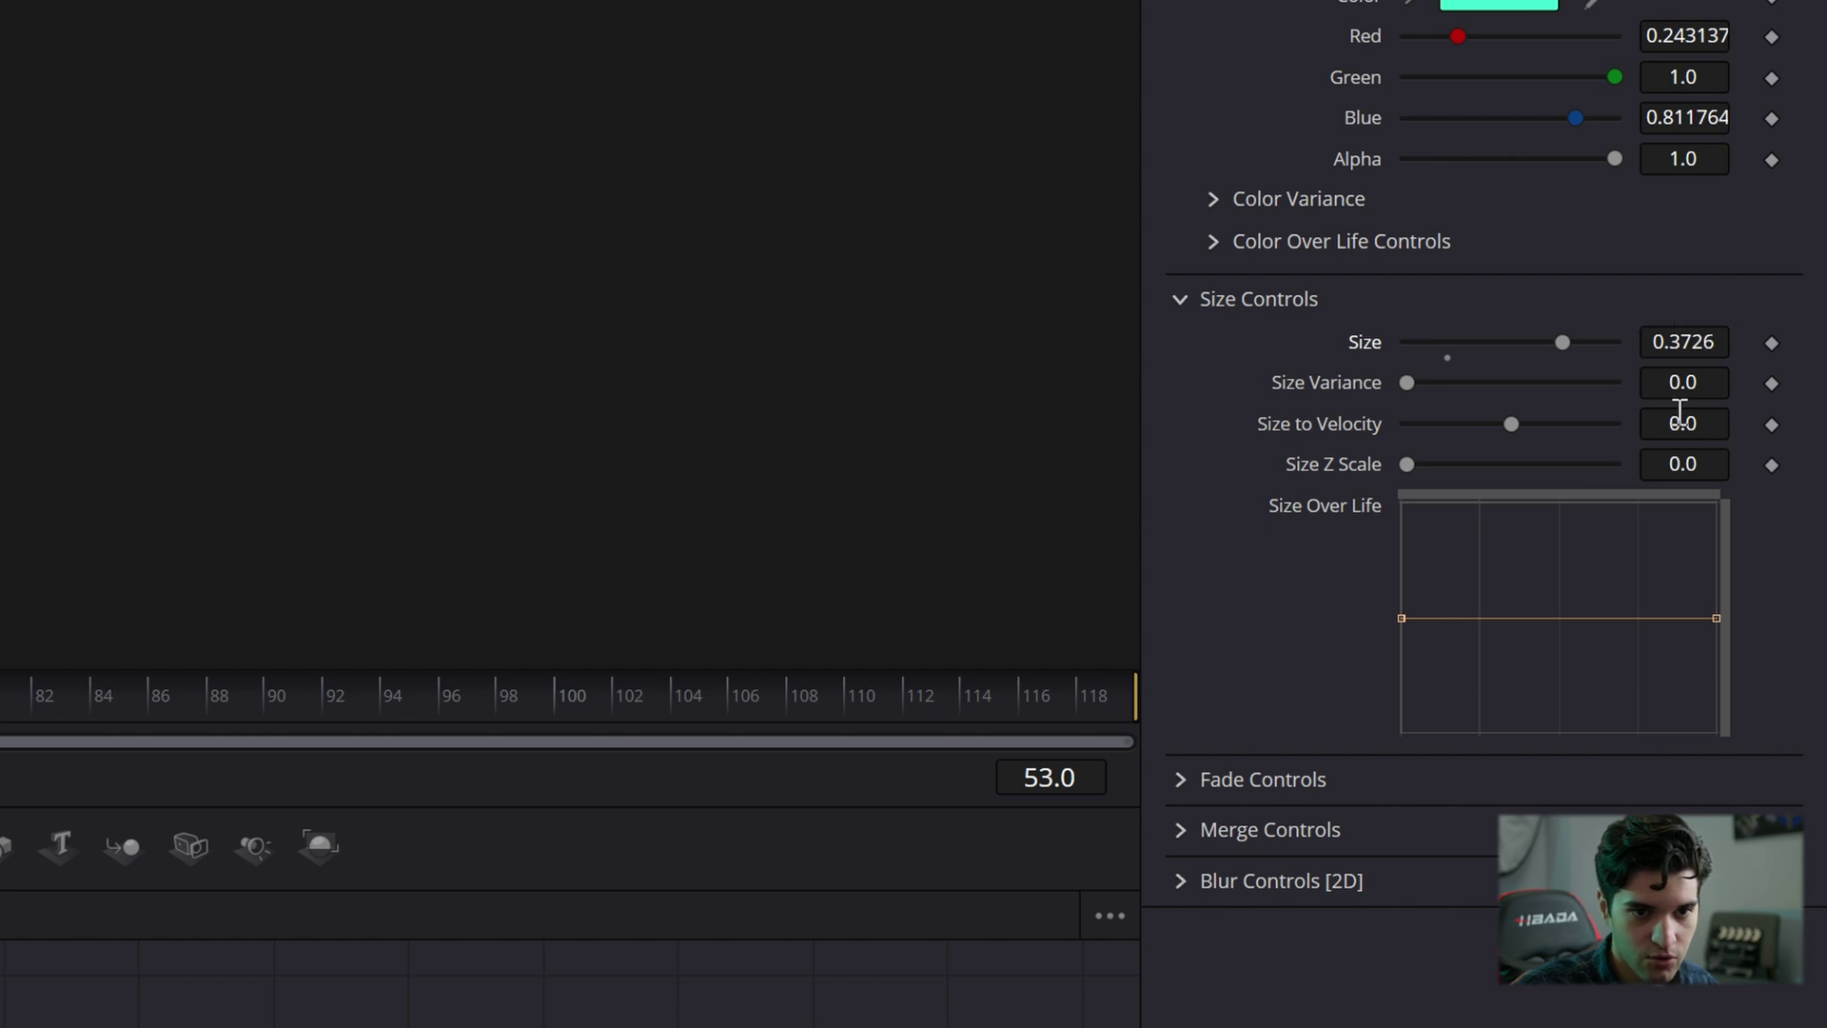
{"action": "left_click_drag", "start_coordinate": [1676, 377], "coordinate": [1680, 376]}
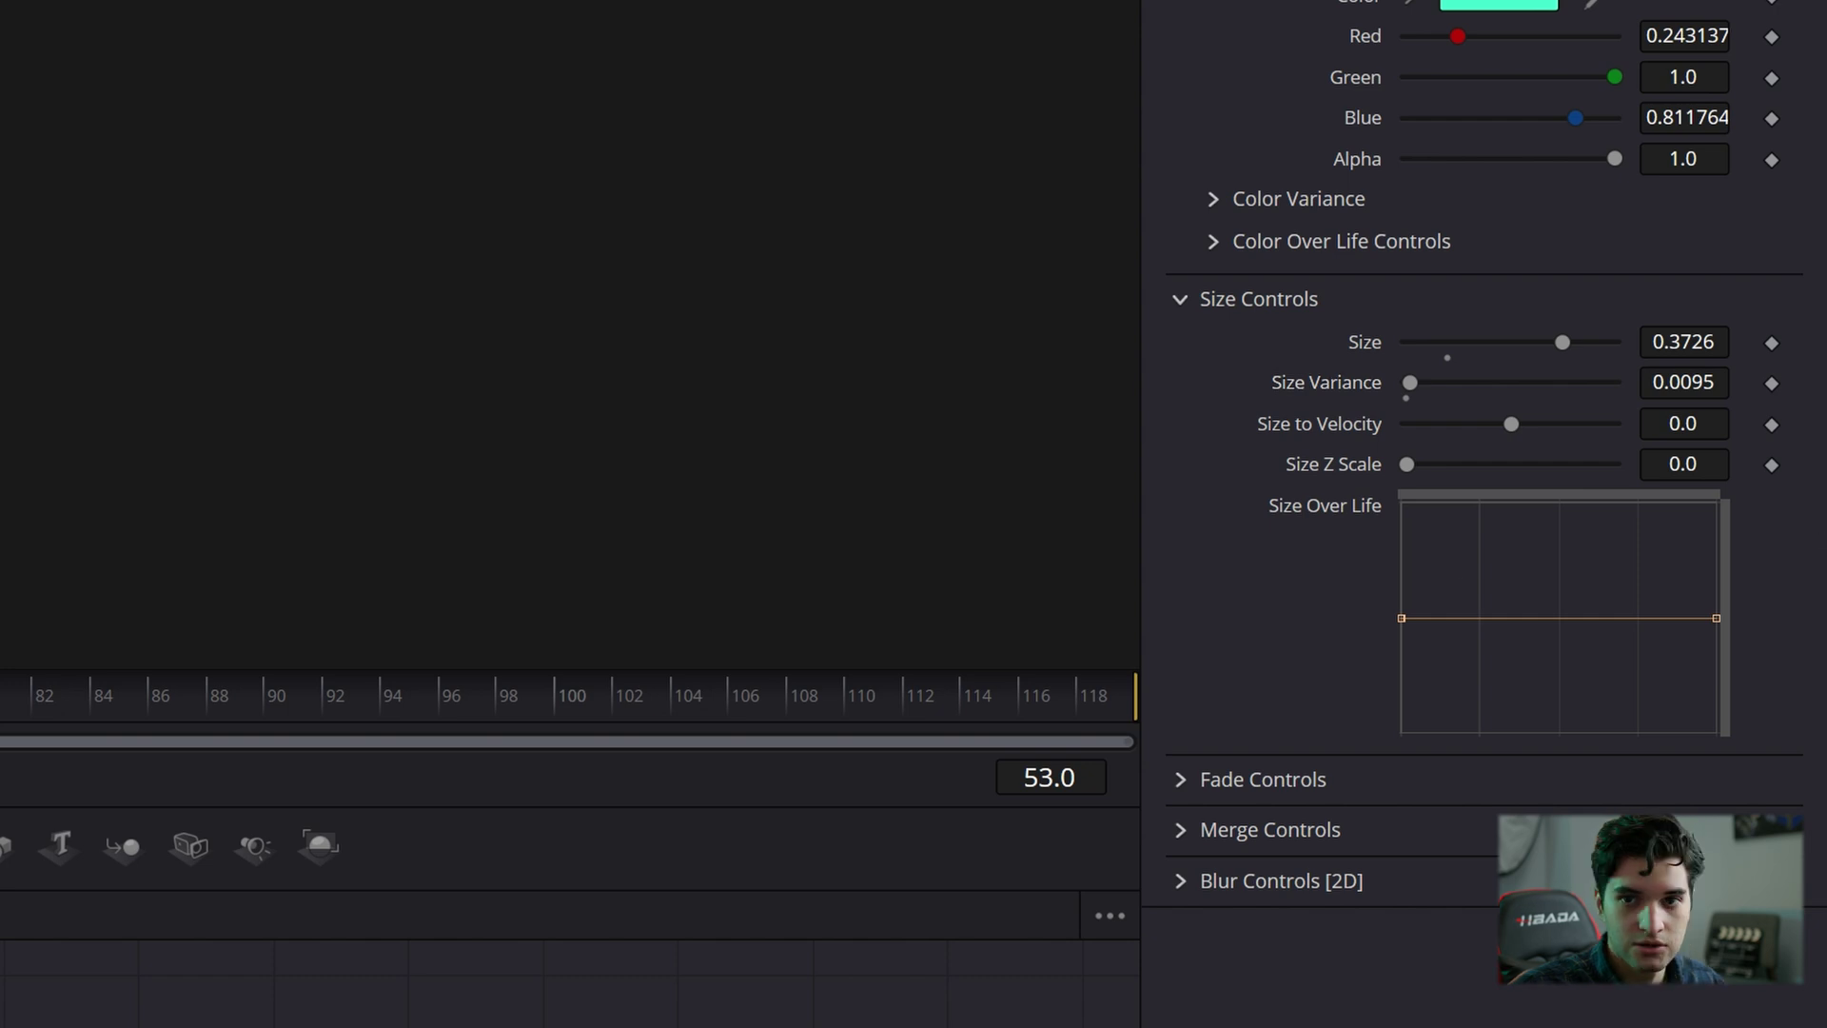
Set the particle emitter's Number to 100 and its Number Variance to about 5.9.
{"action": "left_click", "coordinate": [1313, 69]}
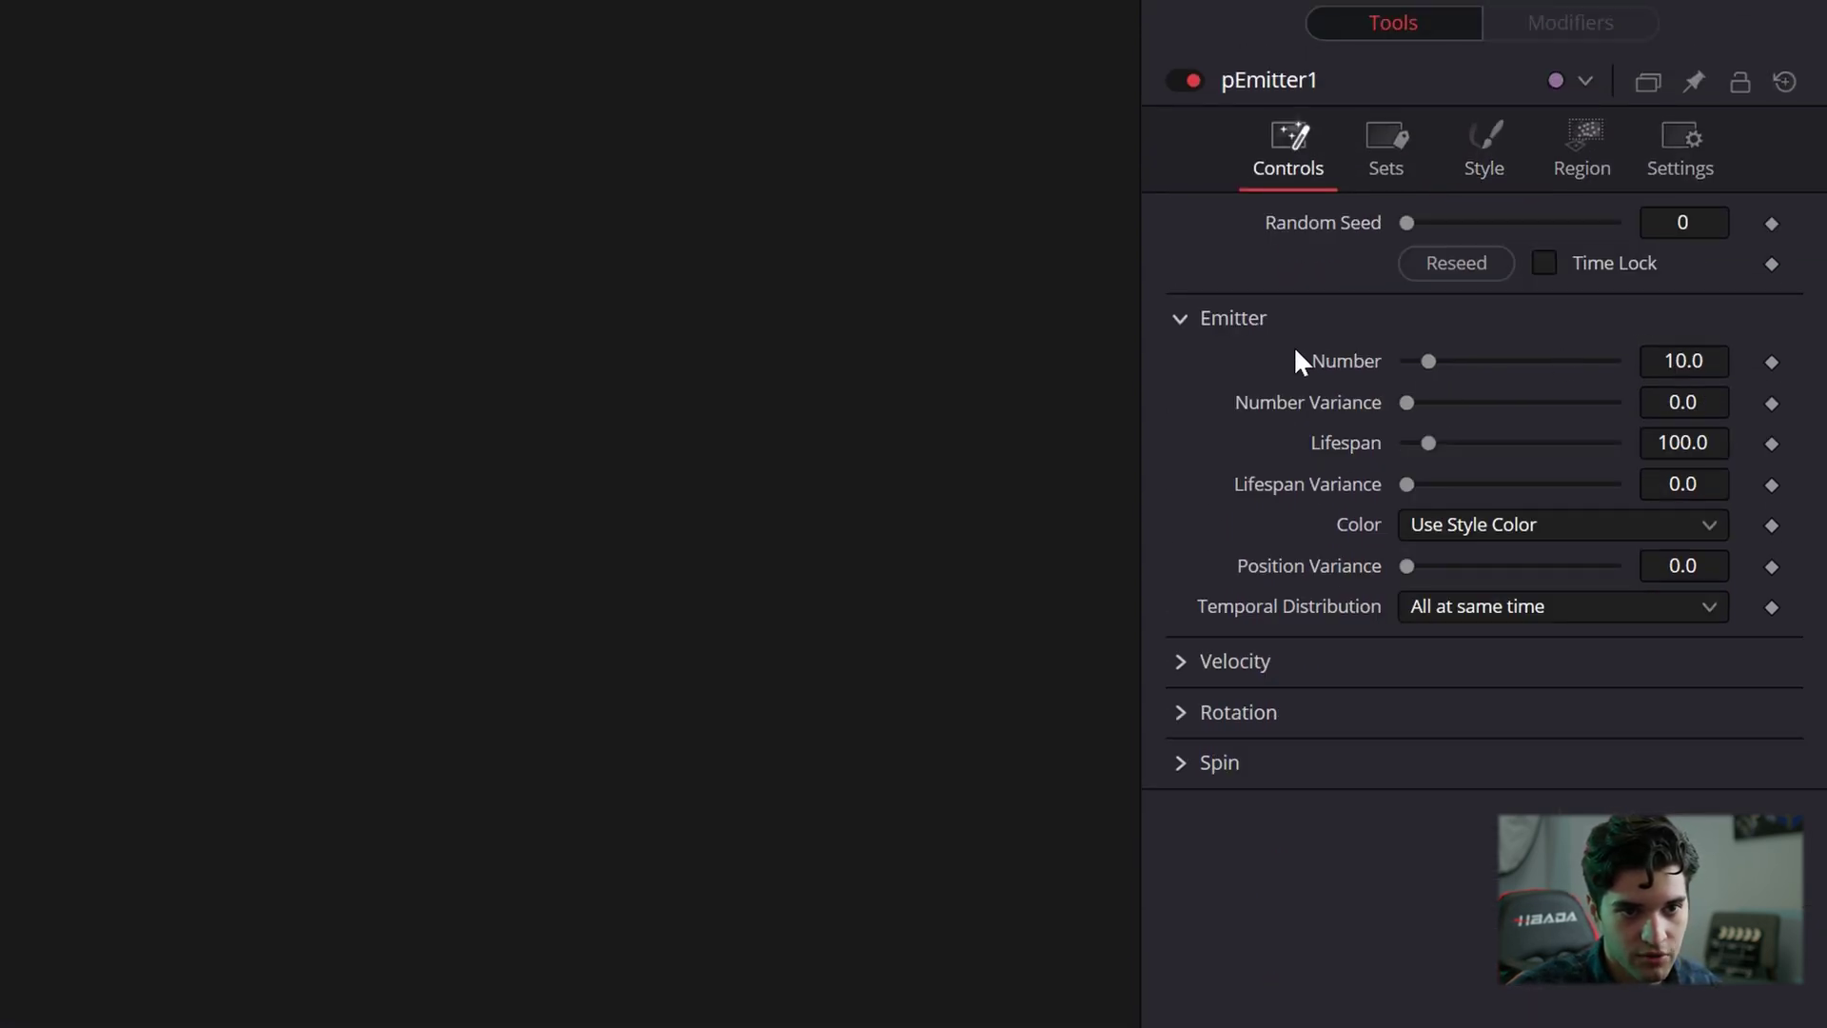
{"action": "left_click_drag", "start_coordinate": [1626, 366], "coordinate": [1713, 366]}
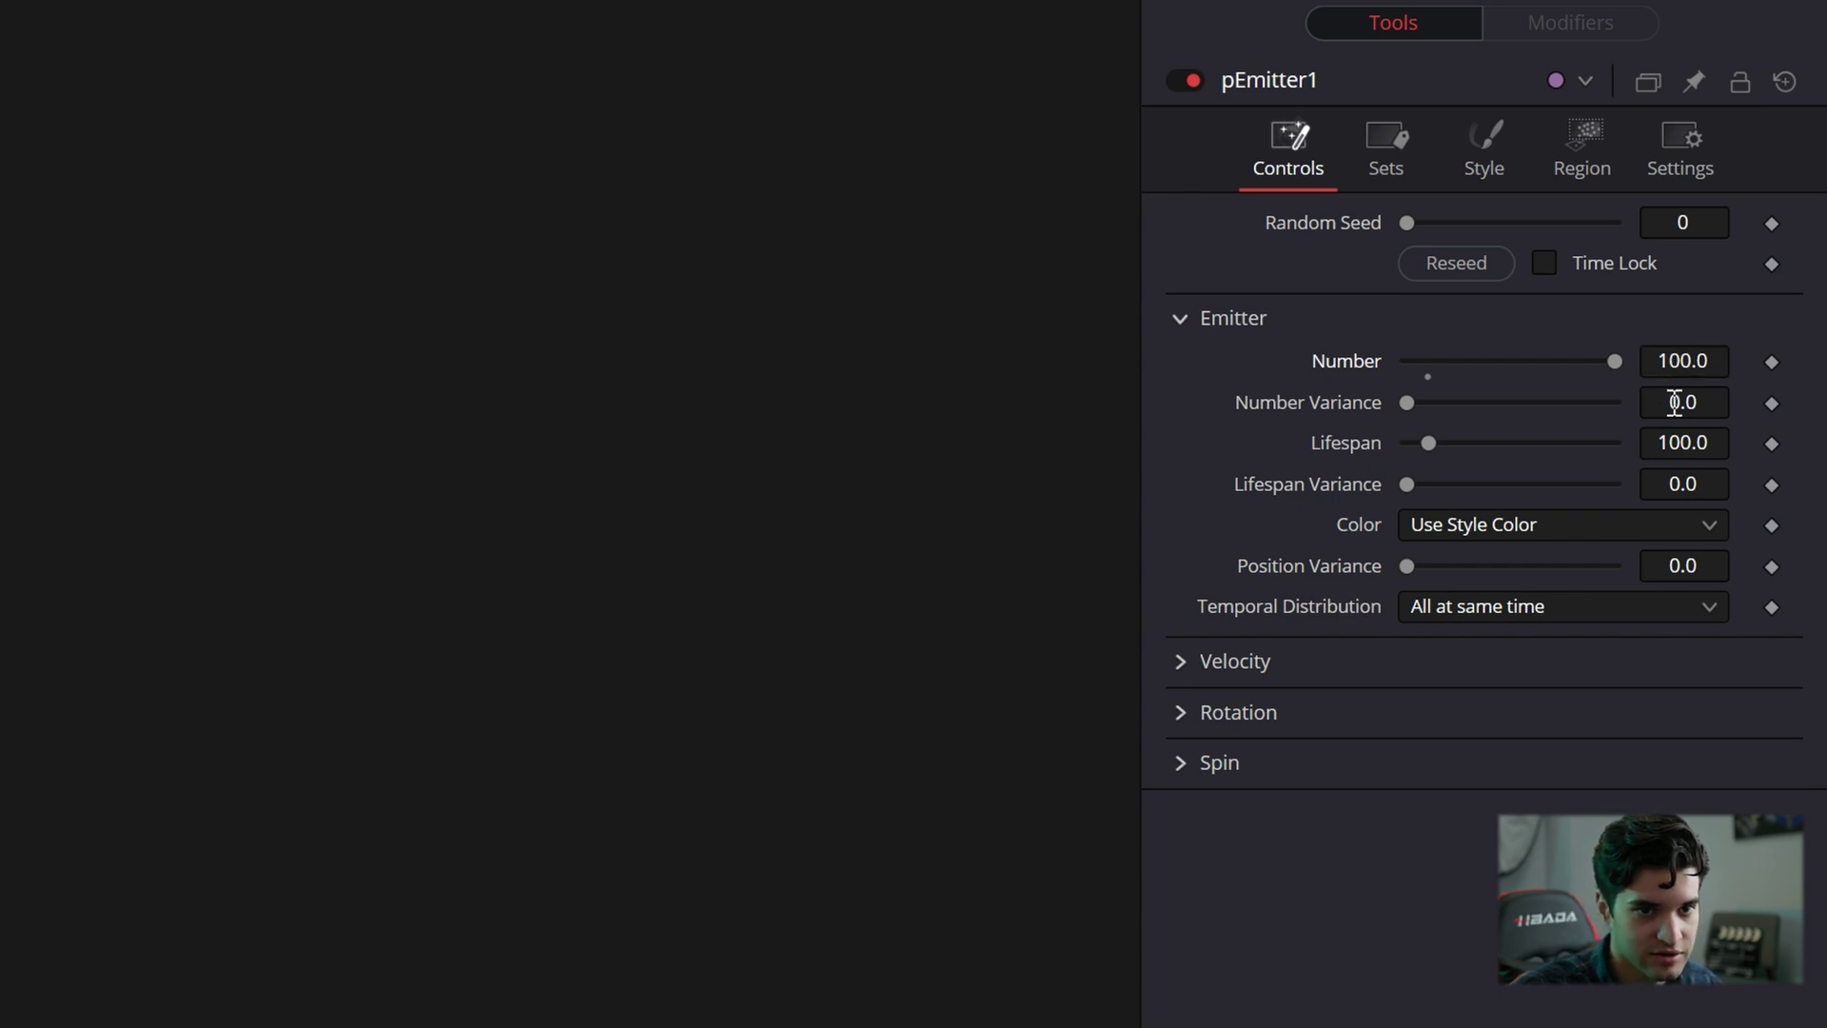
{"action": "left_click_drag", "start_coordinate": [1675, 403], "coordinate": [1685, 402]}
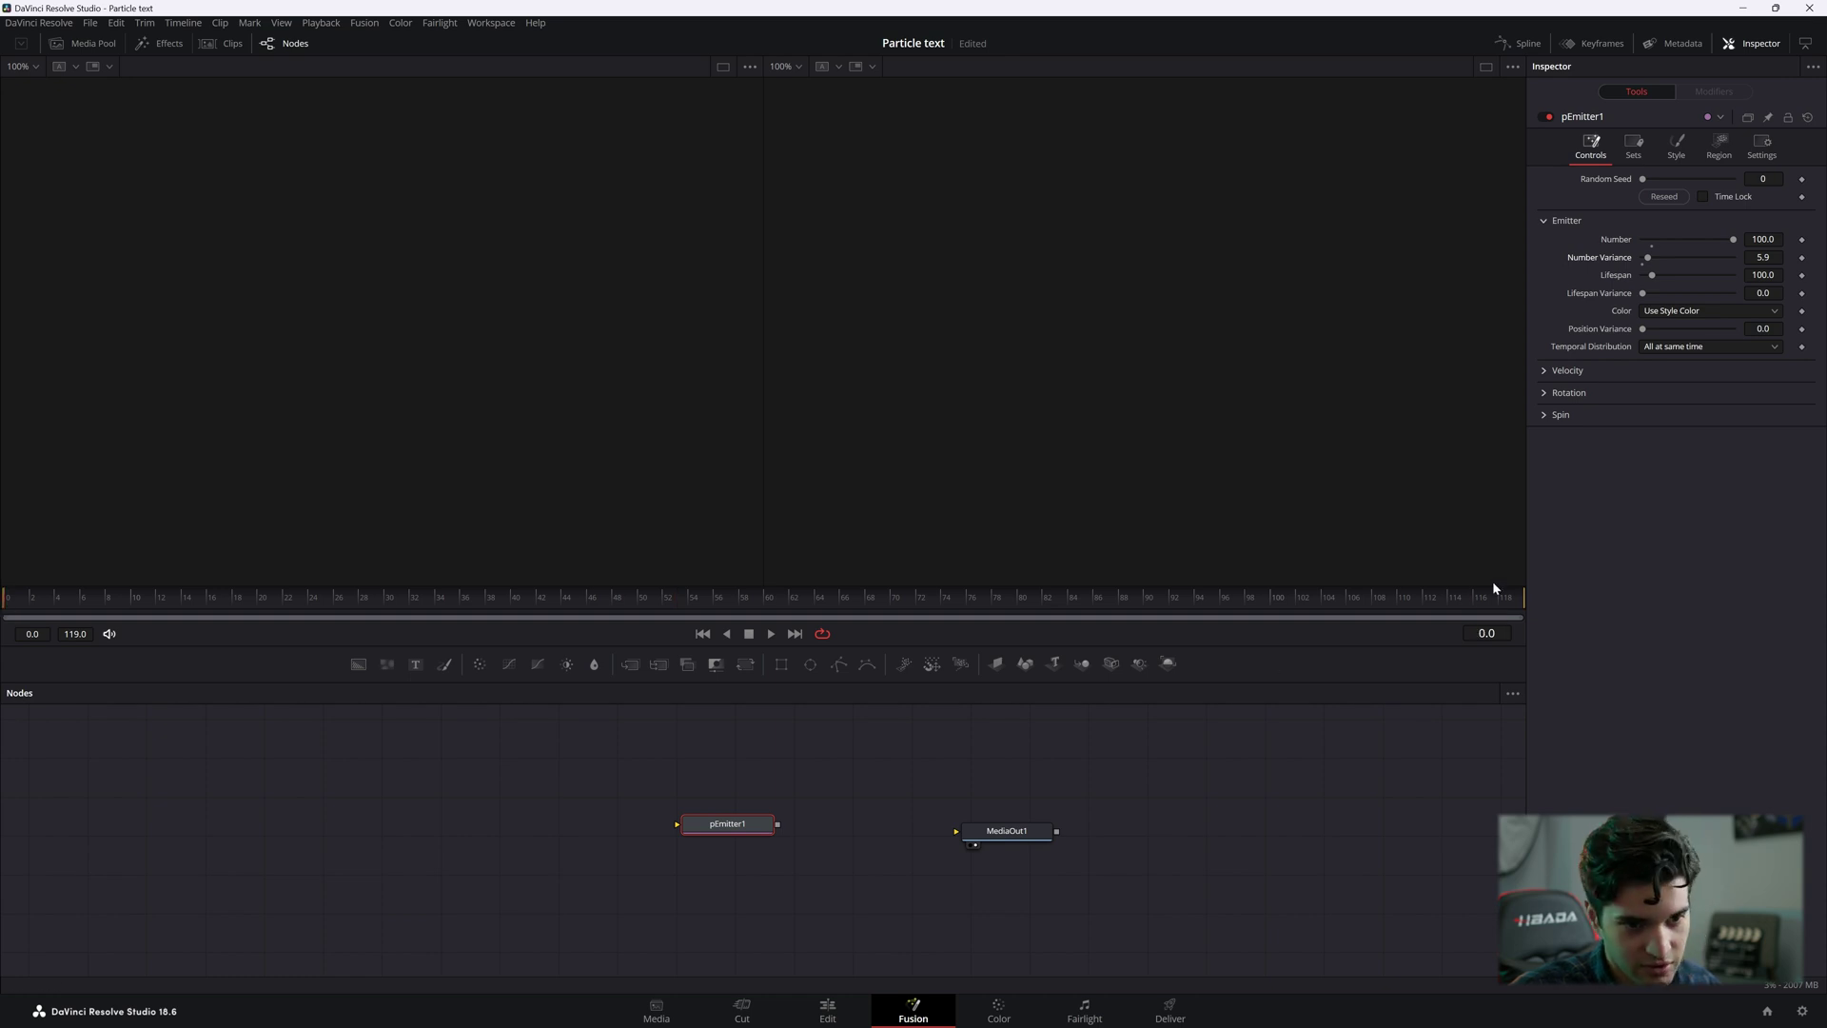
Check the composition's last frame, and set the emitter's Lifespan to 120 and Lifespan Variance to about 3.5.
{"action": "left_click", "coordinate": [1520, 597]}
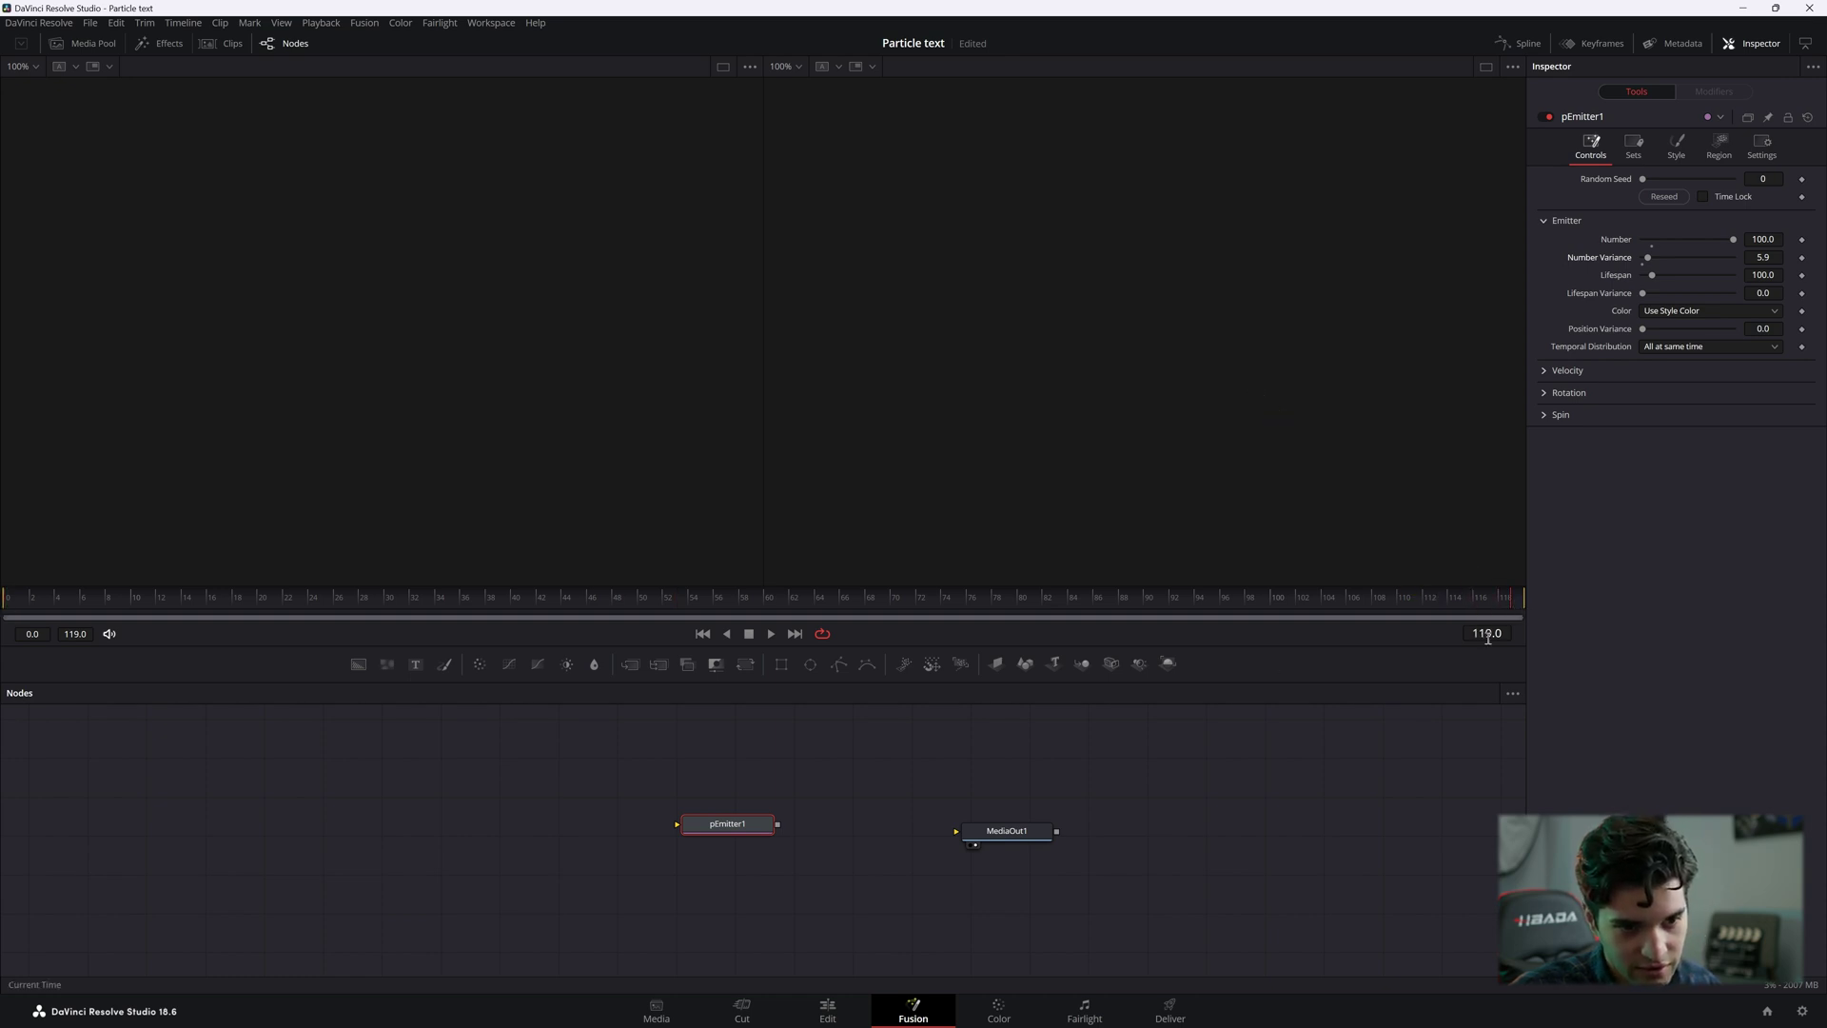
{"action": "left_click_drag", "start_coordinate": [1511, 612], "coordinate": [1518, 611]}
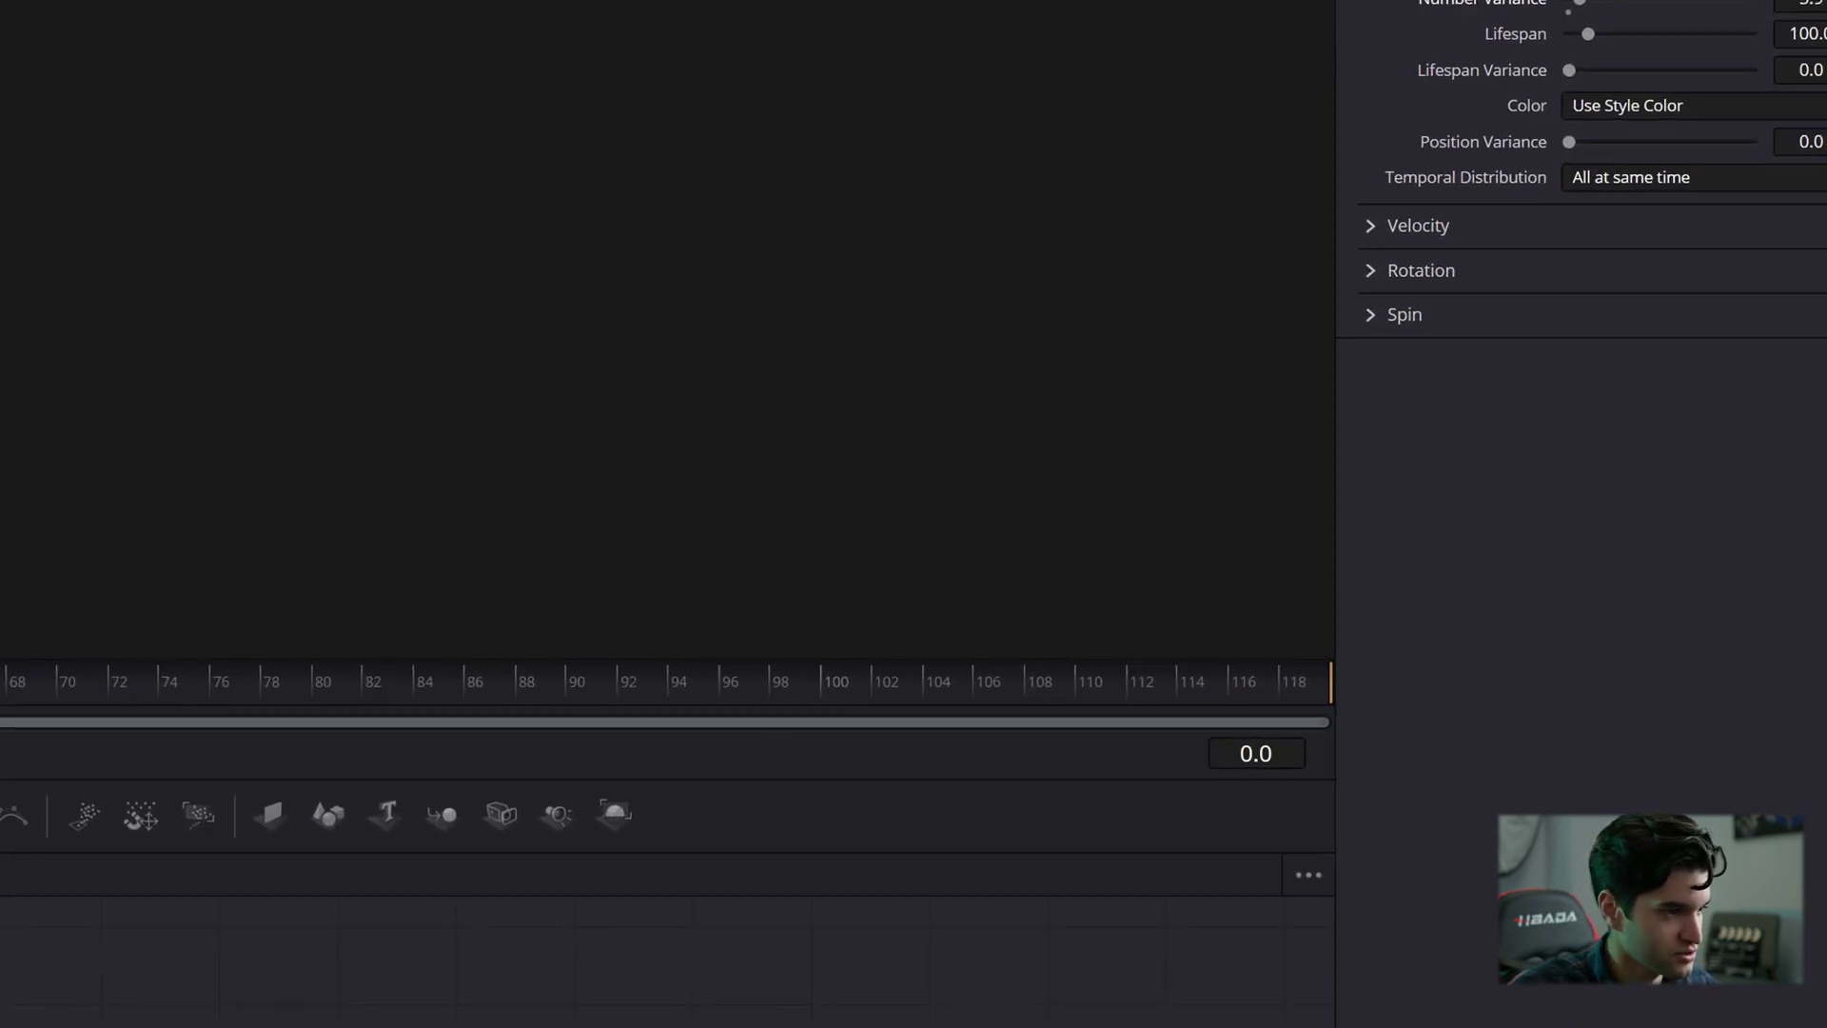
{"action": "left_click", "coordinate": [1819, 32]}
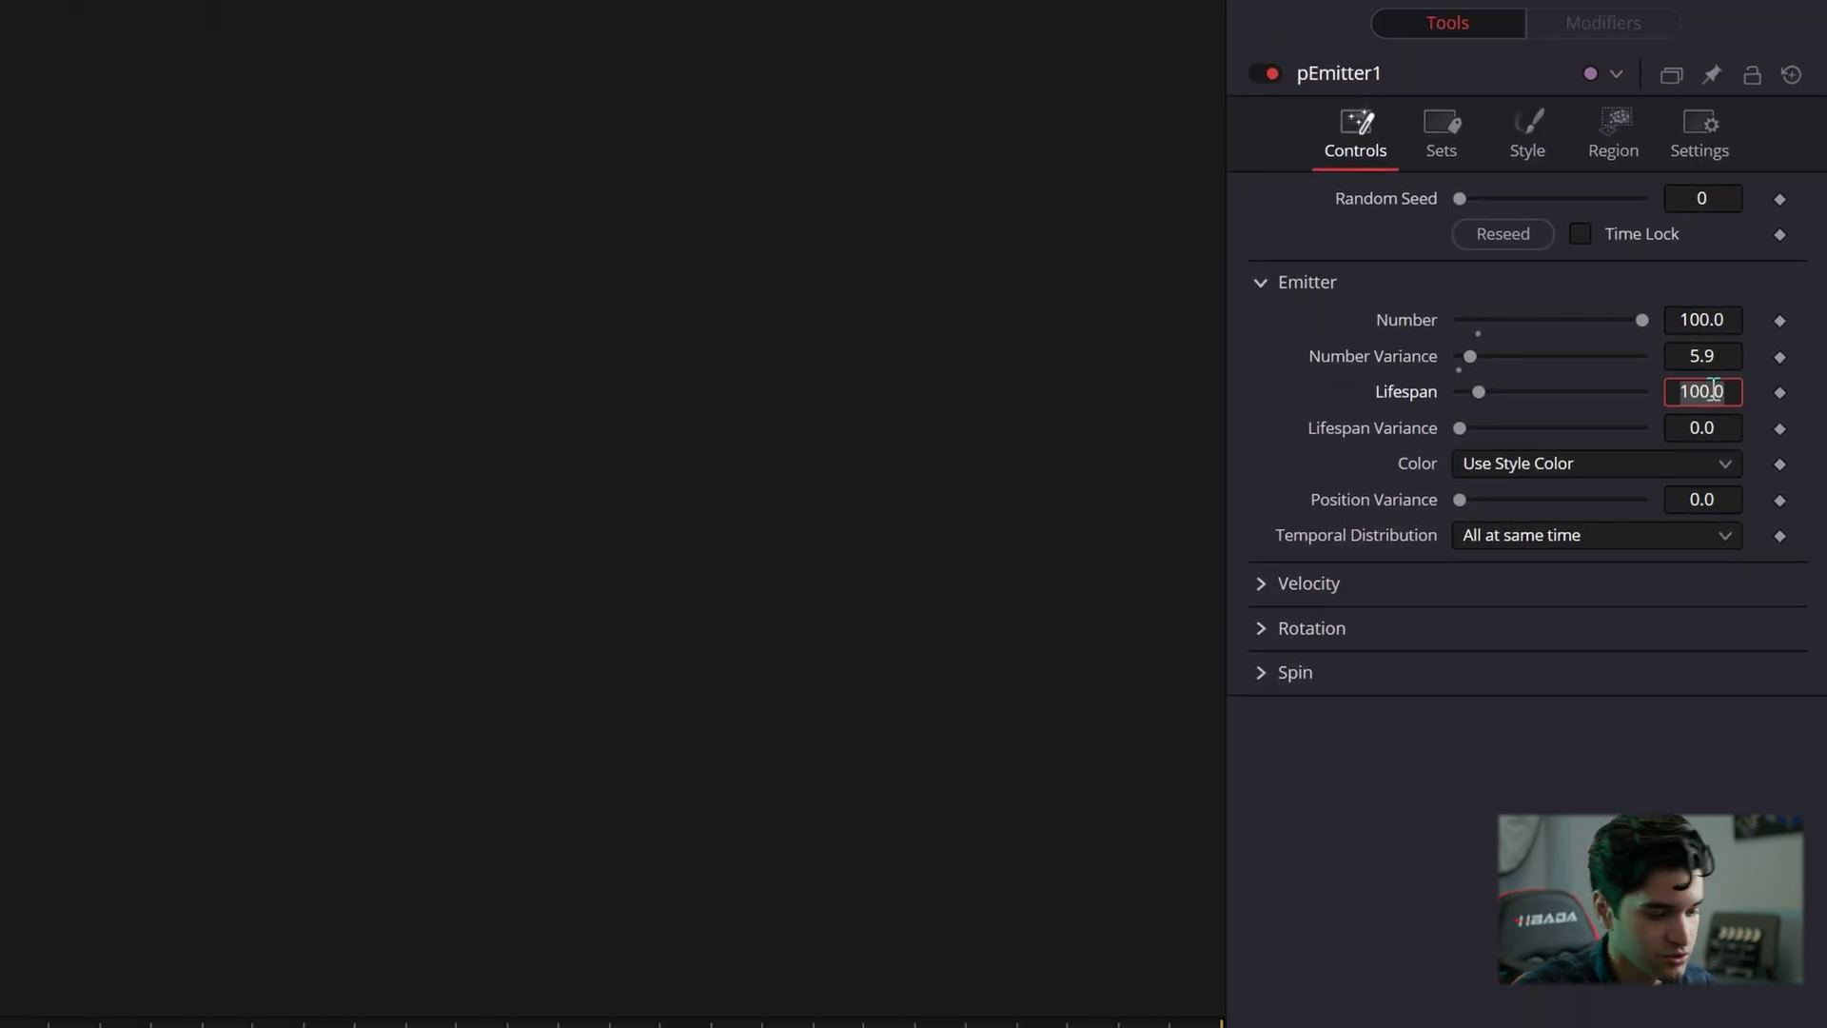
{"action": "type", "text": "120"}
{"action": "key", "text": "Tab"}
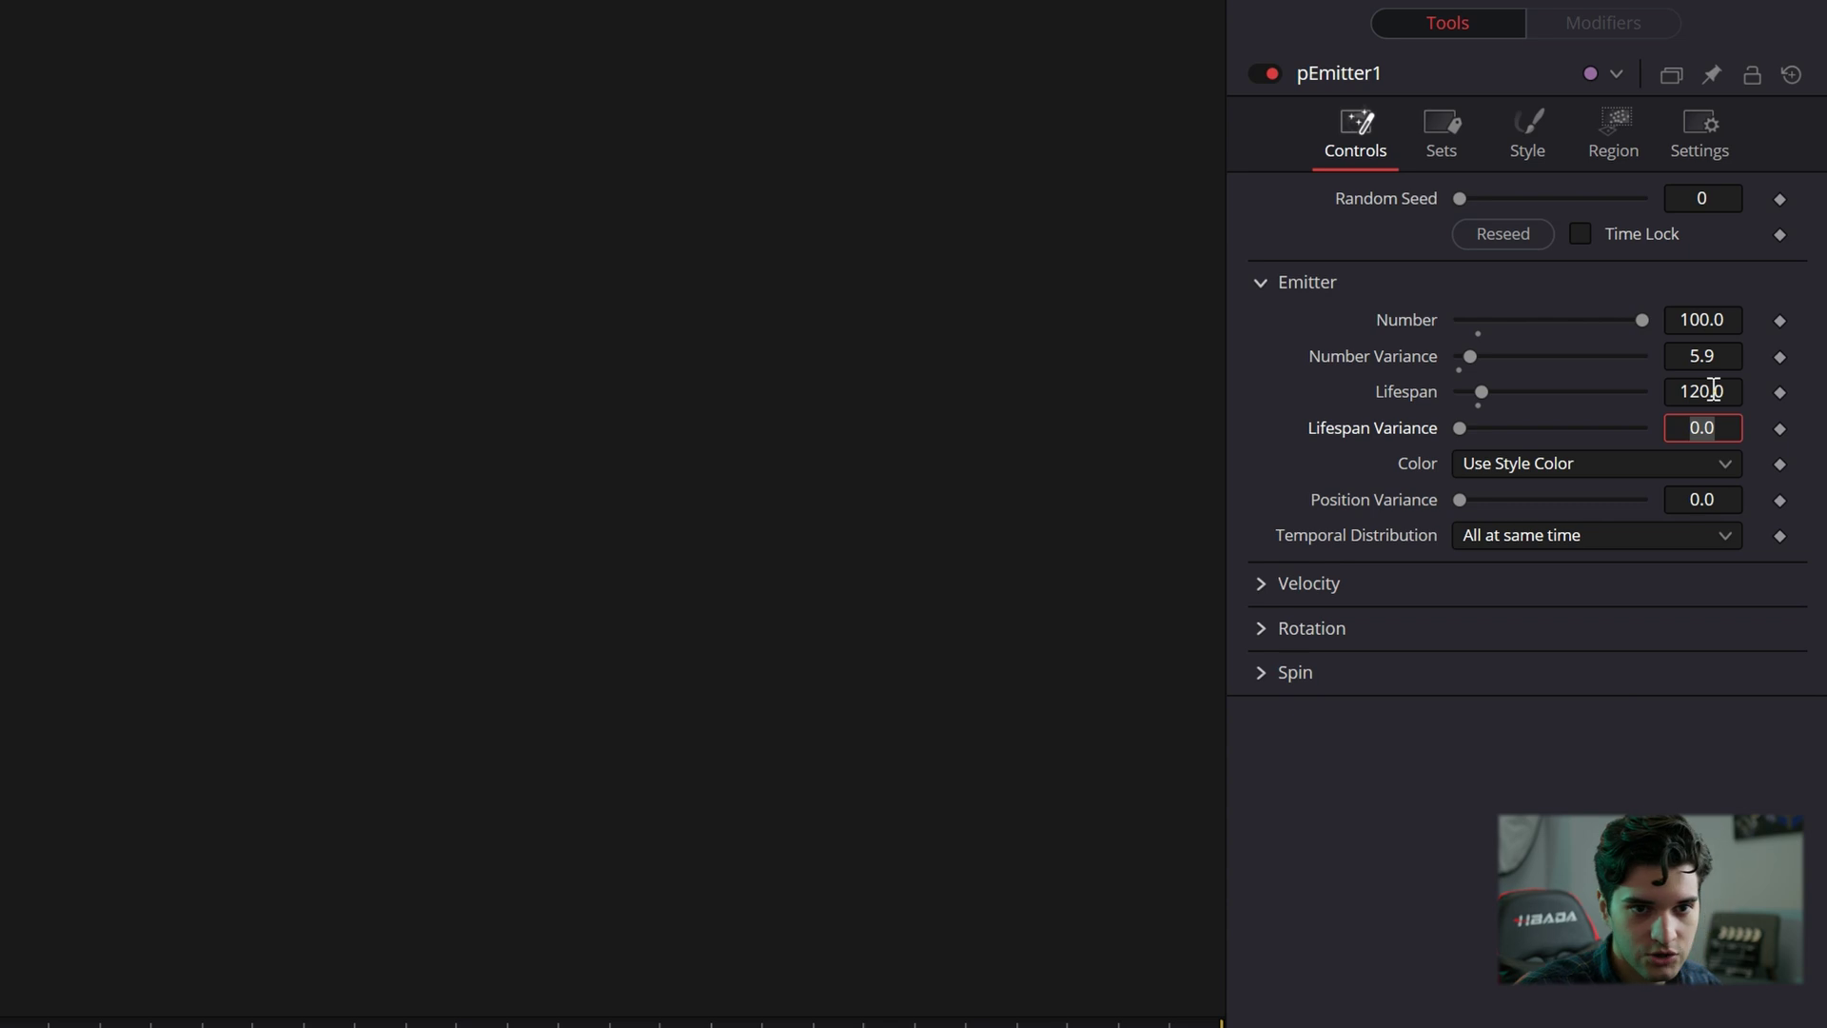
{"action": "type", "text": "10"}
{"action": "key", "text": "Return"}
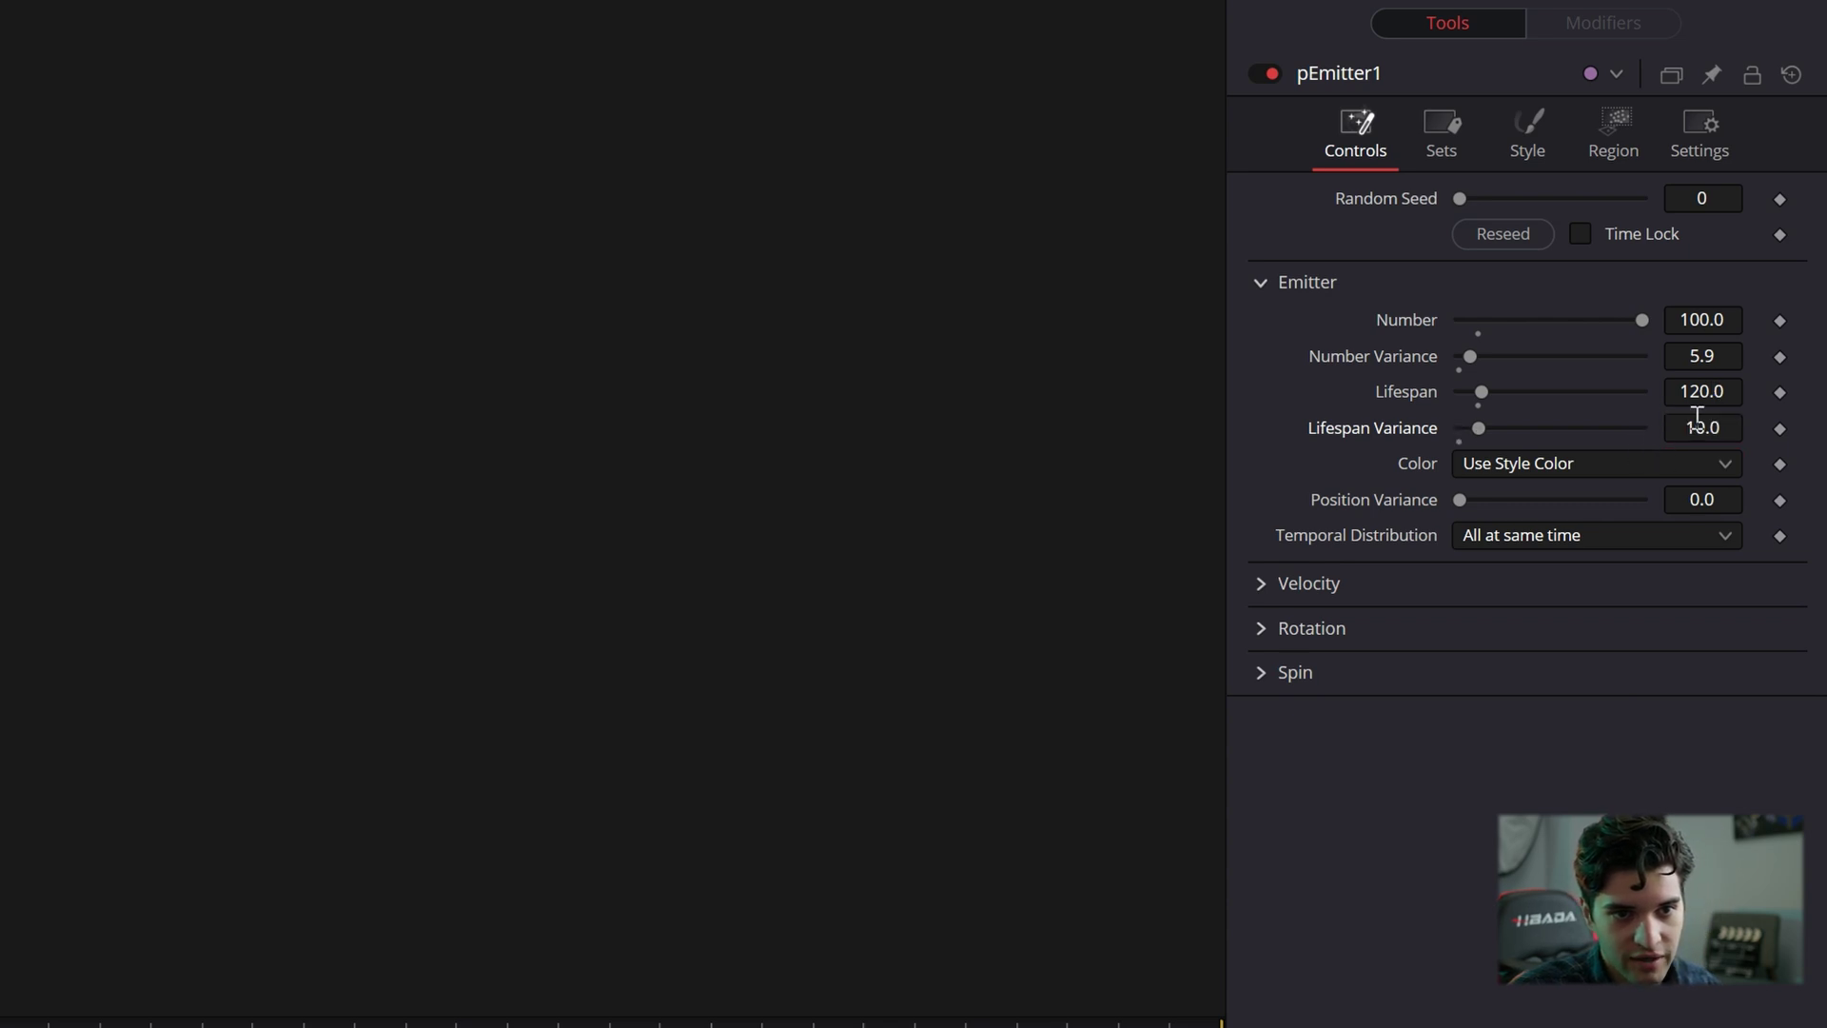
{"action": "mouse_move", "coordinate": [1703, 432]}
{"action": "left_mouse_down"}
{"action": "mouse_move", "coordinate": [1646, 432]}
{"action": "mouse_move", "coordinate": [1695, 432]}
{"action": "left_mouse_up"}
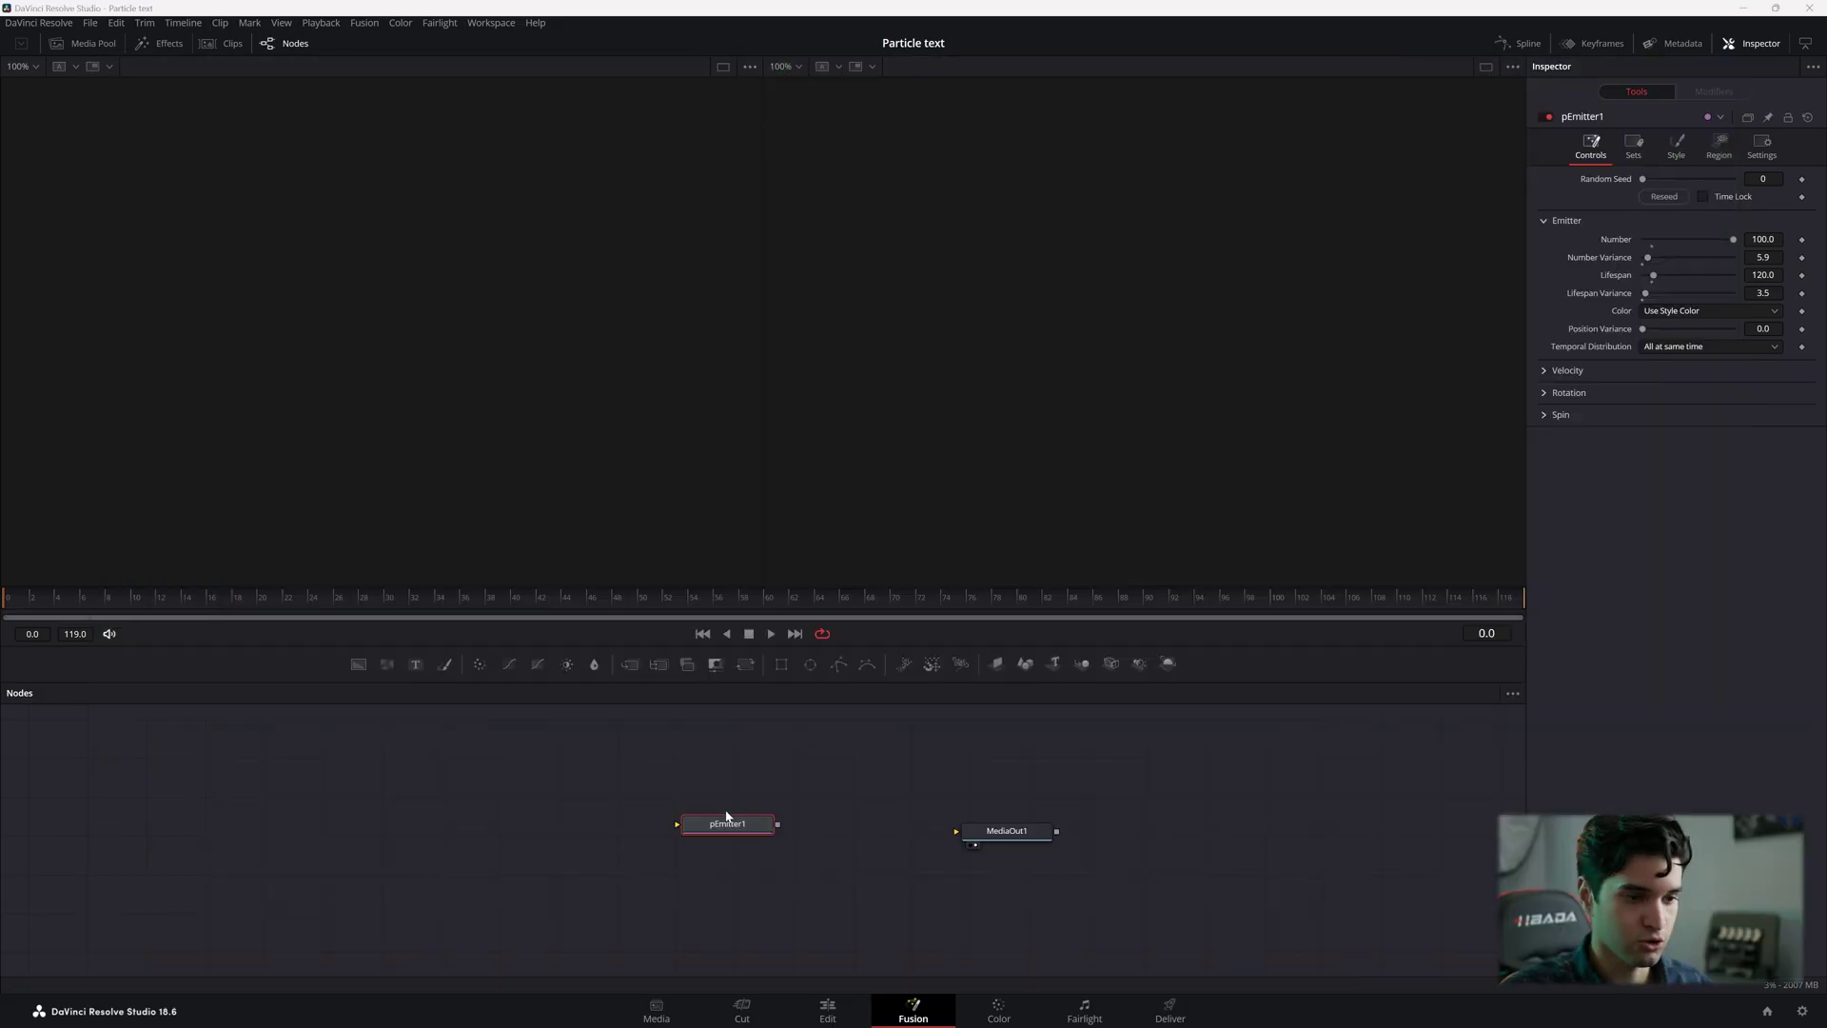
Add a Text+ node ahead of the particle emitter and enter the text PARTICLE EFFECT.
{"action": "left_click_drag", "start_coordinate": [726, 816], "coordinate": [786, 837]}
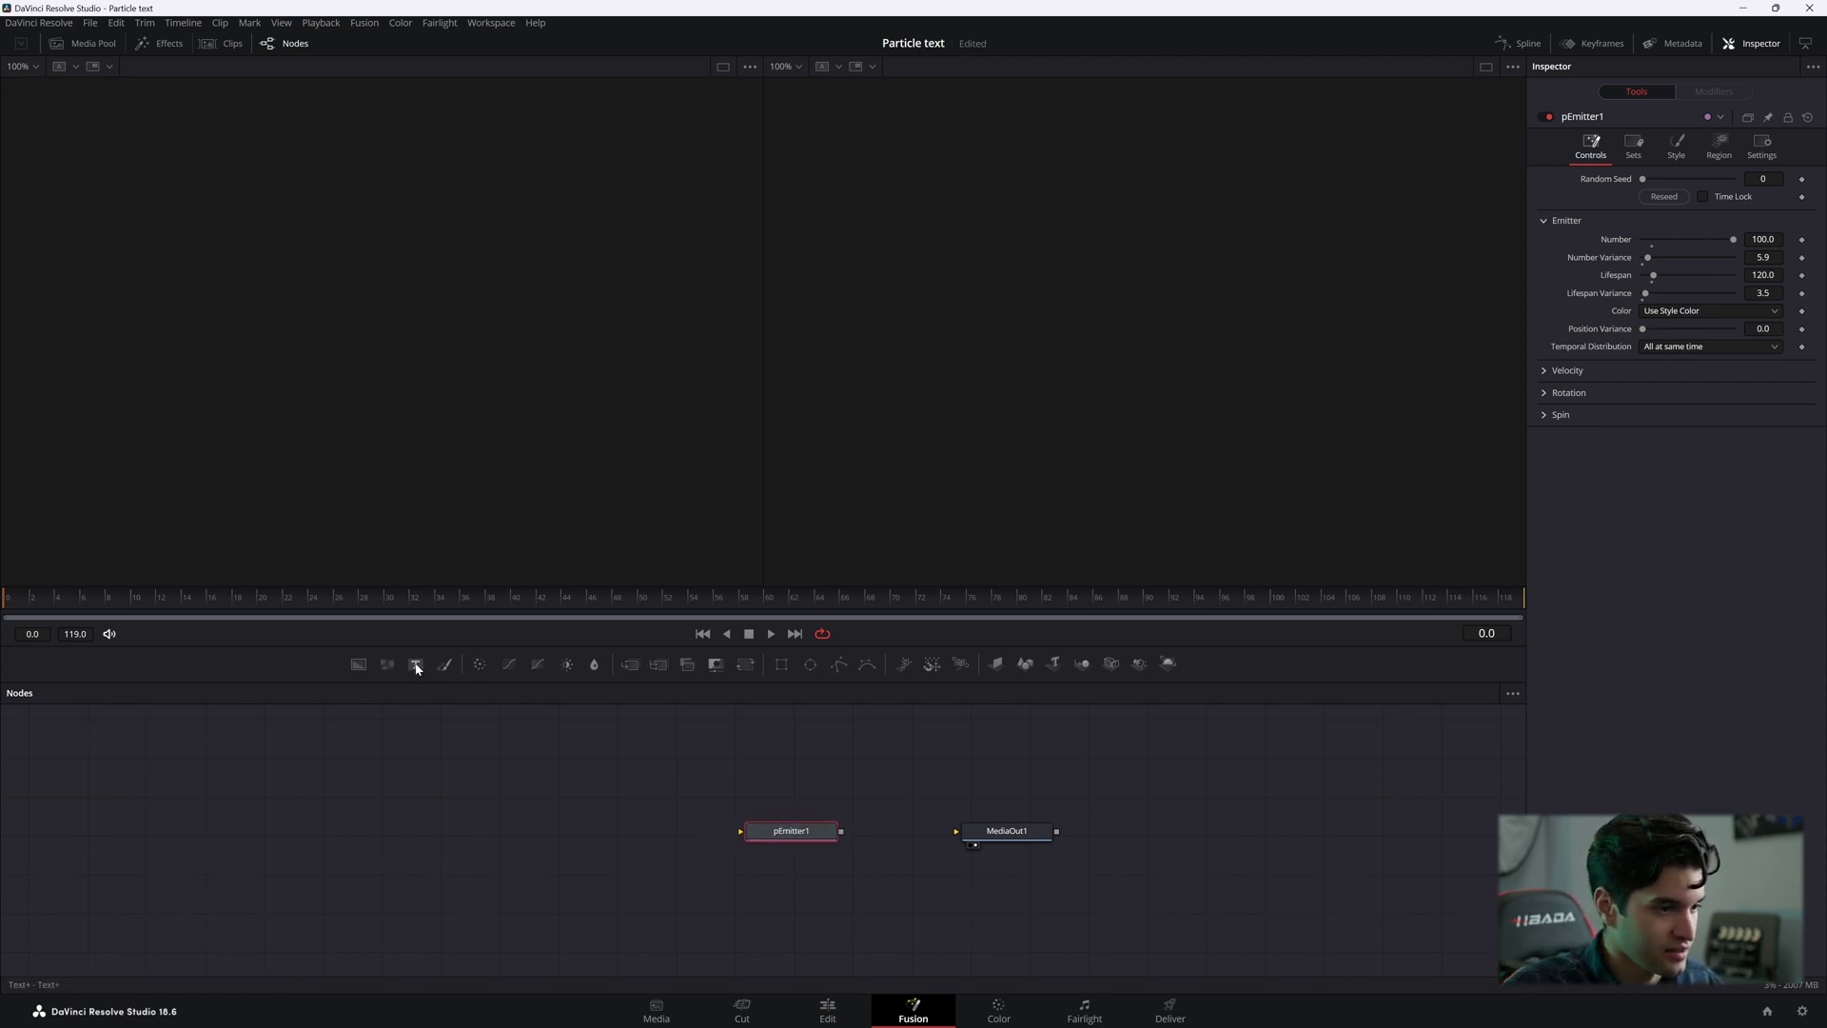
{"action": "left_click_drag", "start_coordinate": [416, 666], "coordinate": [597, 821]}
{"action": "left_click", "coordinate": [1629, 235]}
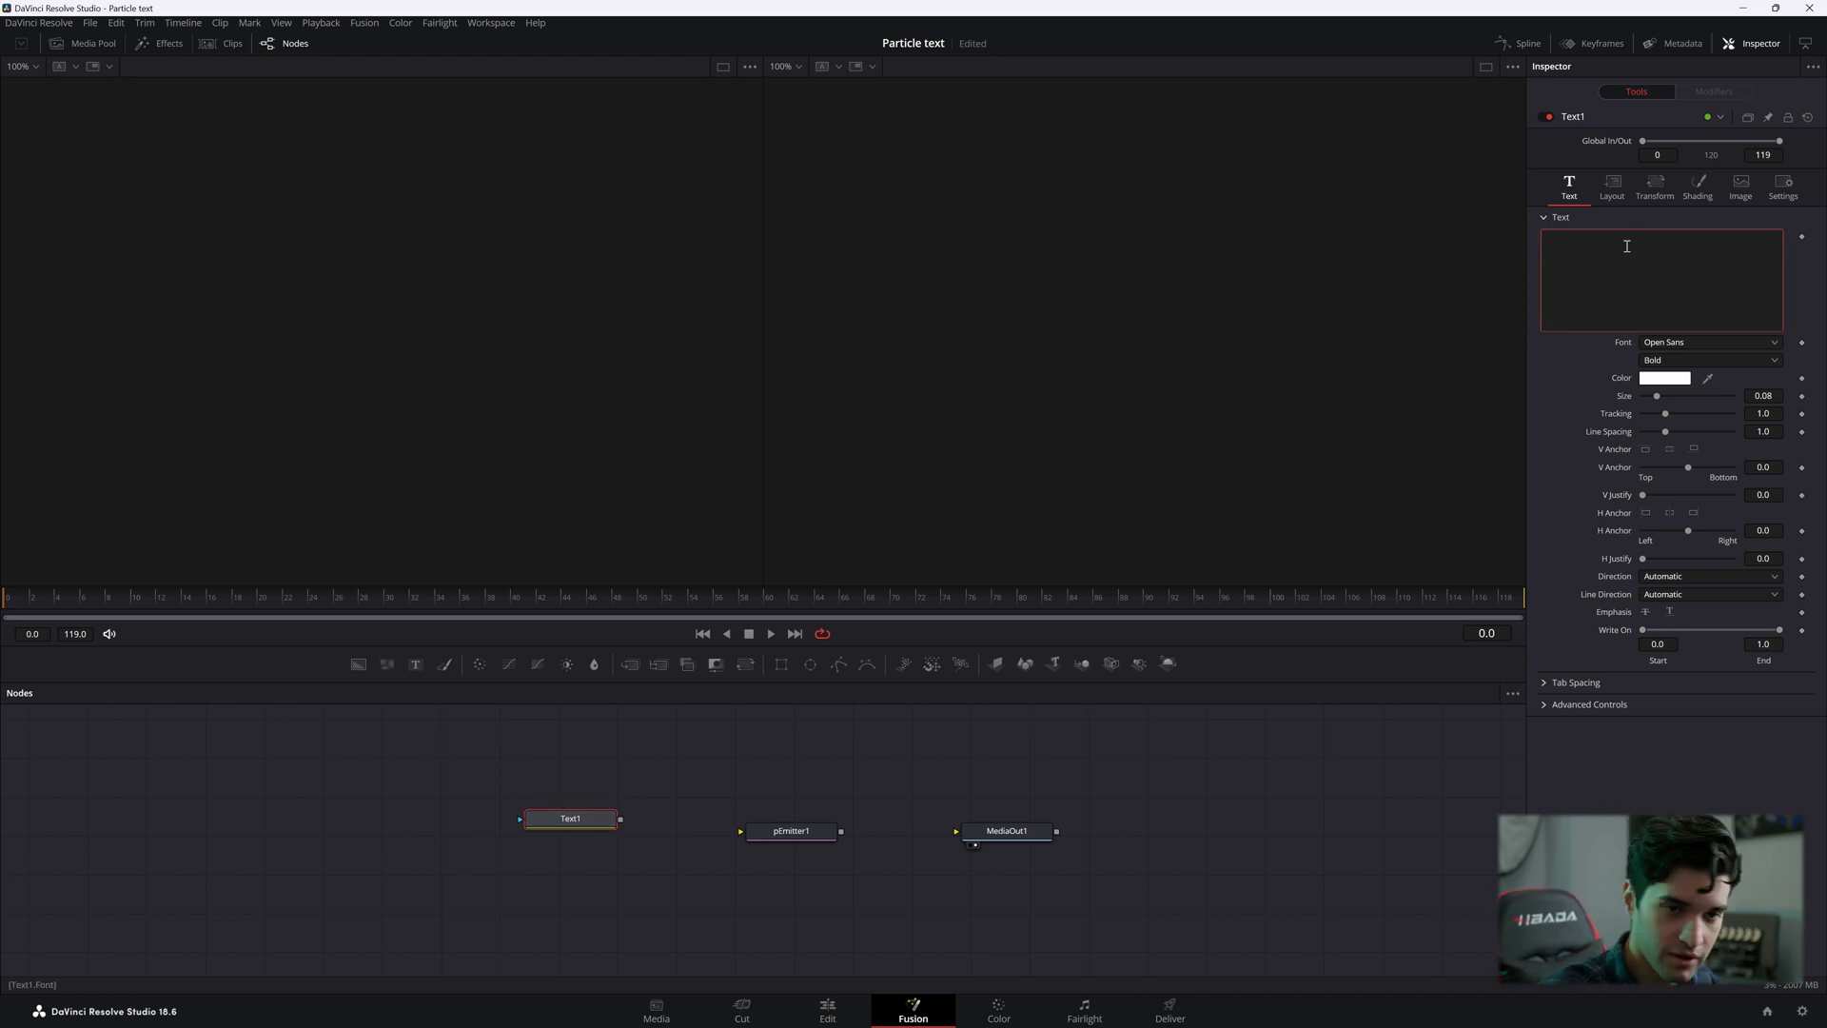
{"action": "type", "text": "PARTICLE EFFECT"}
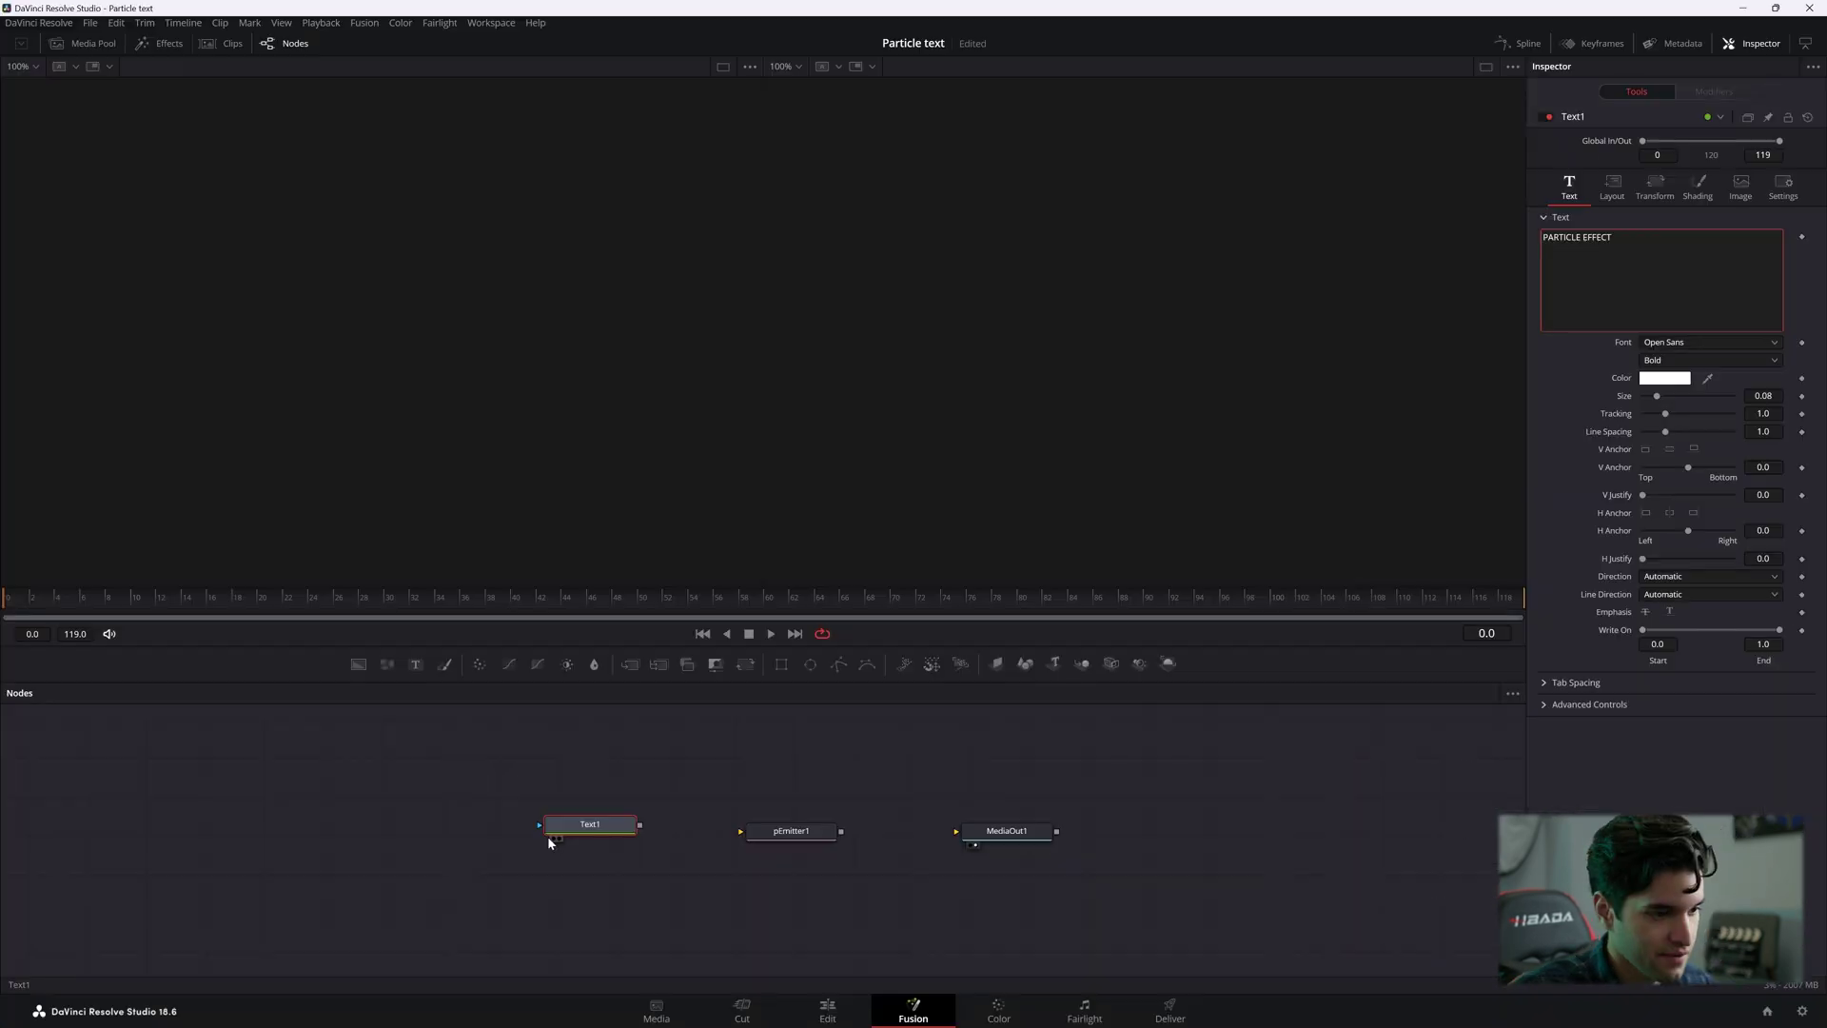
Show the text node's output in the first viewer.
{"action": "left_click", "coordinate": [576, 830]}
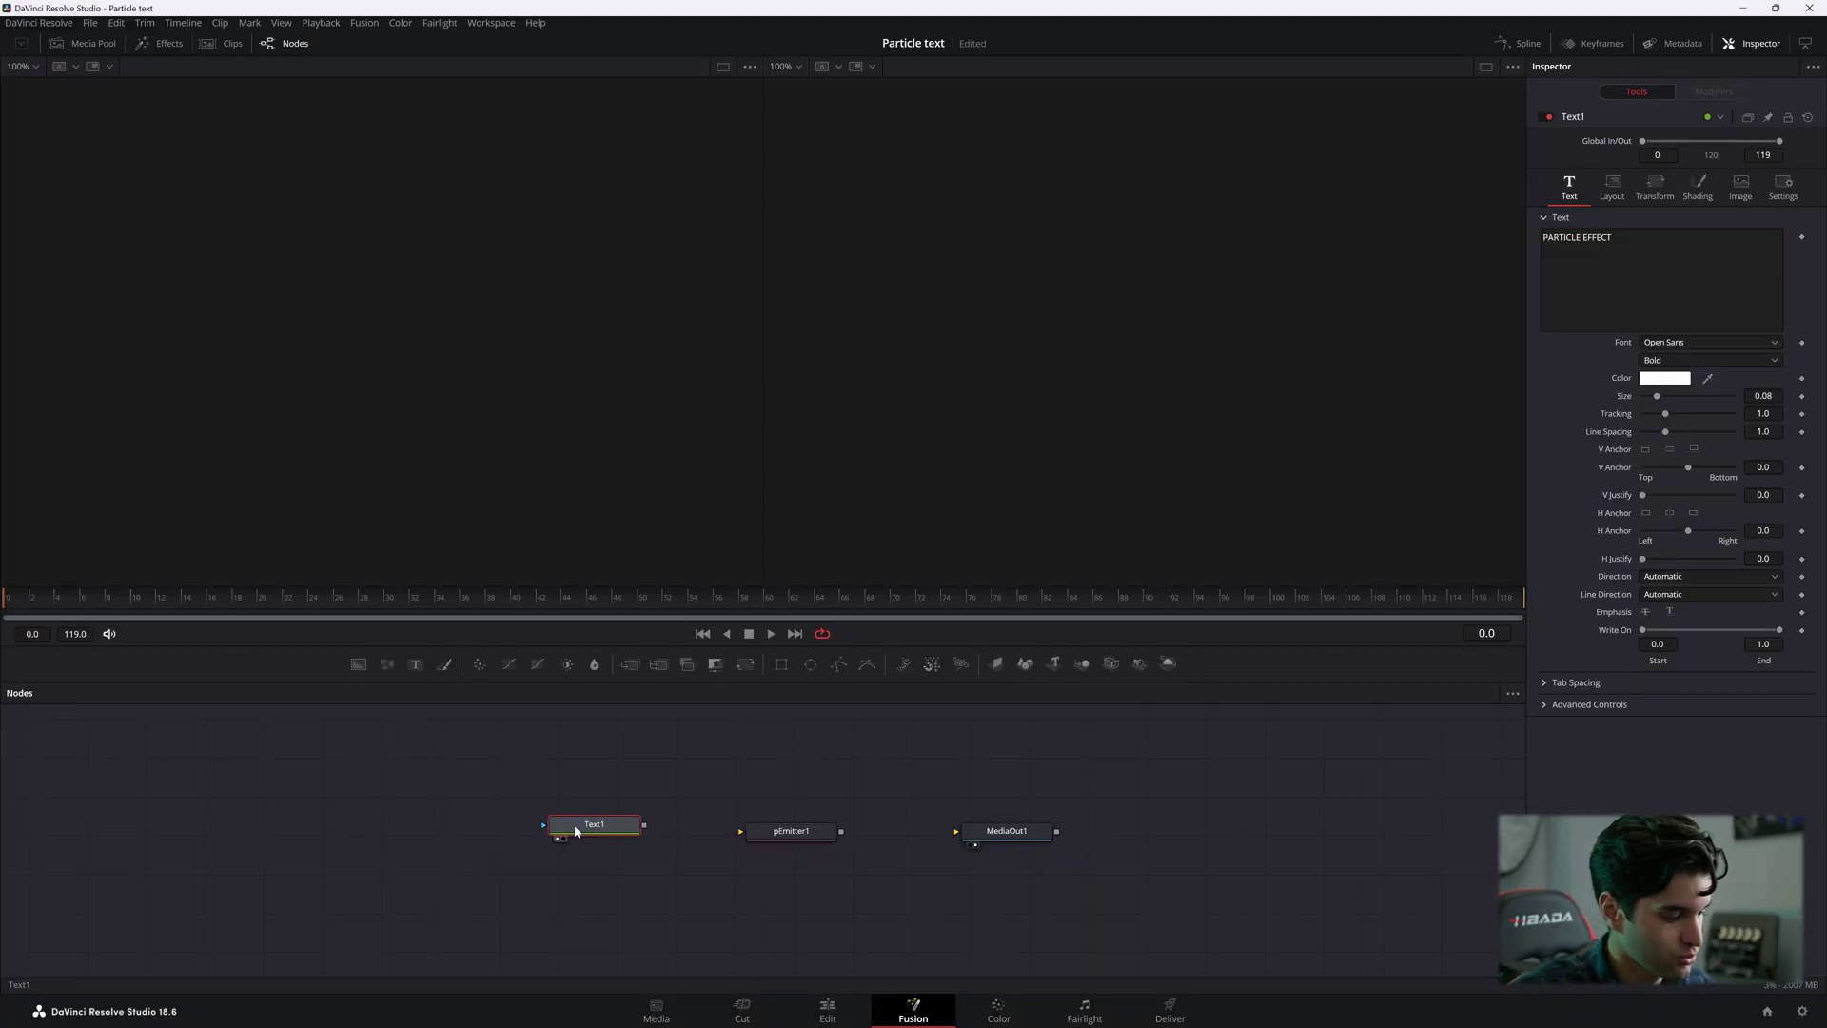
{"action": "key", "text": "1"}
{"action": "left_click_drag", "start_coordinate": [591, 824], "coordinate": [599, 826]}
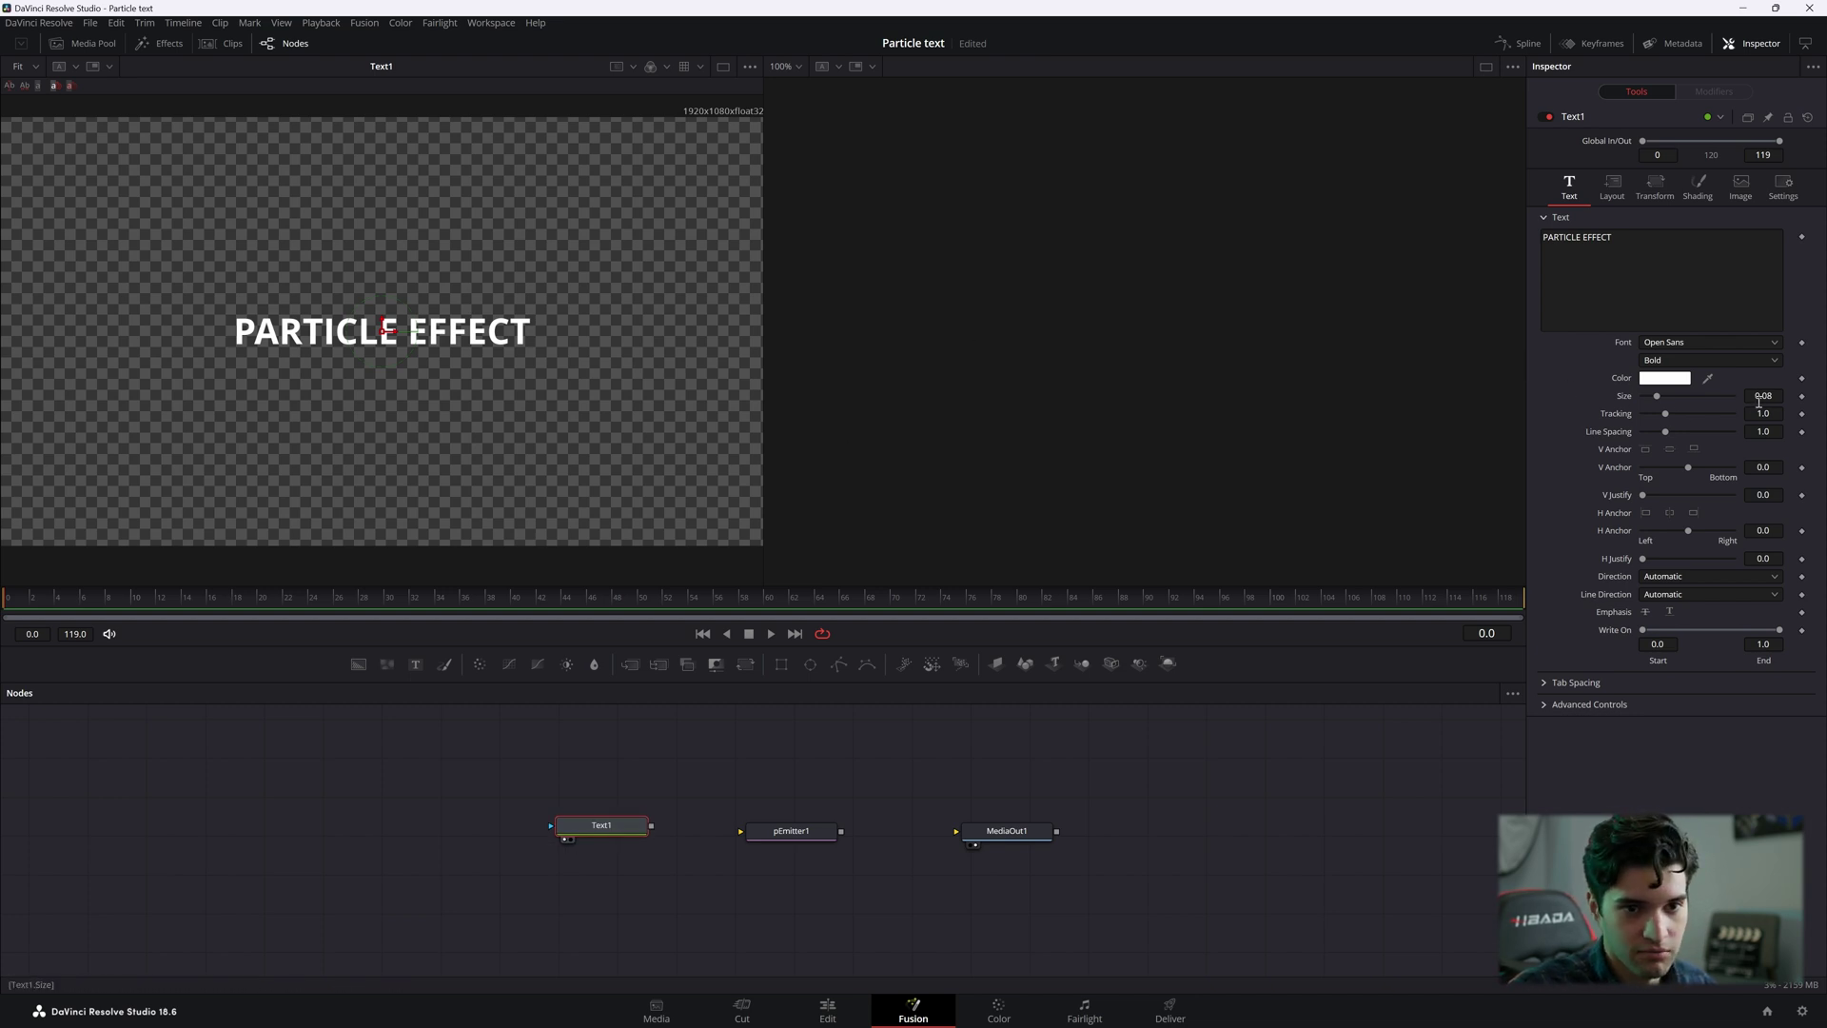
Enlarge the text to a size of about 0.1573 and change its font to Rift Soft.
{"action": "left_click_drag", "start_coordinate": [1657, 396], "coordinate": [1670, 395]}
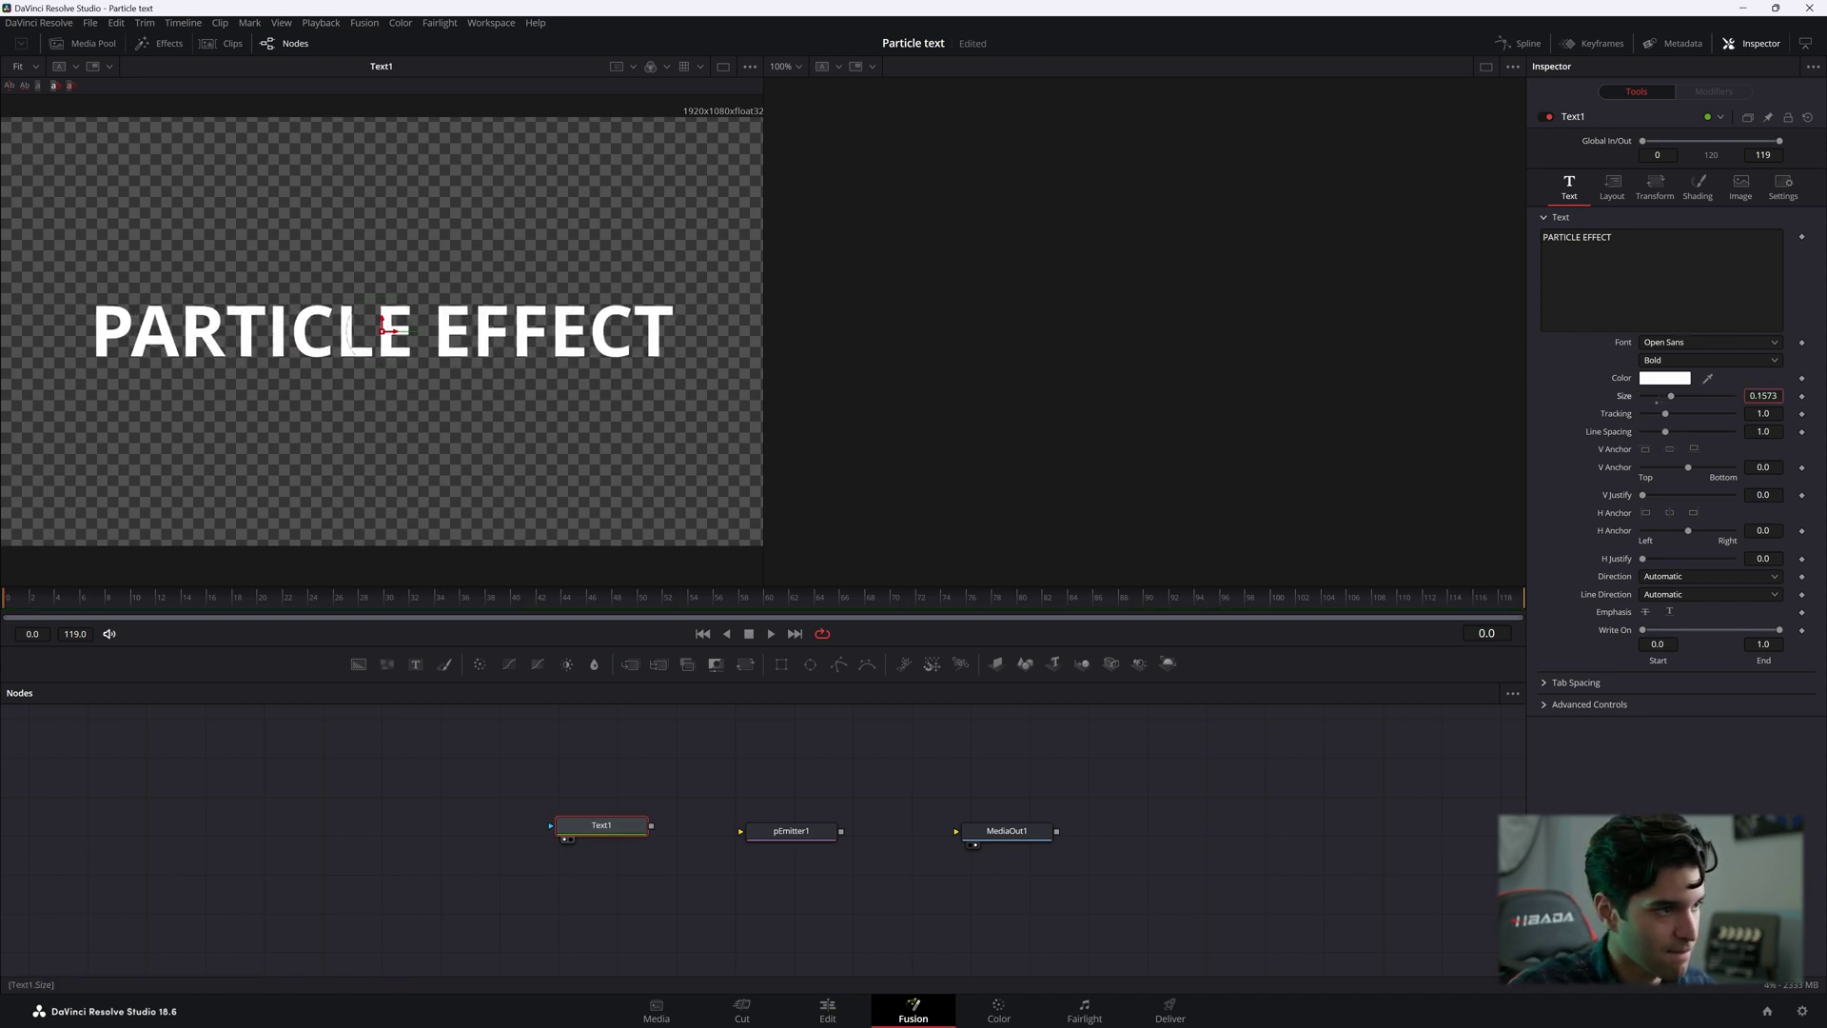
{"action": "left_click", "coordinate": [1704, 345]}
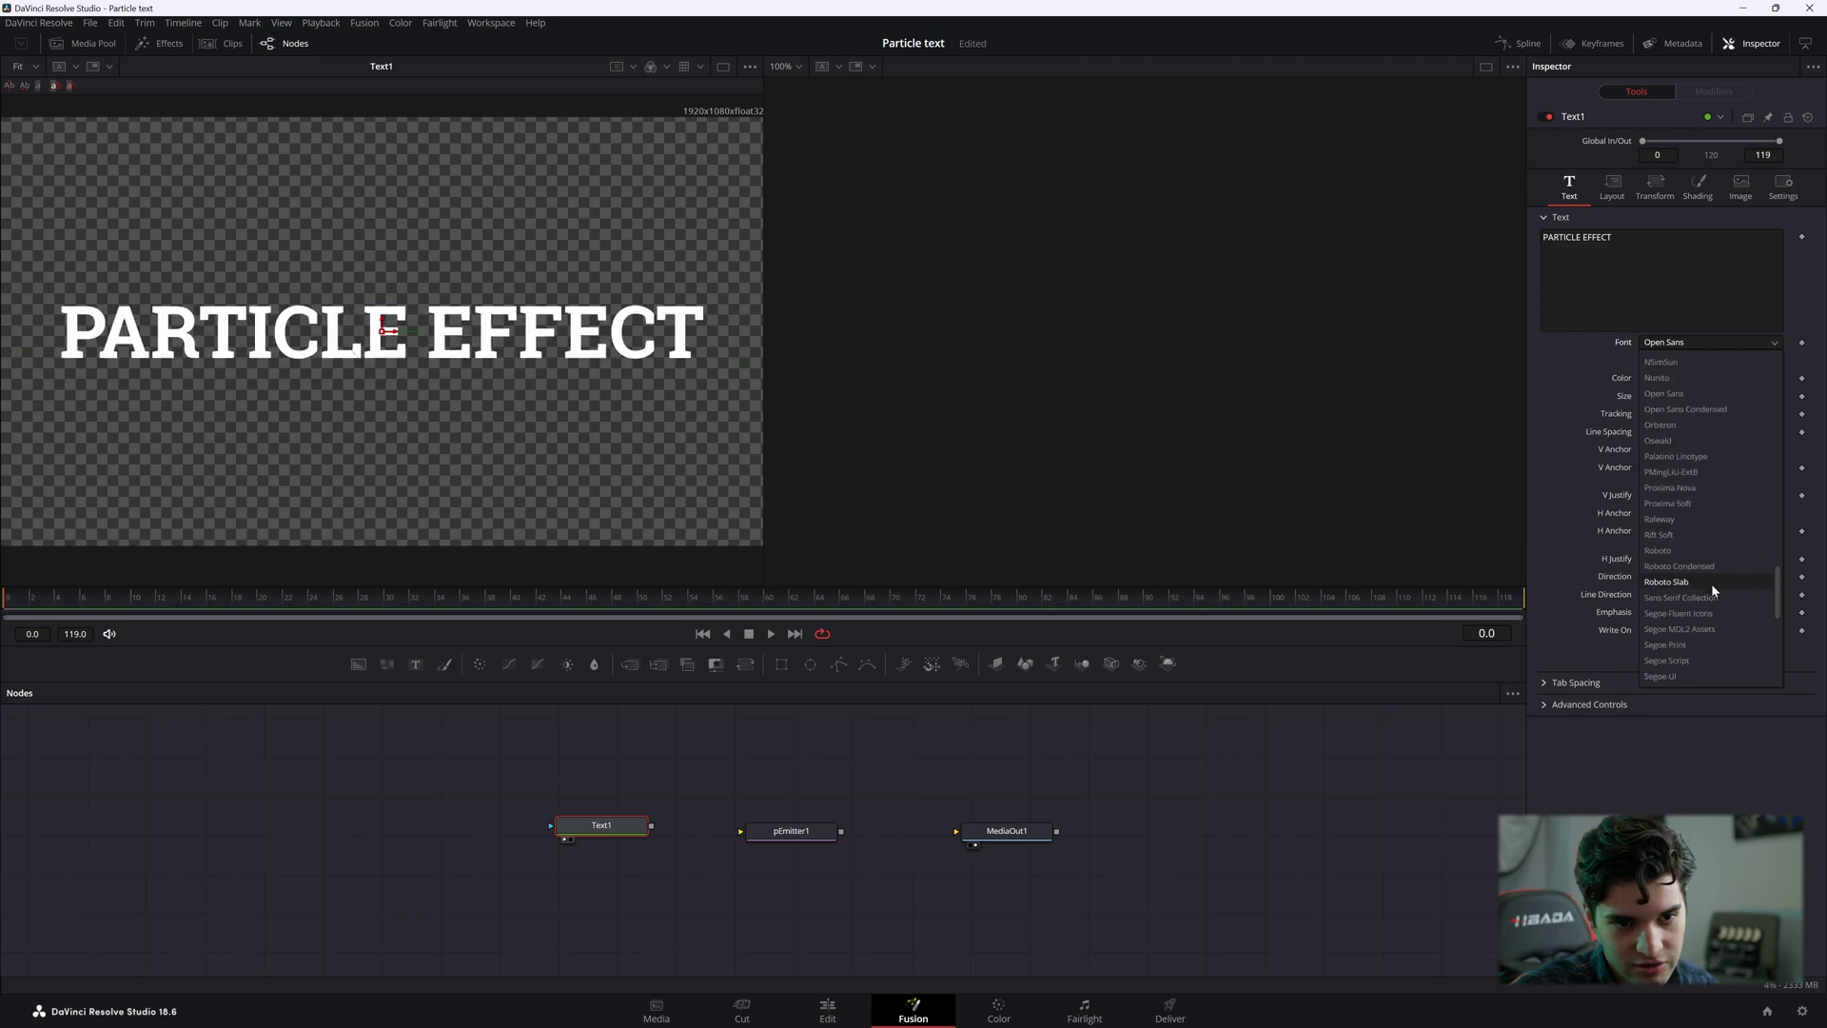
{"action": "left_click", "coordinate": [1709, 535]}
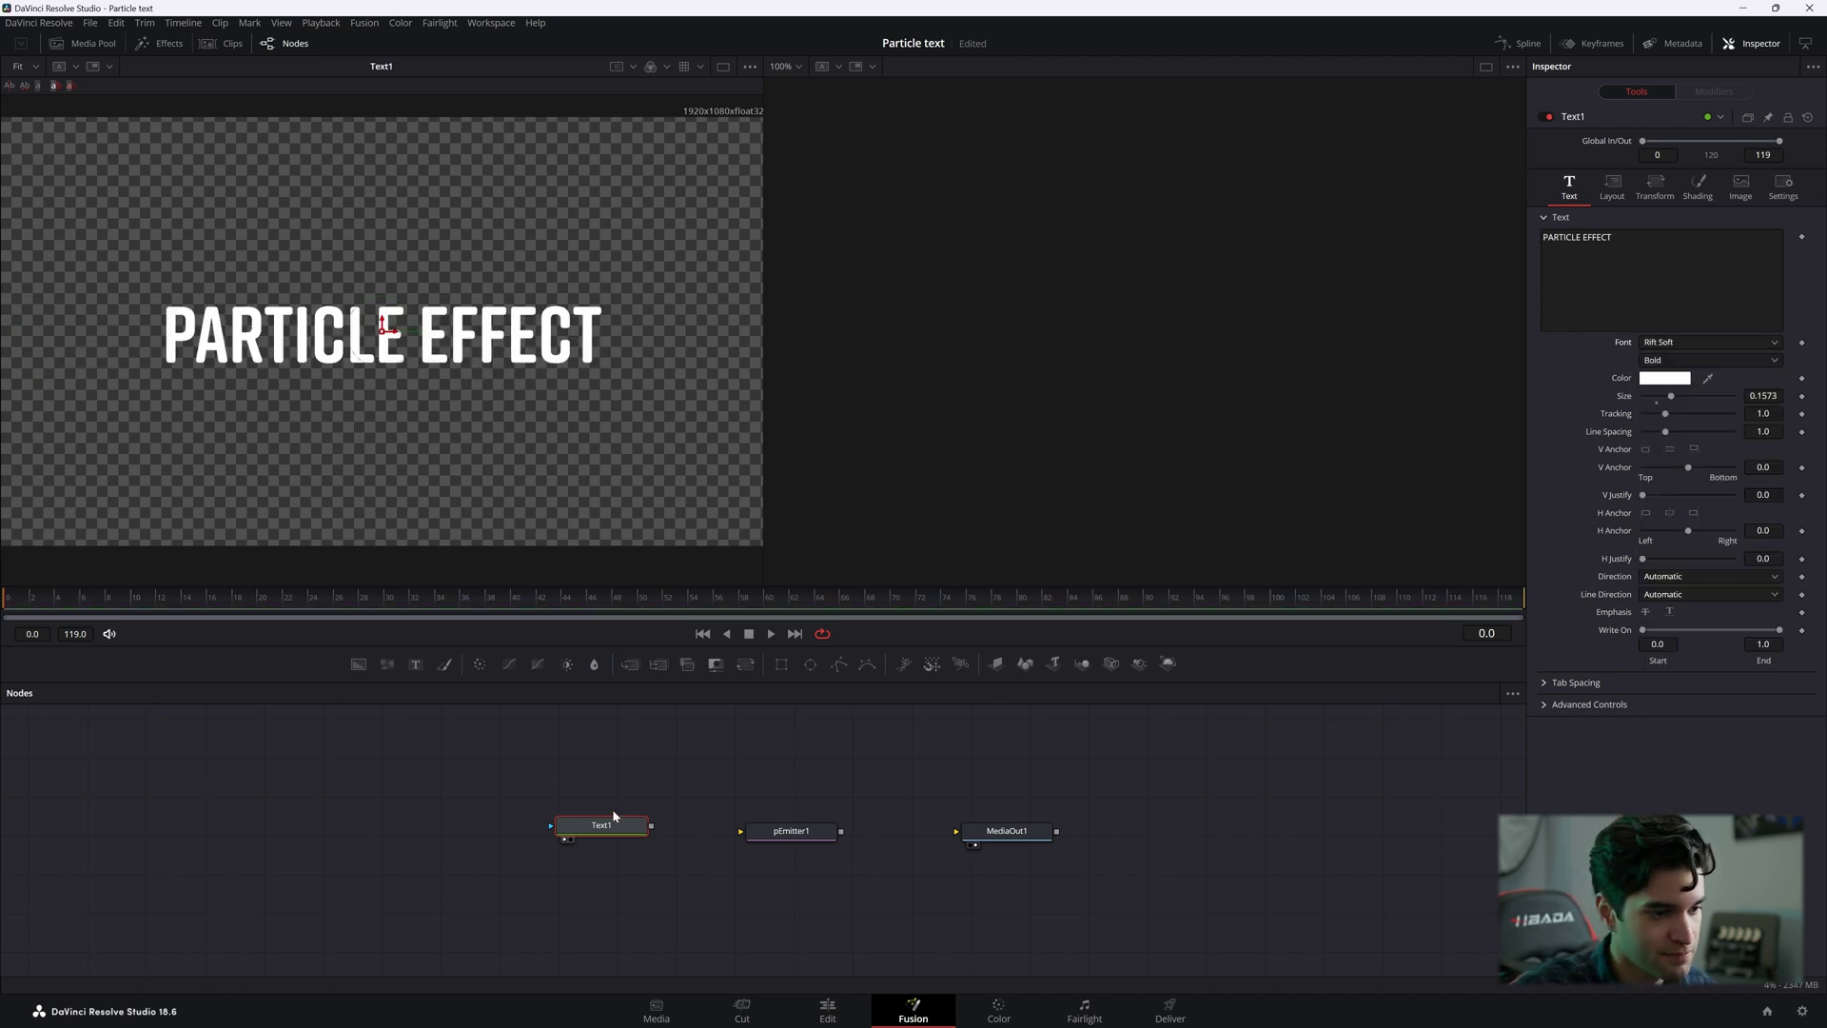
Connect the text node's output to the particle emitter's input, leaving space between the two nodes.
{"action": "left_click_drag", "start_coordinate": [613, 814], "coordinate": [759, 833]}
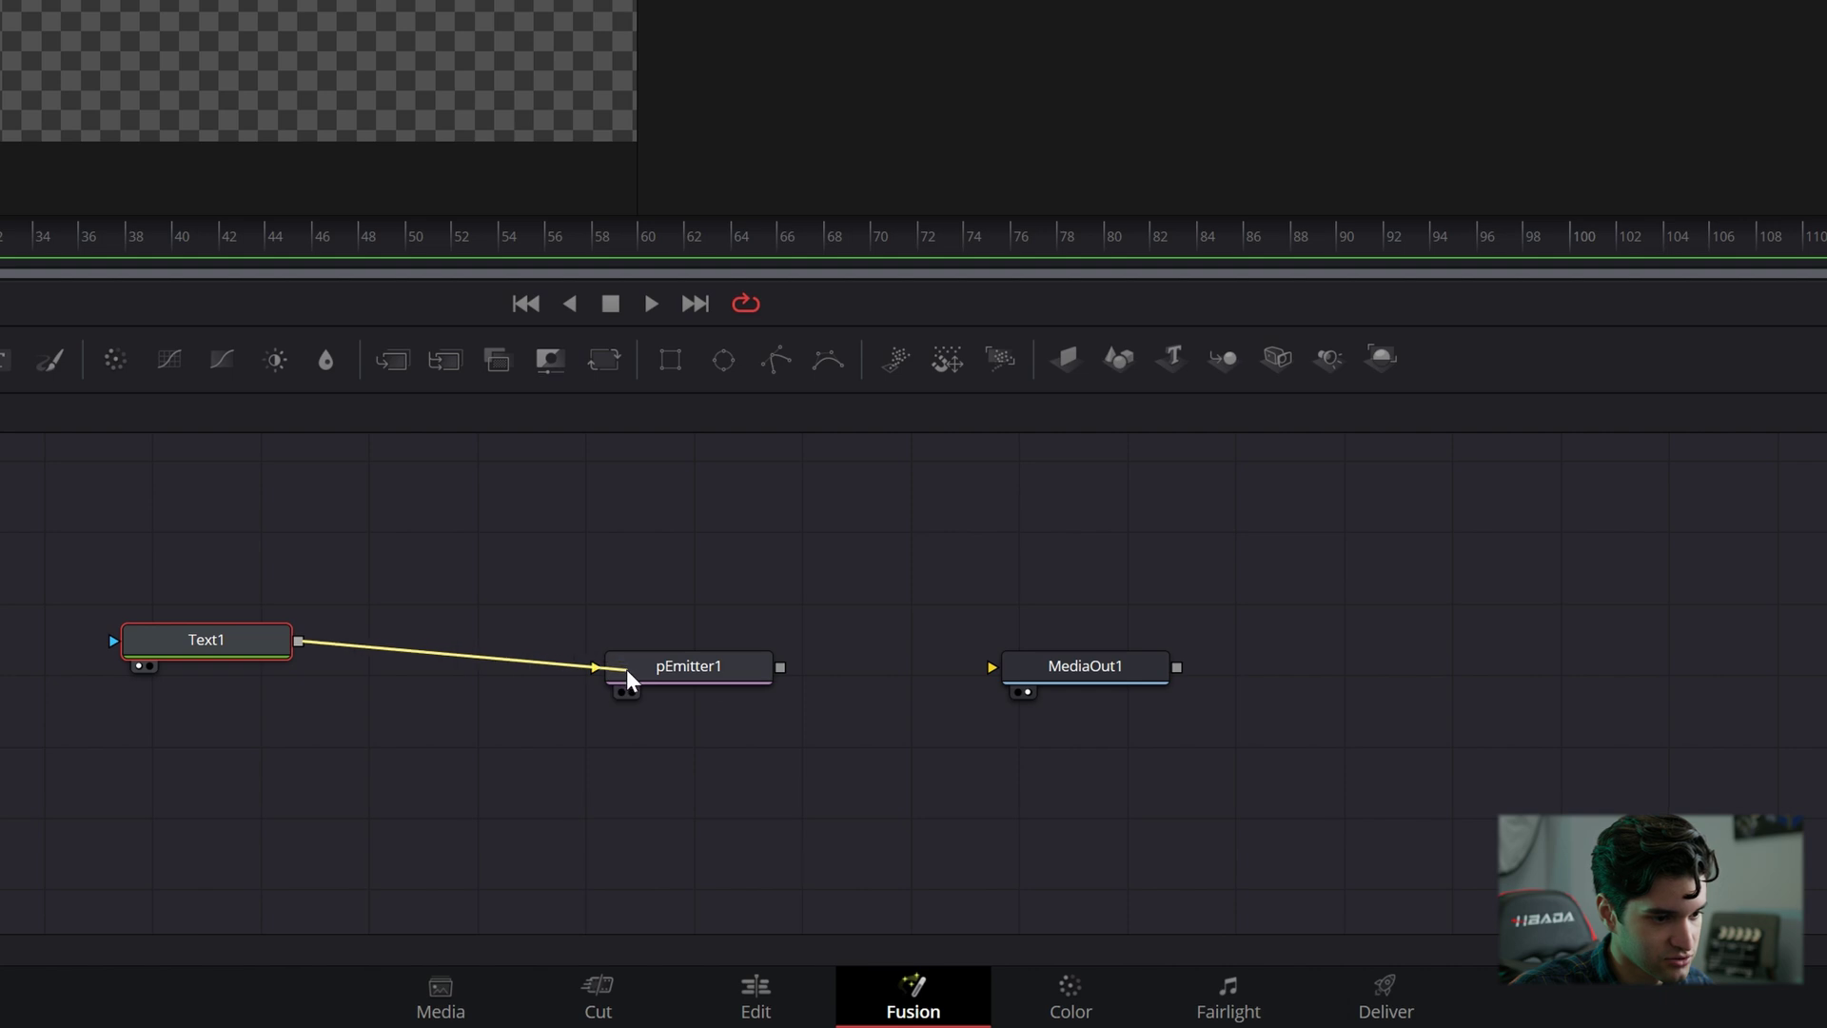
{"action": "left_click_drag", "start_coordinate": [626, 670], "coordinate": [546, 664]}
{"action": "left_click", "coordinate": [512, 664]}
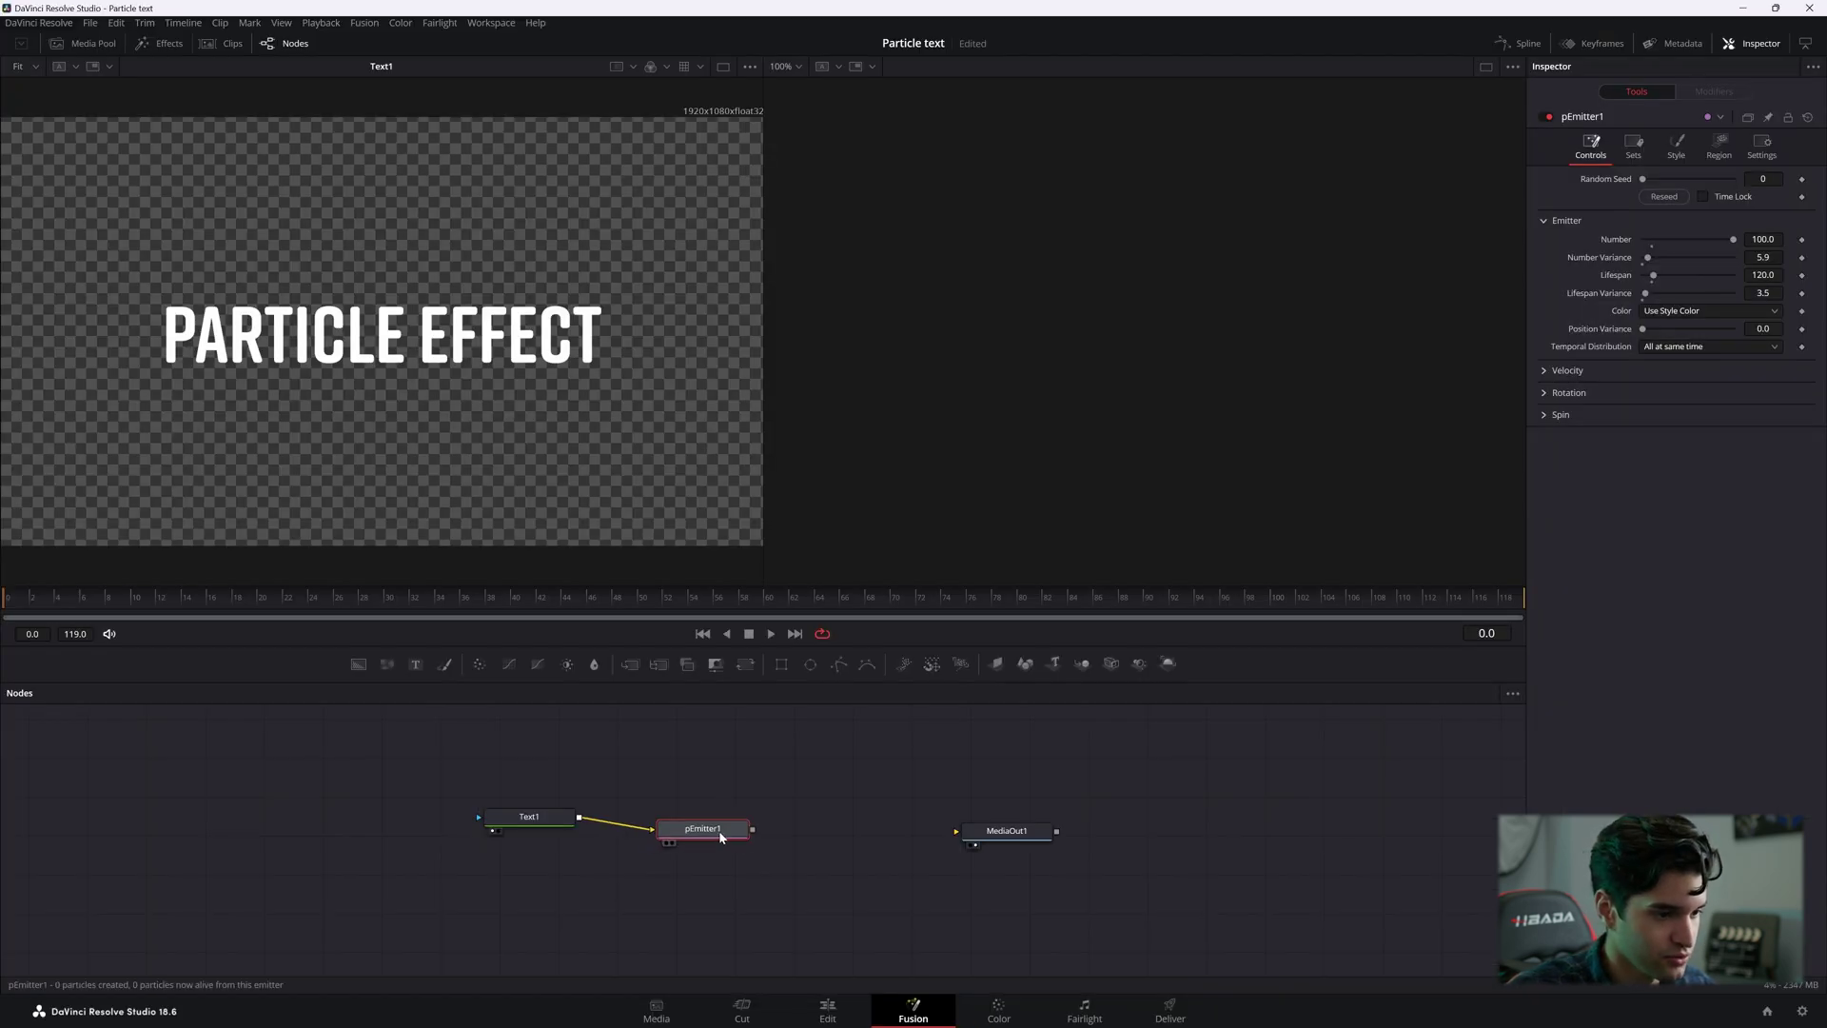
Add a pRender node directly after the particle emitter.
{"action": "left_click_drag", "start_coordinate": [718, 833], "coordinate": [694, 838]}
{"action": "key", "text": "shift+space"}
{"action": "type", "text": "pem"}
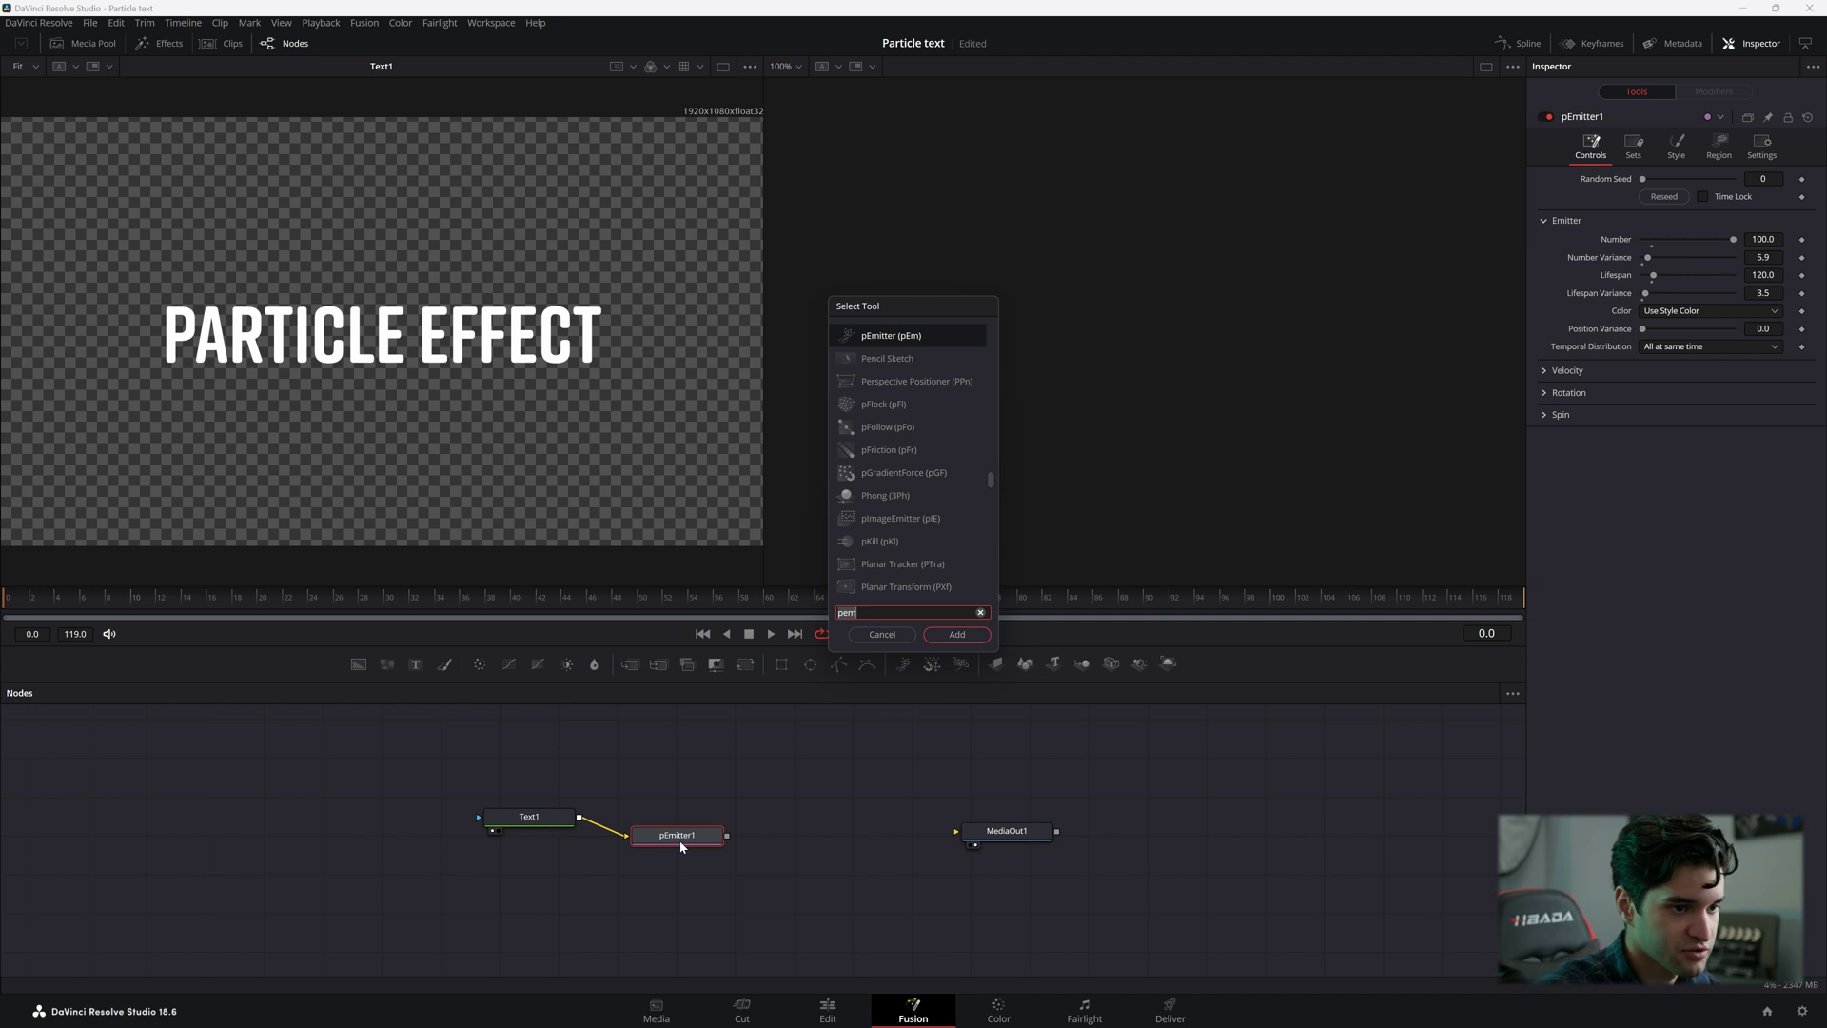
{"action": "key", "text": "BackSpace"}
{"action": "key", "text": "BackSpace"}
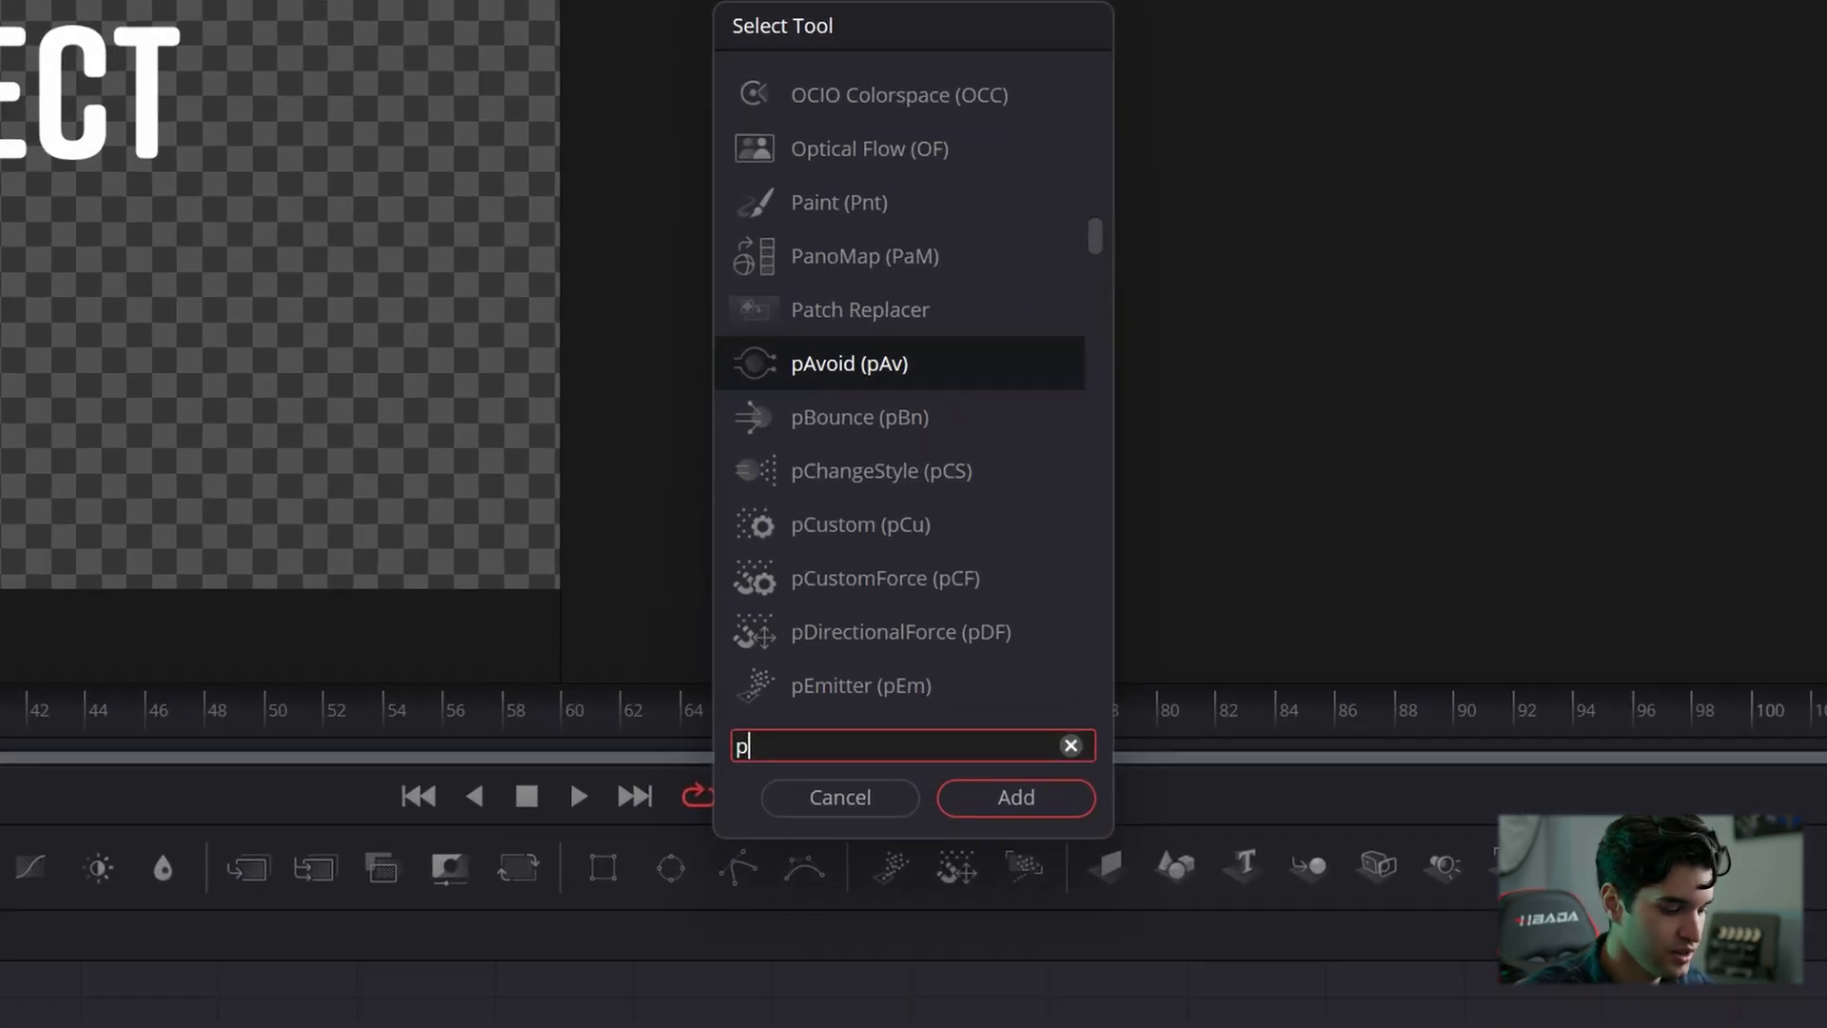
{"action": "type", "text": "re"}
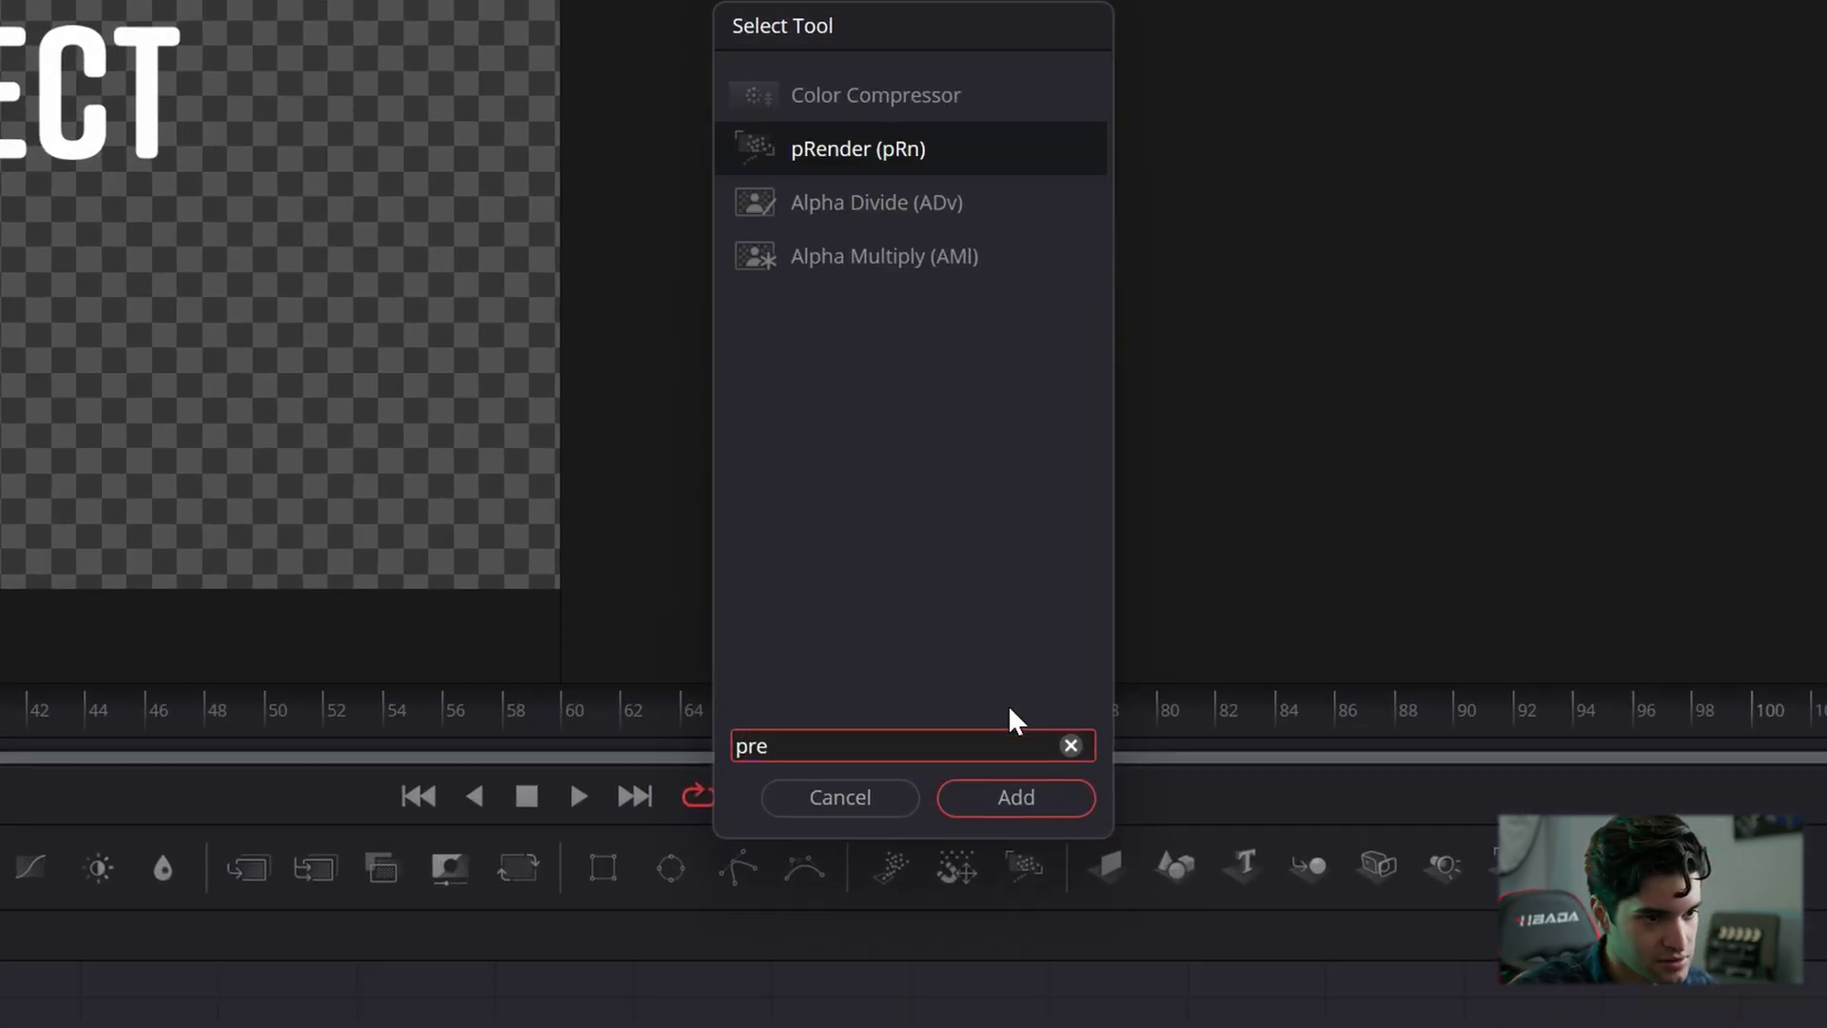
{"action": "left_click", "coordinate": [1016, 804]}
{"action": "left_click_drag", "start_coordinate": [803, 831], "coordinate": [812, 829]}
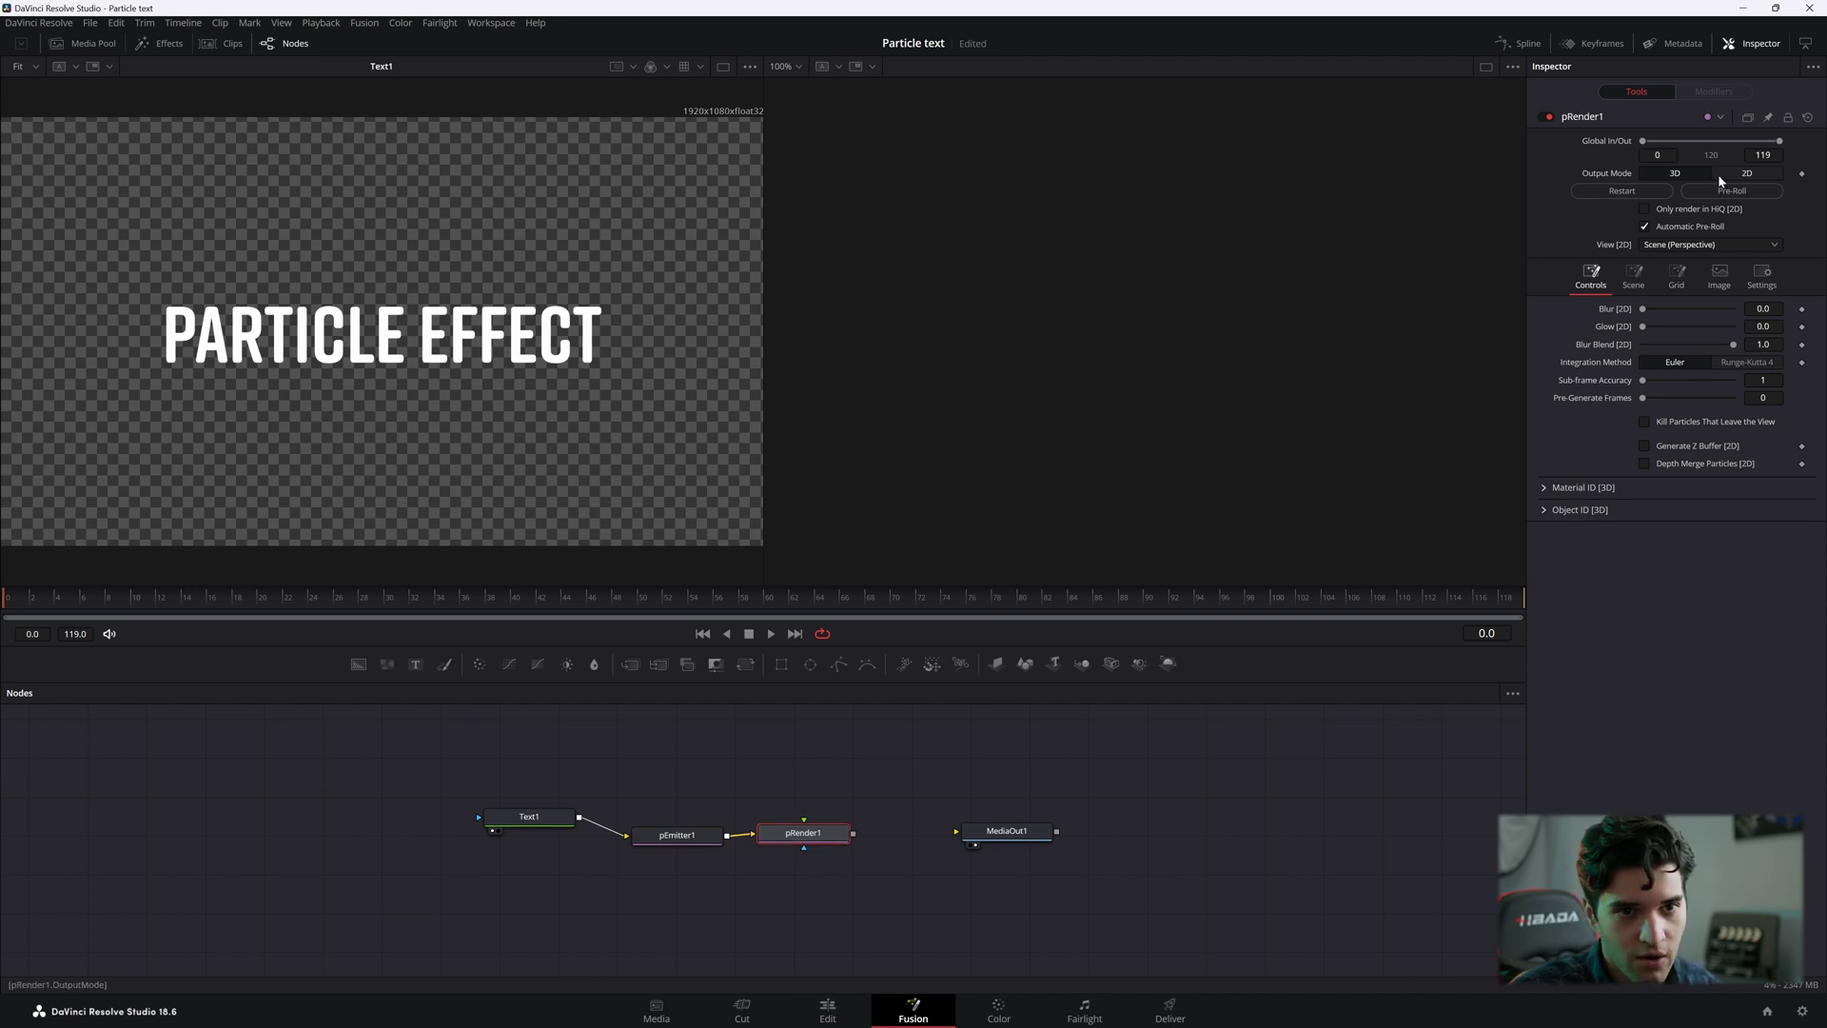
Set the pRender node's Output Mode to 2D and raise Pre-Generate Frames to the maximum of its range.
{"action": "left_click", "coordinate": [1725, 177]}
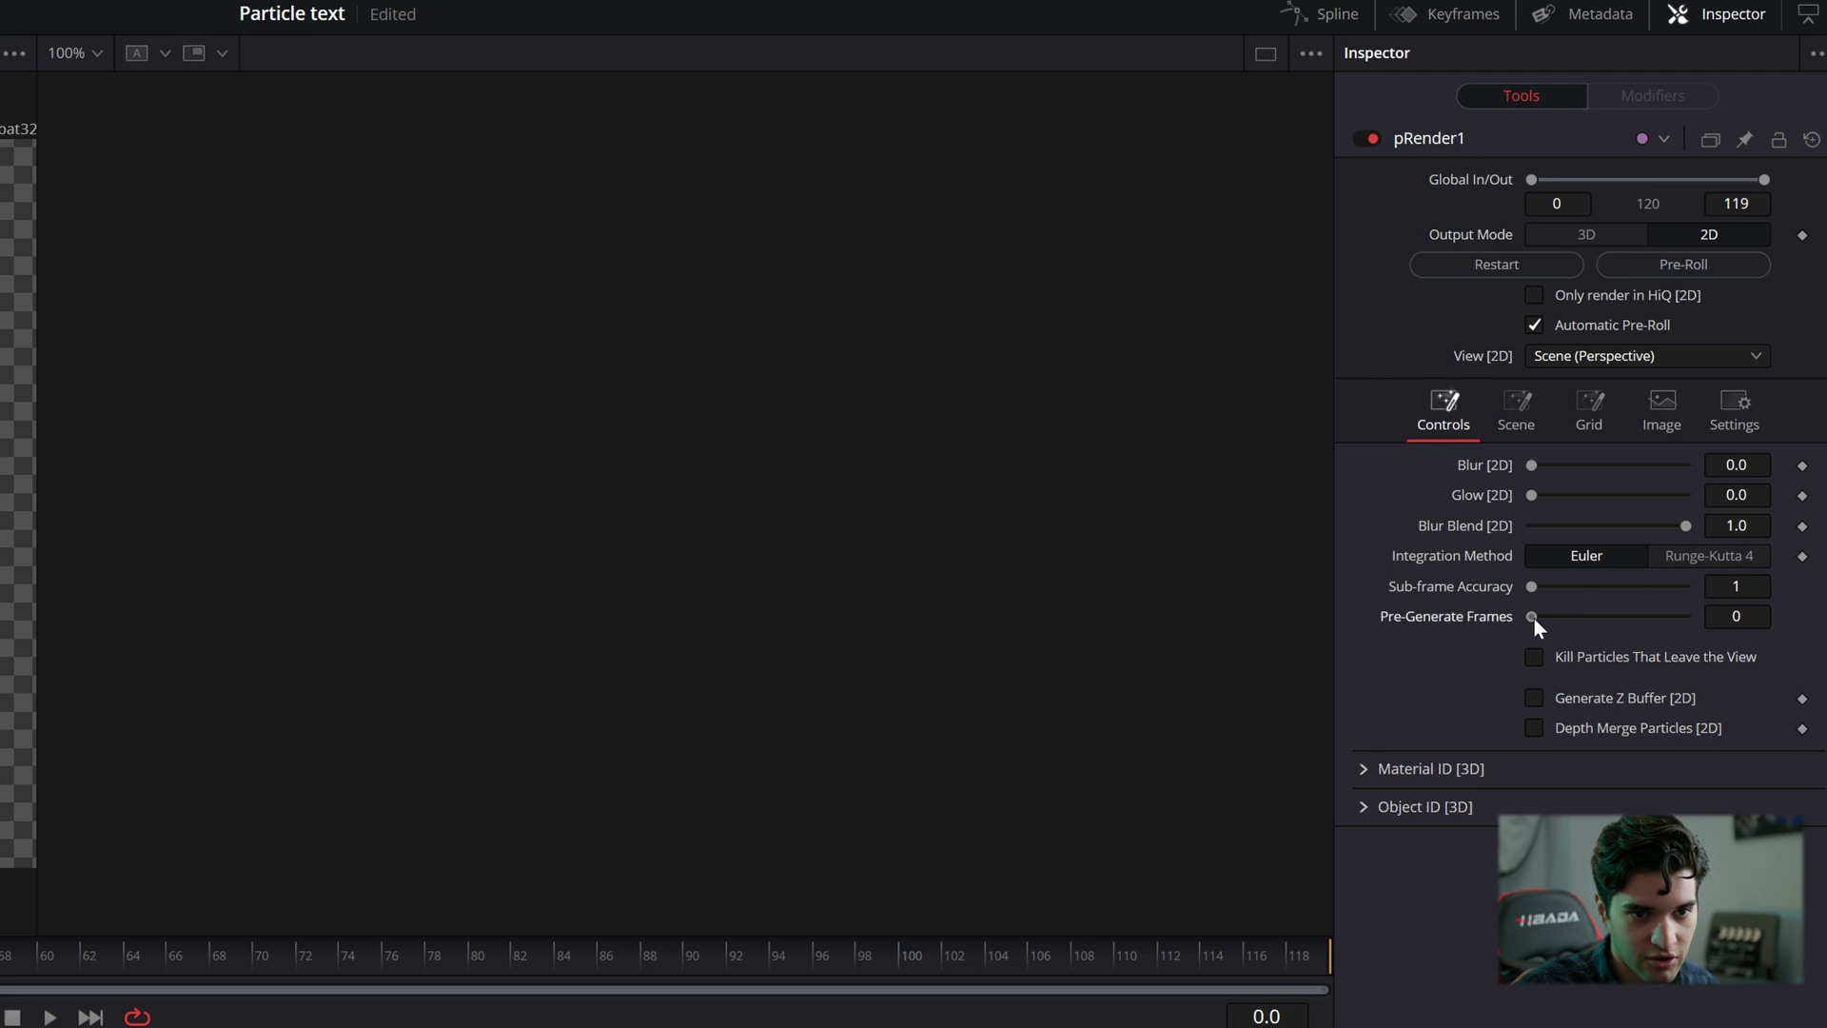
{"action": "left_click_drag", "start_coordinate": [1533, 617], "coordinate": [1689, 617]}
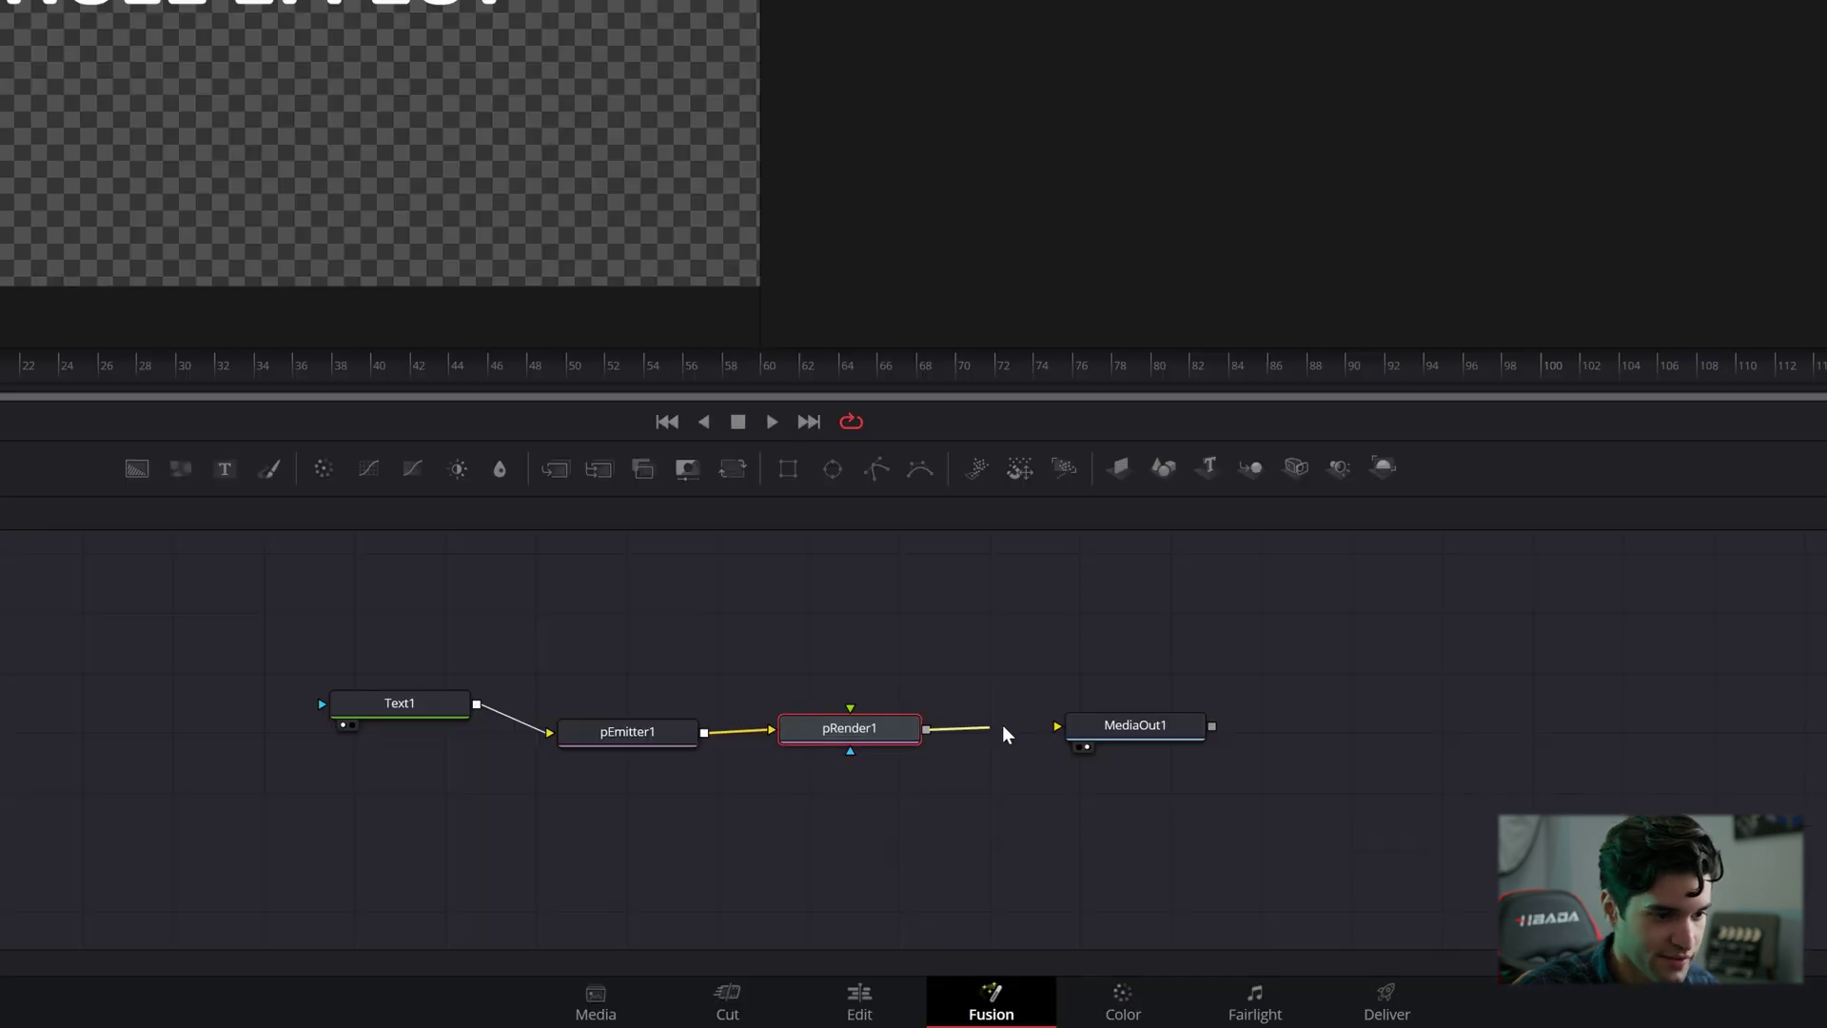
Connect the pRender output to MediaOut1 and move pRender away from the emitter to leave room between them.
{"action": "left_click_drag", "start_coordinate": [845, 733], "coordinate": [982, 739]}
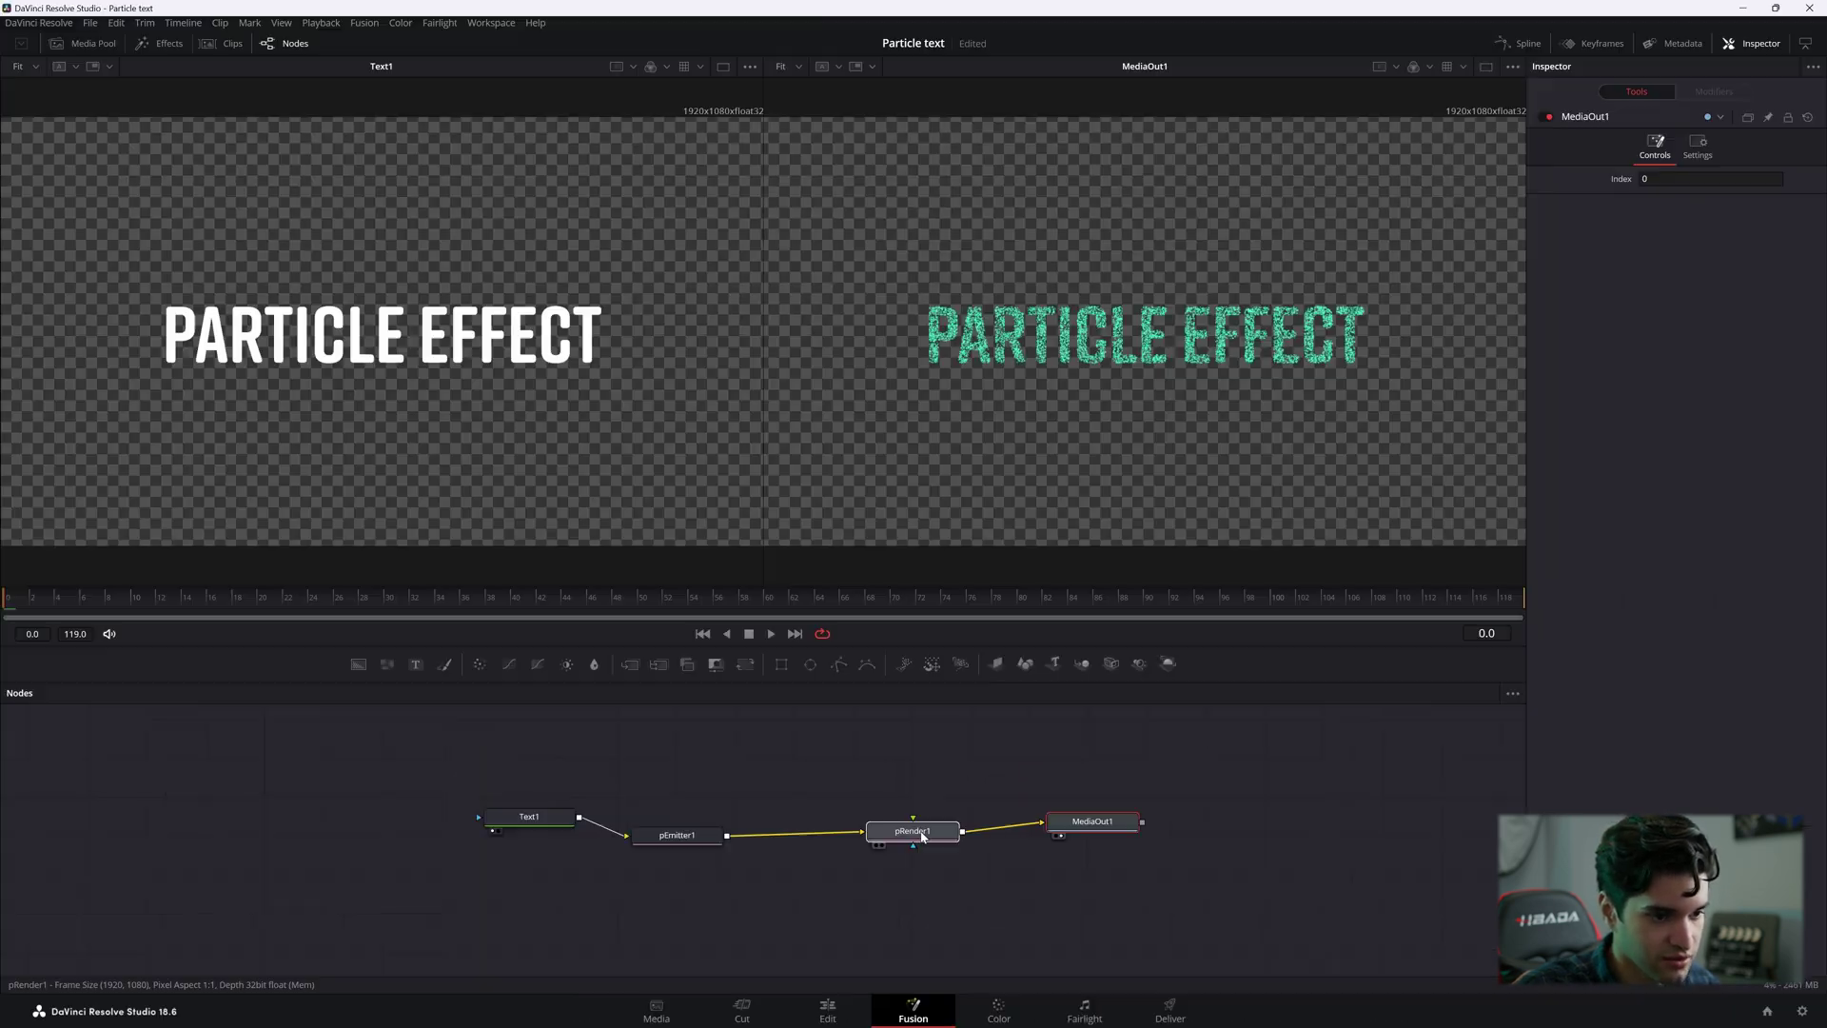
{"action": "left_click_drag", "start_coordinate": [995, 738], "coordinate": [1020, 730]}
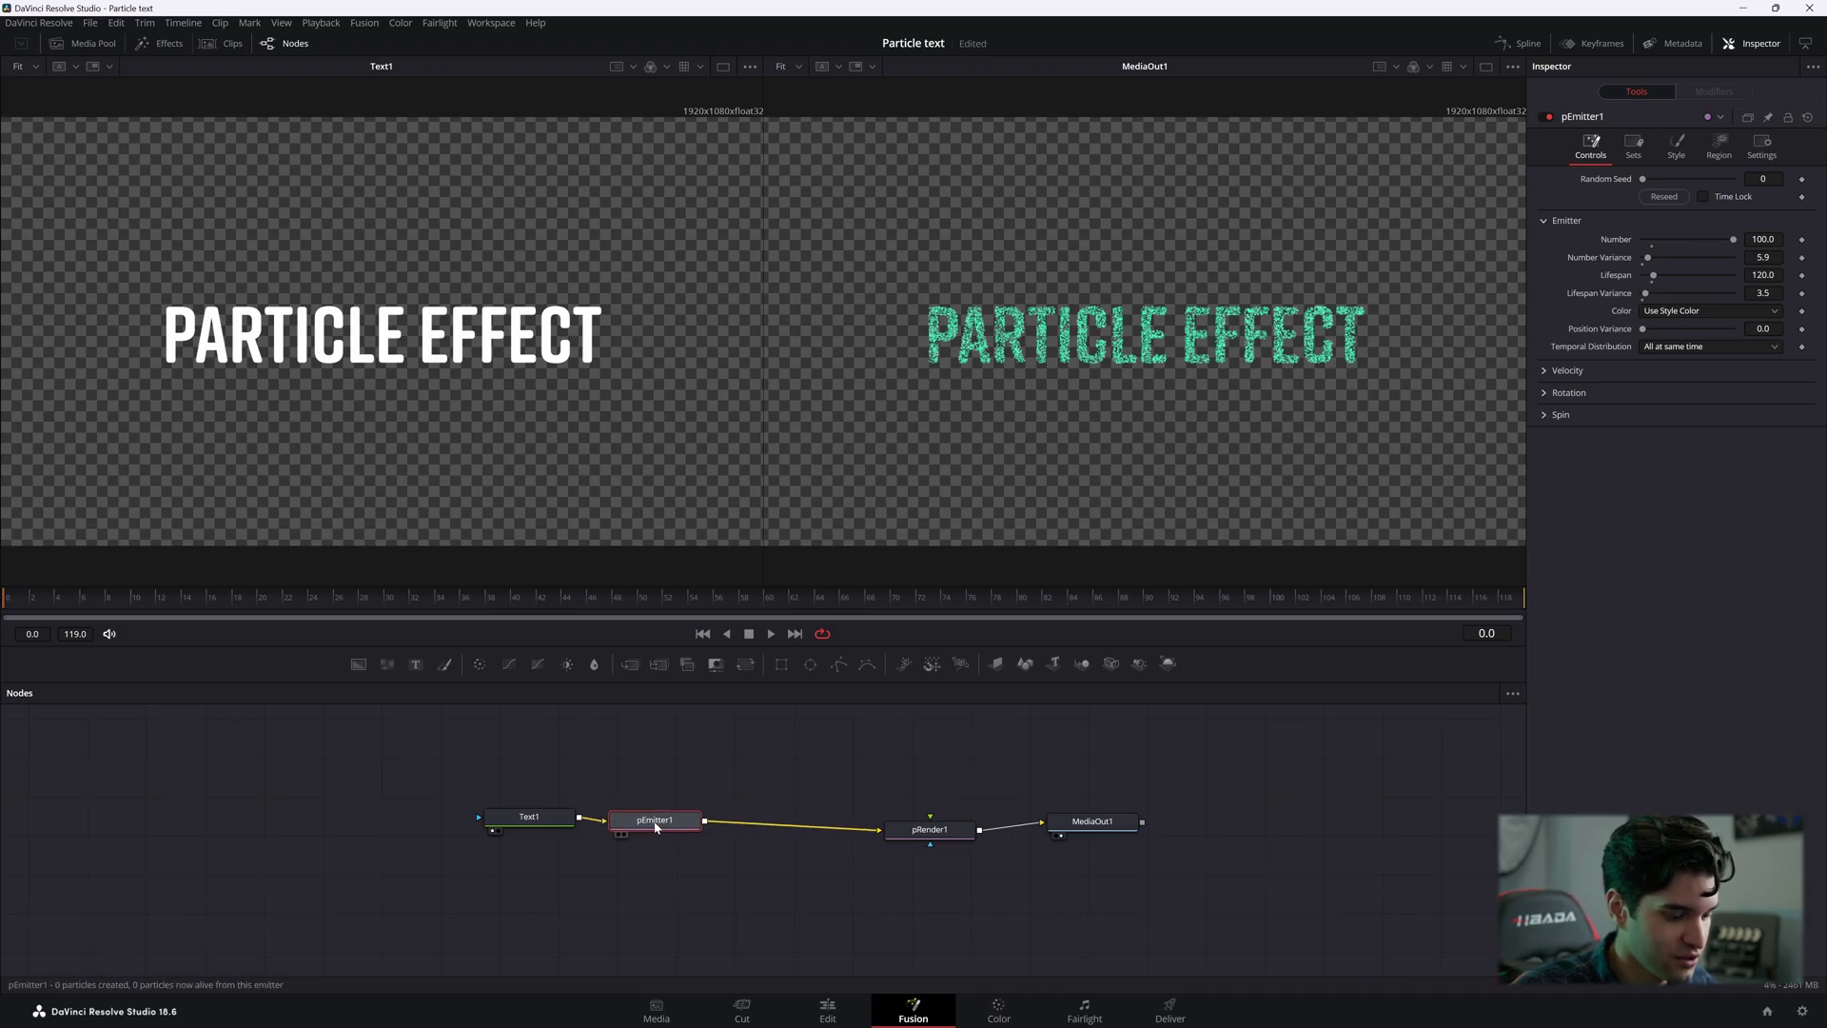
Insert a pTurbulence node between pEmitter1 and pRender1 and arrange the nodes evenly in the chain.
{"action": "key", "text": "shift+space"}
{"action": "type", "text": "pre"}
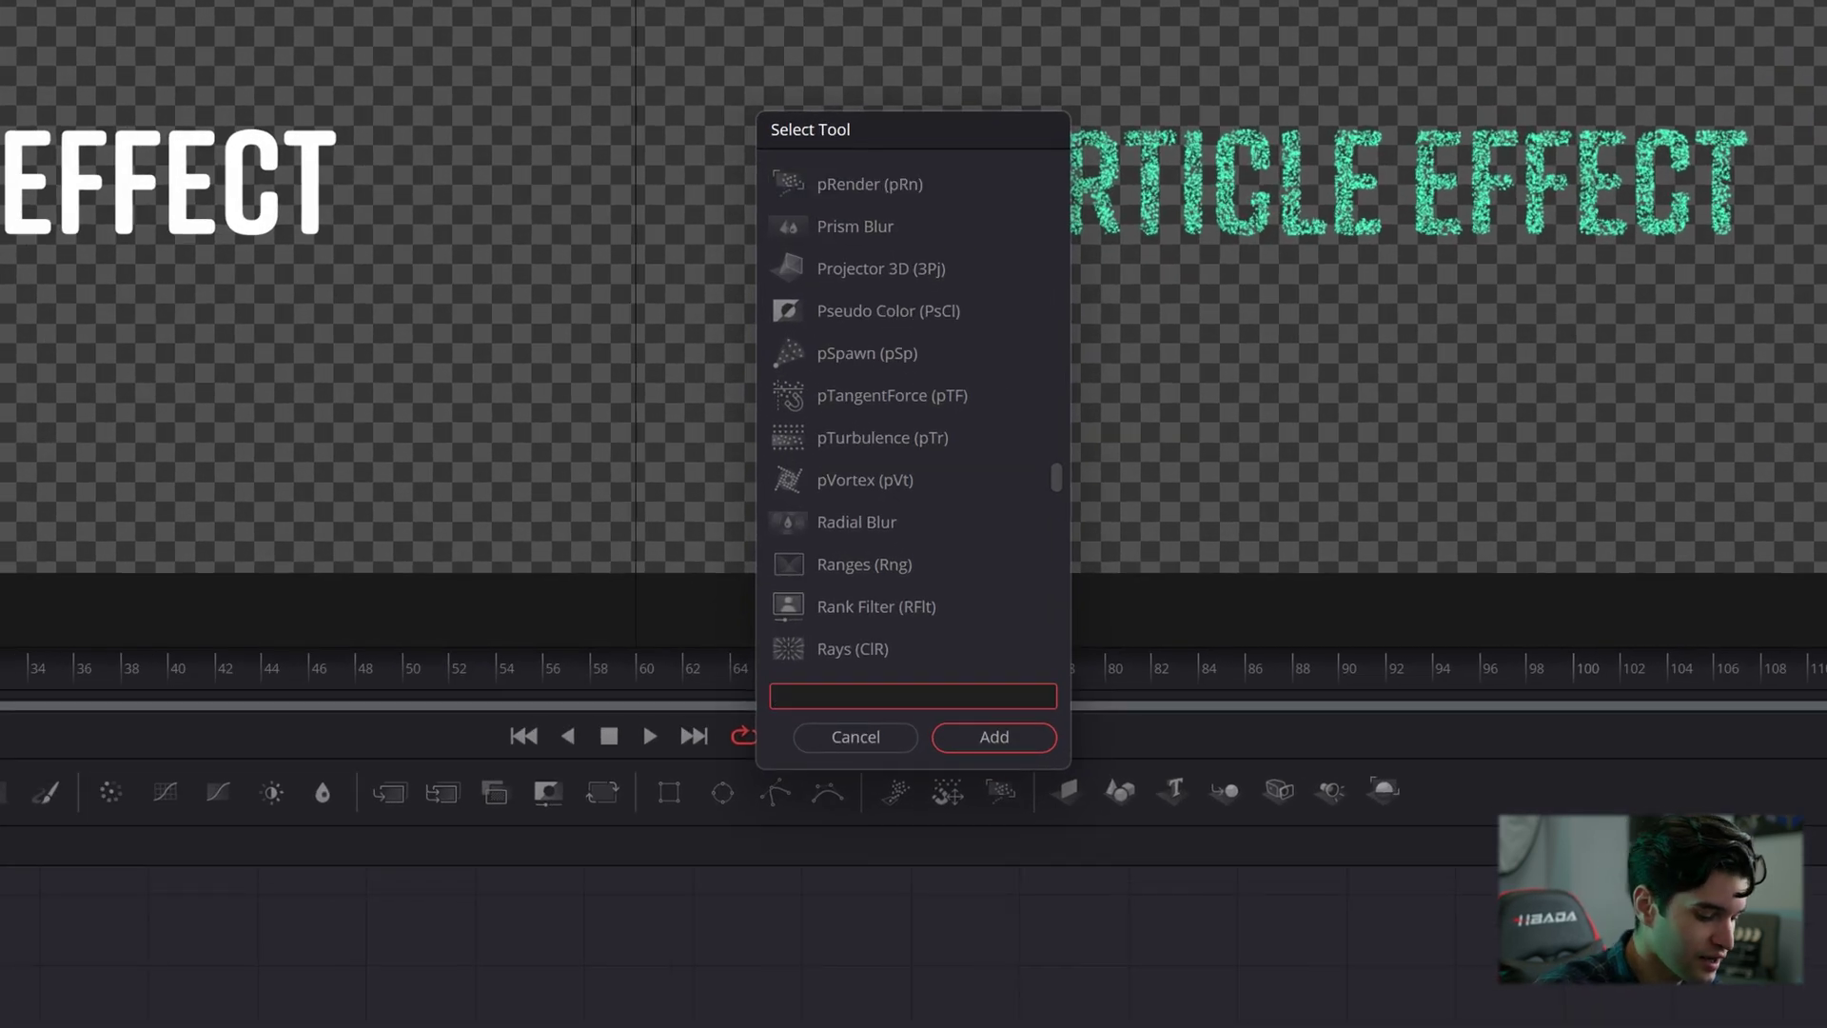
{"action": "key", "text": "BackSpace"}
{"action": "key", "text": "BackSpace"}
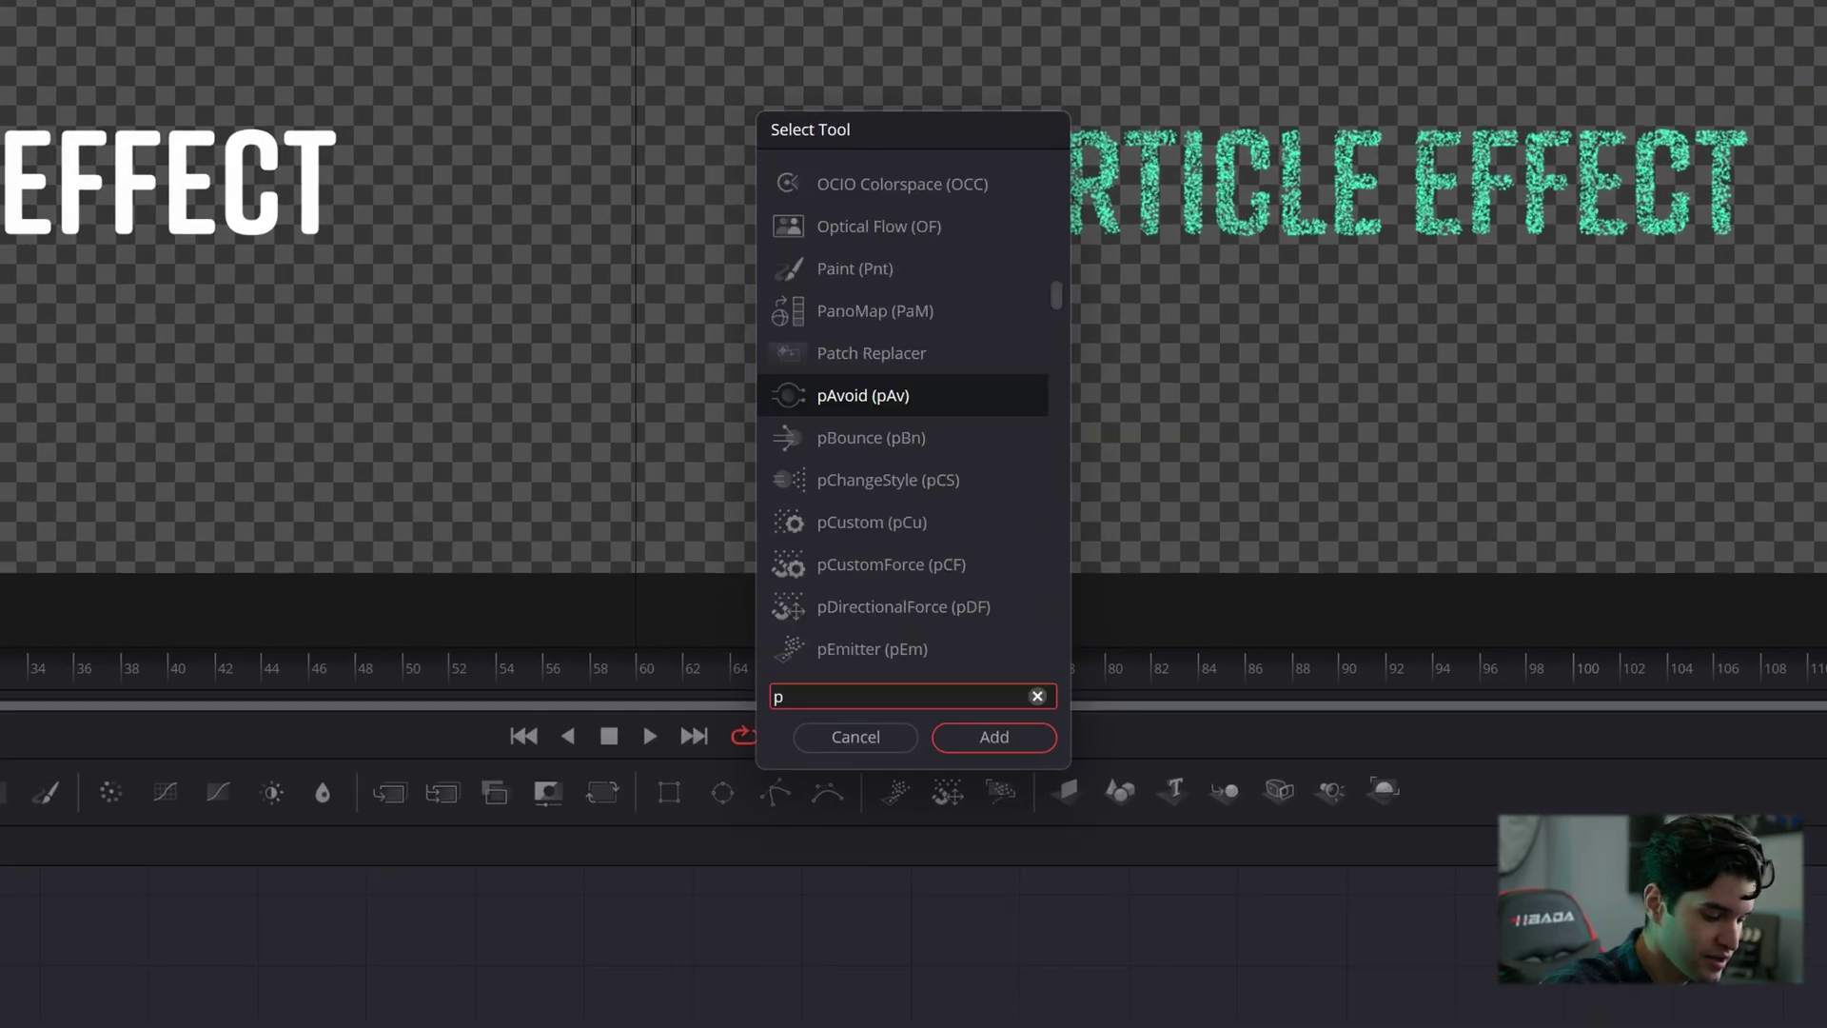
{"action": "type", "text": "tur"}
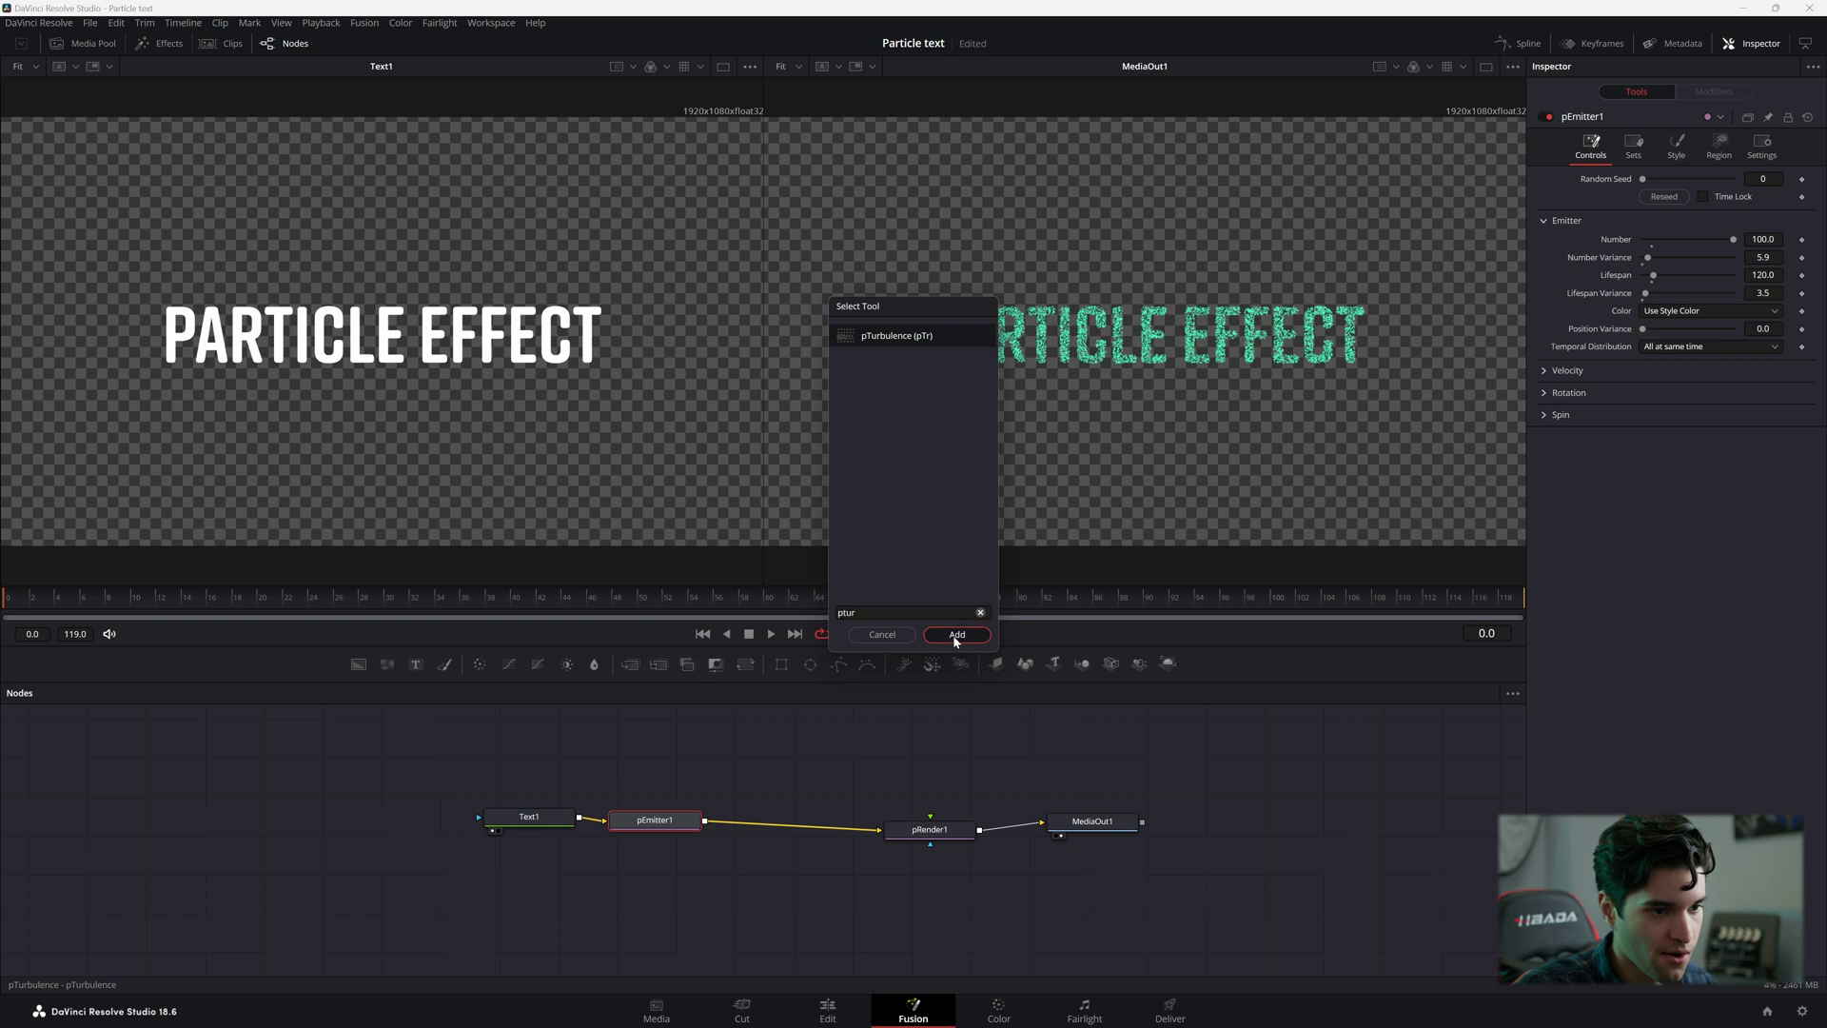
{"action": "left_click", "coordinate": [994, 737]}
{"action": "left_click_drag", "start_coordinate": [783, 827], "coordinate": [789, 832]}
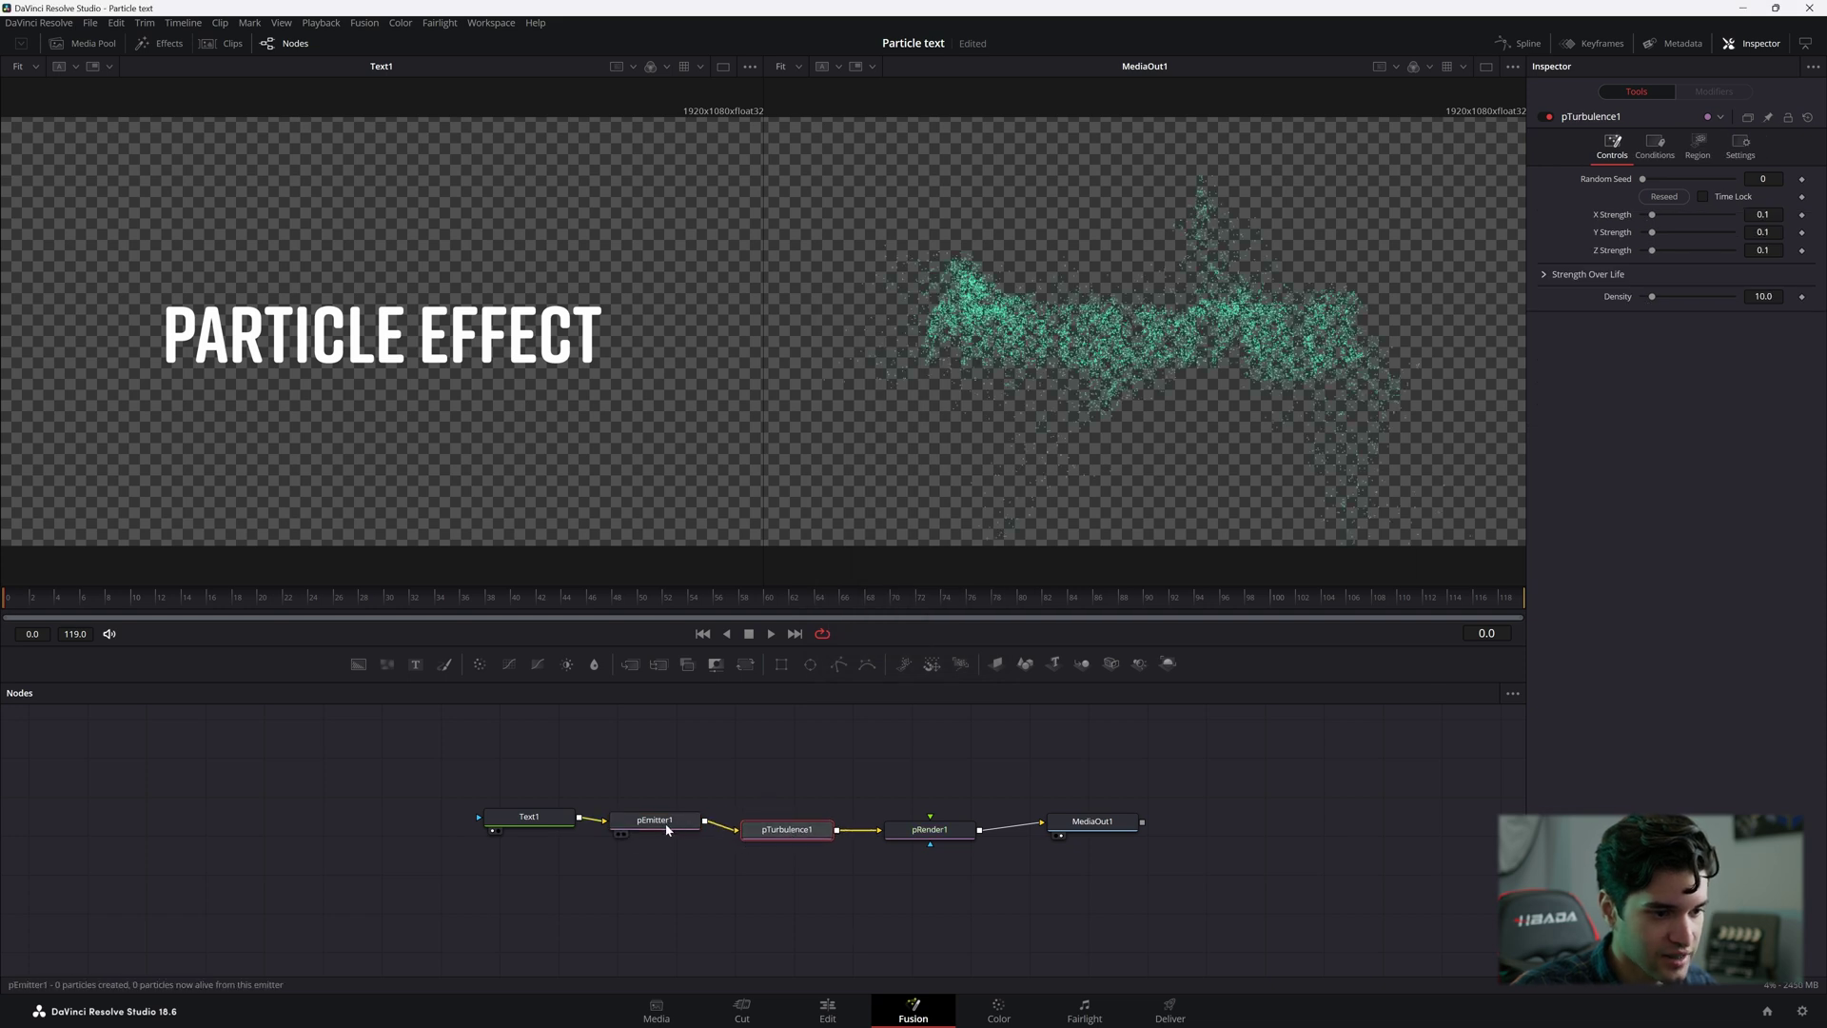
{"action": "left_click_drag", "start_coordinate": [669, 823], "coordinate": [666, 832]}
{"action": "left_click_drag", "start_coordinate": [802, 833], "coordinate": [806, 826]}
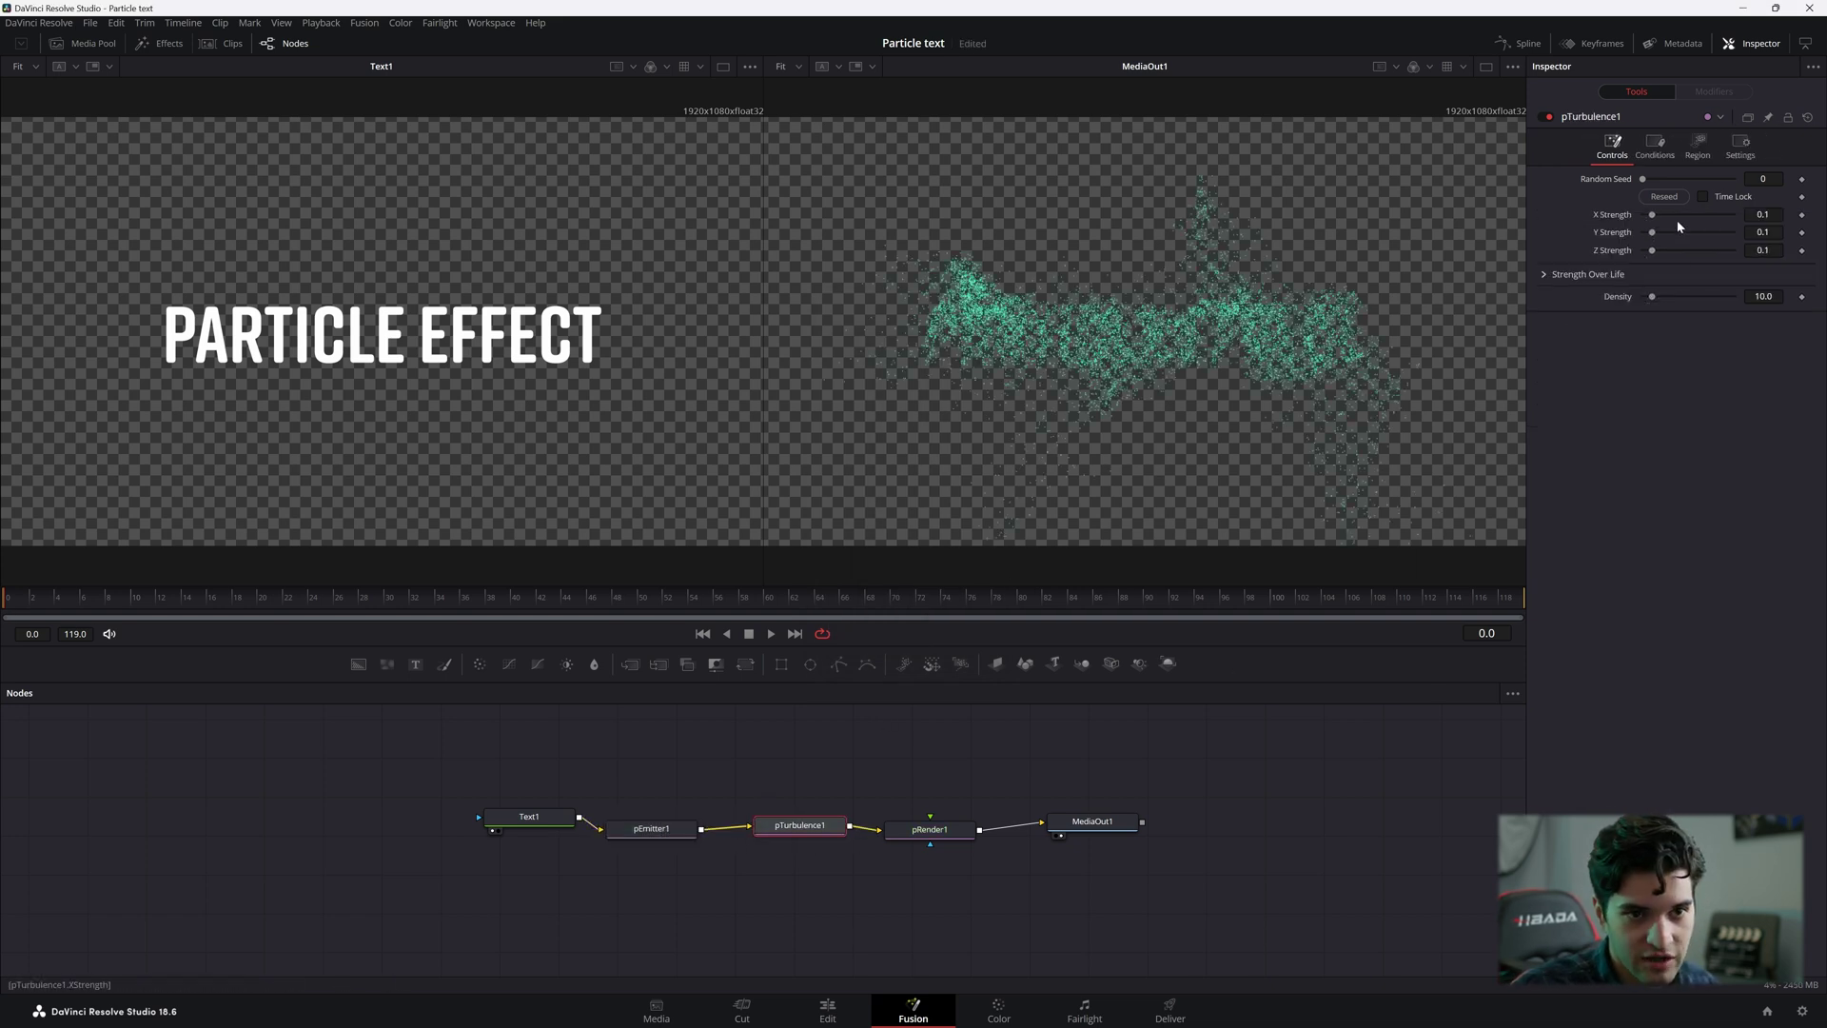
Set the pTurbulence1 region type to Bitmap.
{"action": "left_click", "coordinate": [1698, 148]}
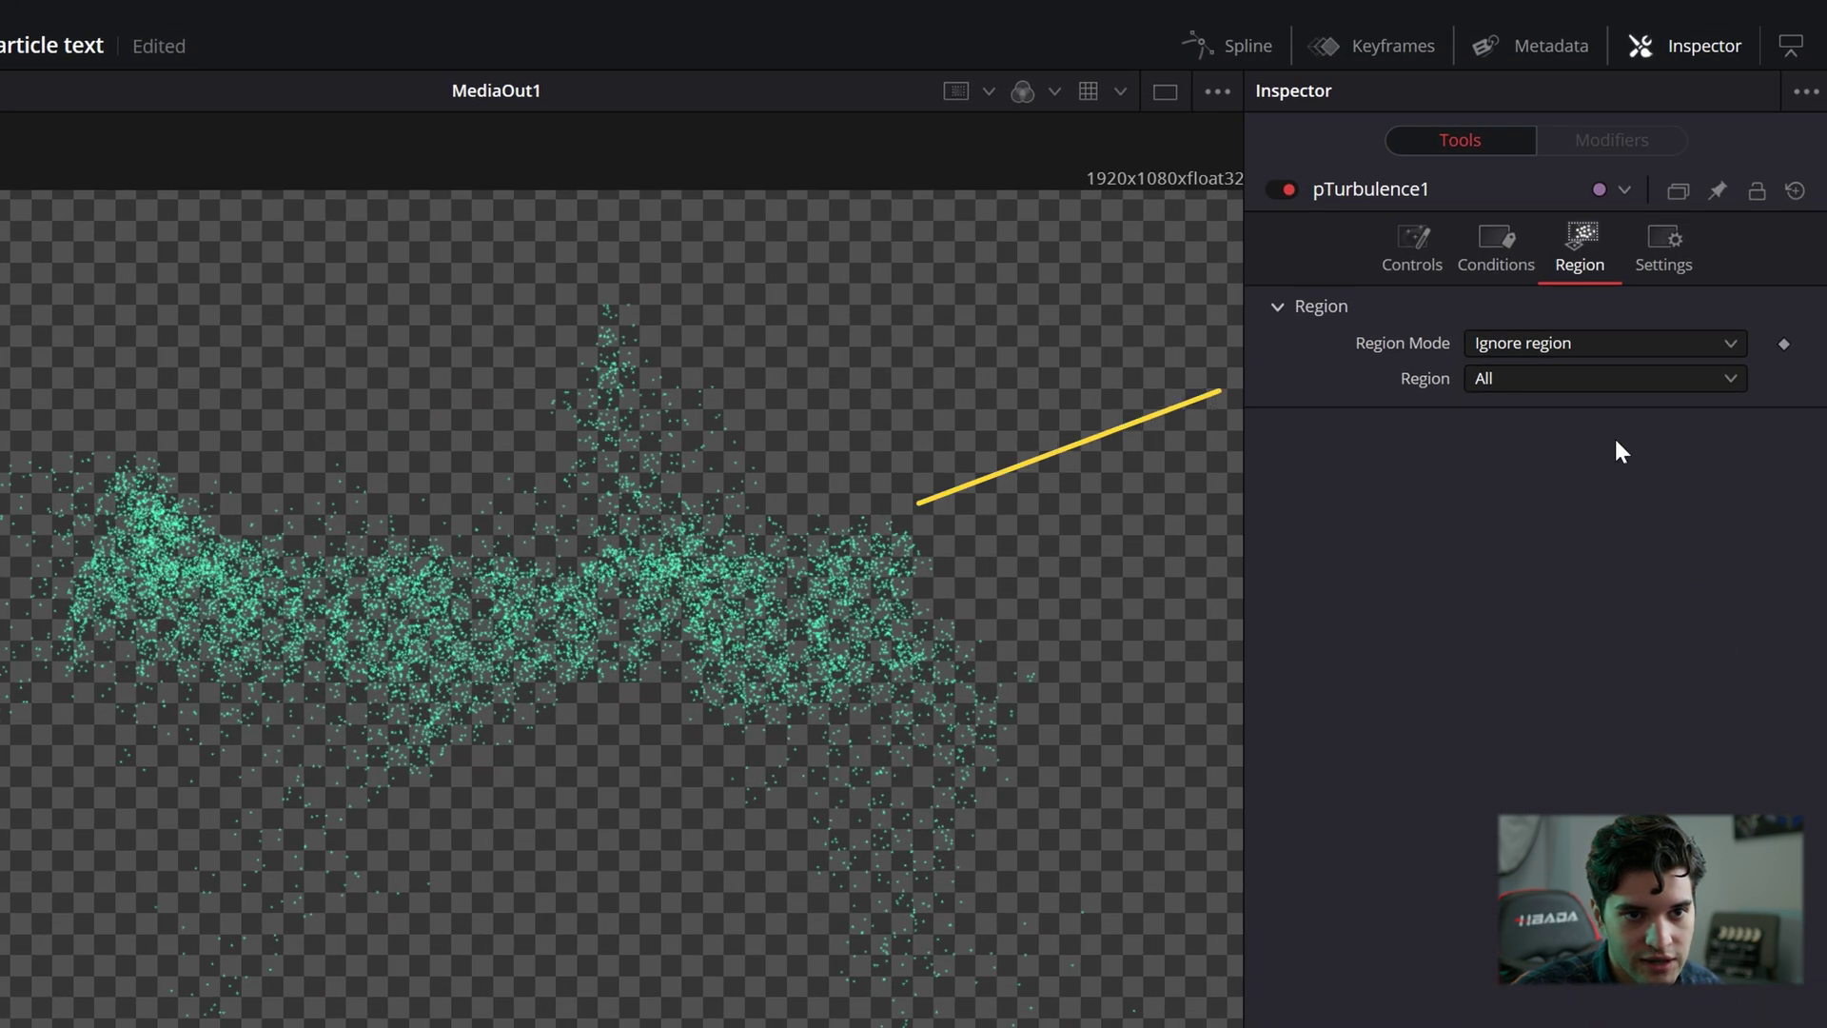
{"action": "left_click", "coordinate": [1508, 372]}
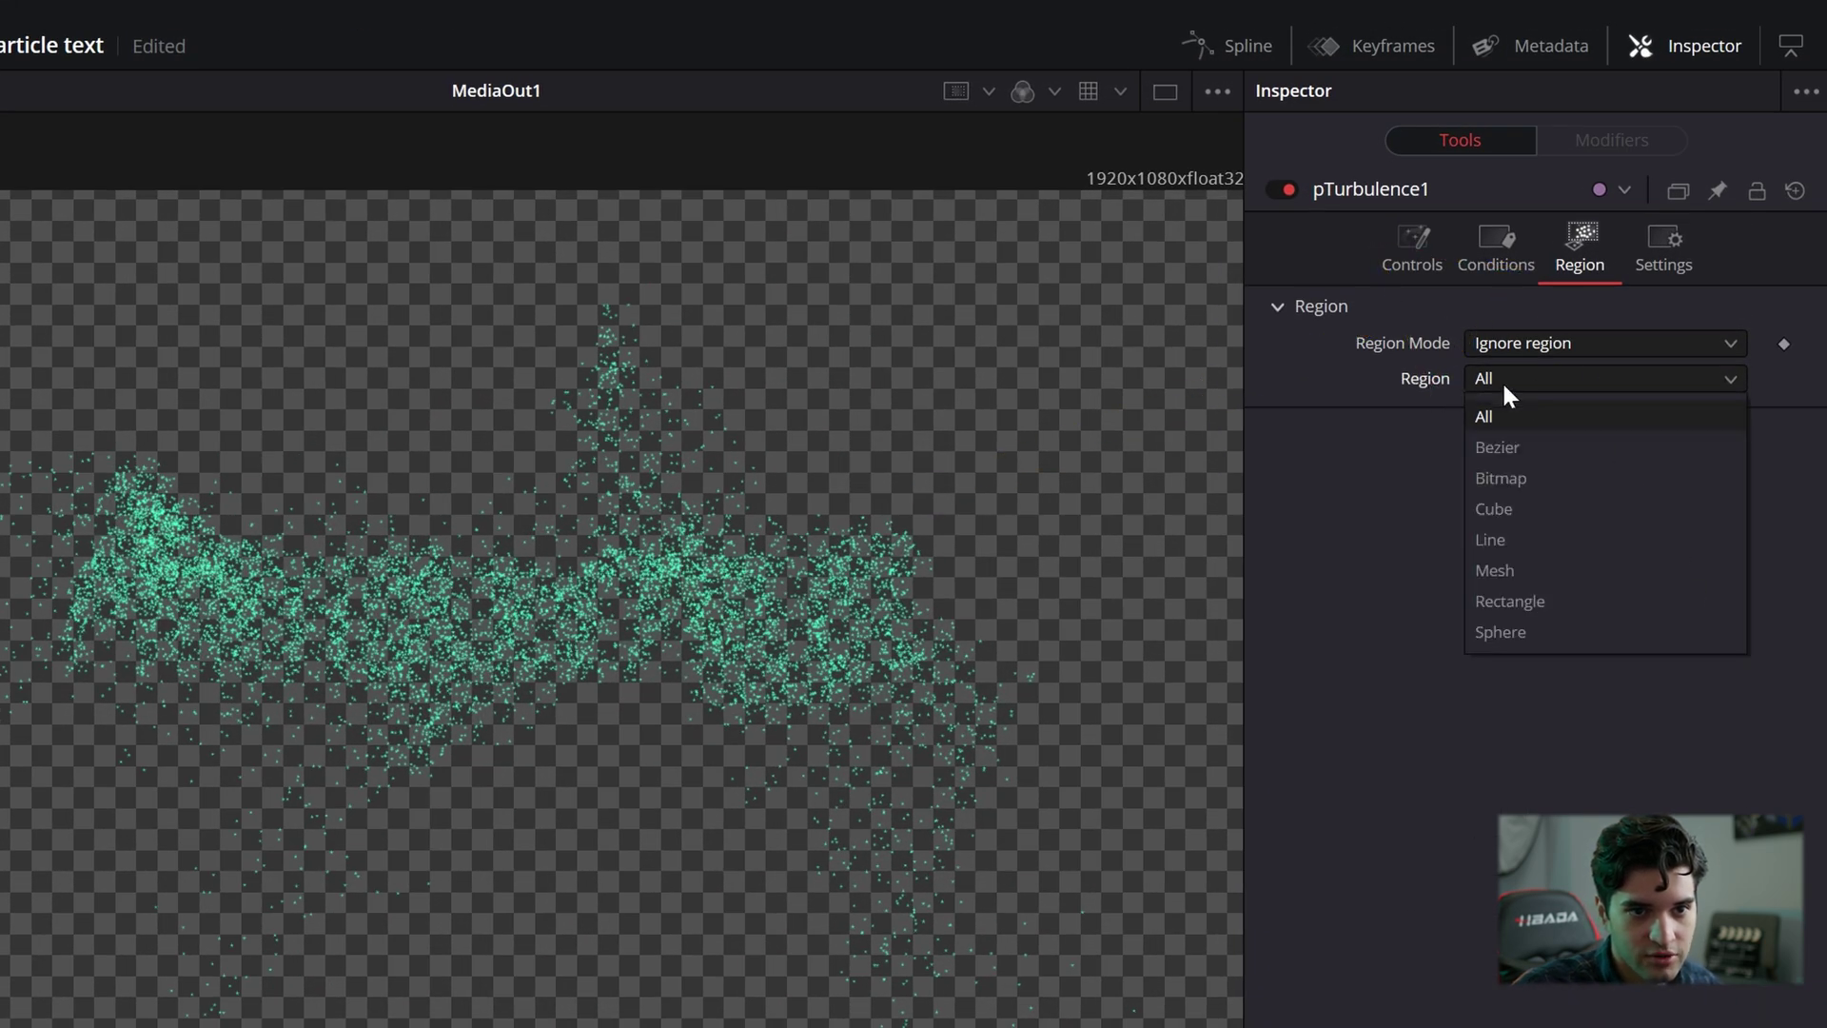
{"action": "left_click", "coordinate": [1549, 476]}
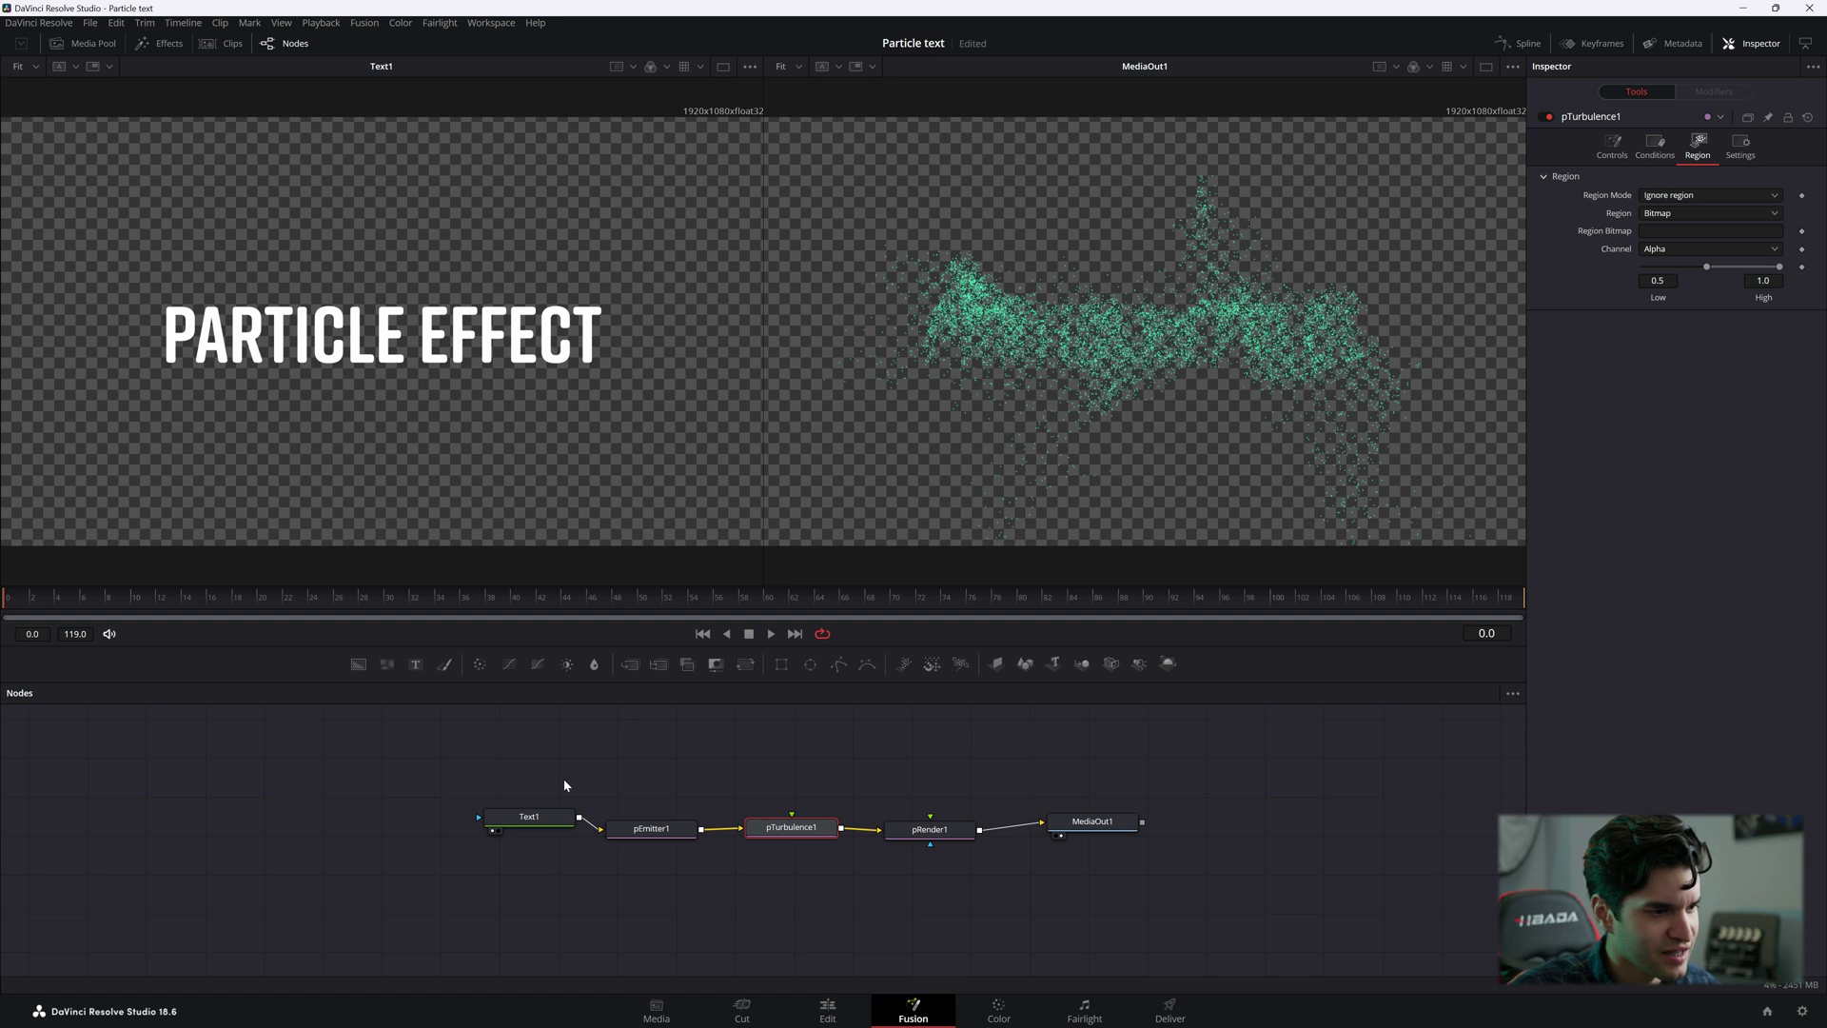
Add a Background node above pTurbulence1 and change its solid color.
{"action": "left_click_drag", "start_coordinate": [357, 664], "coordinate": [831, 767]}
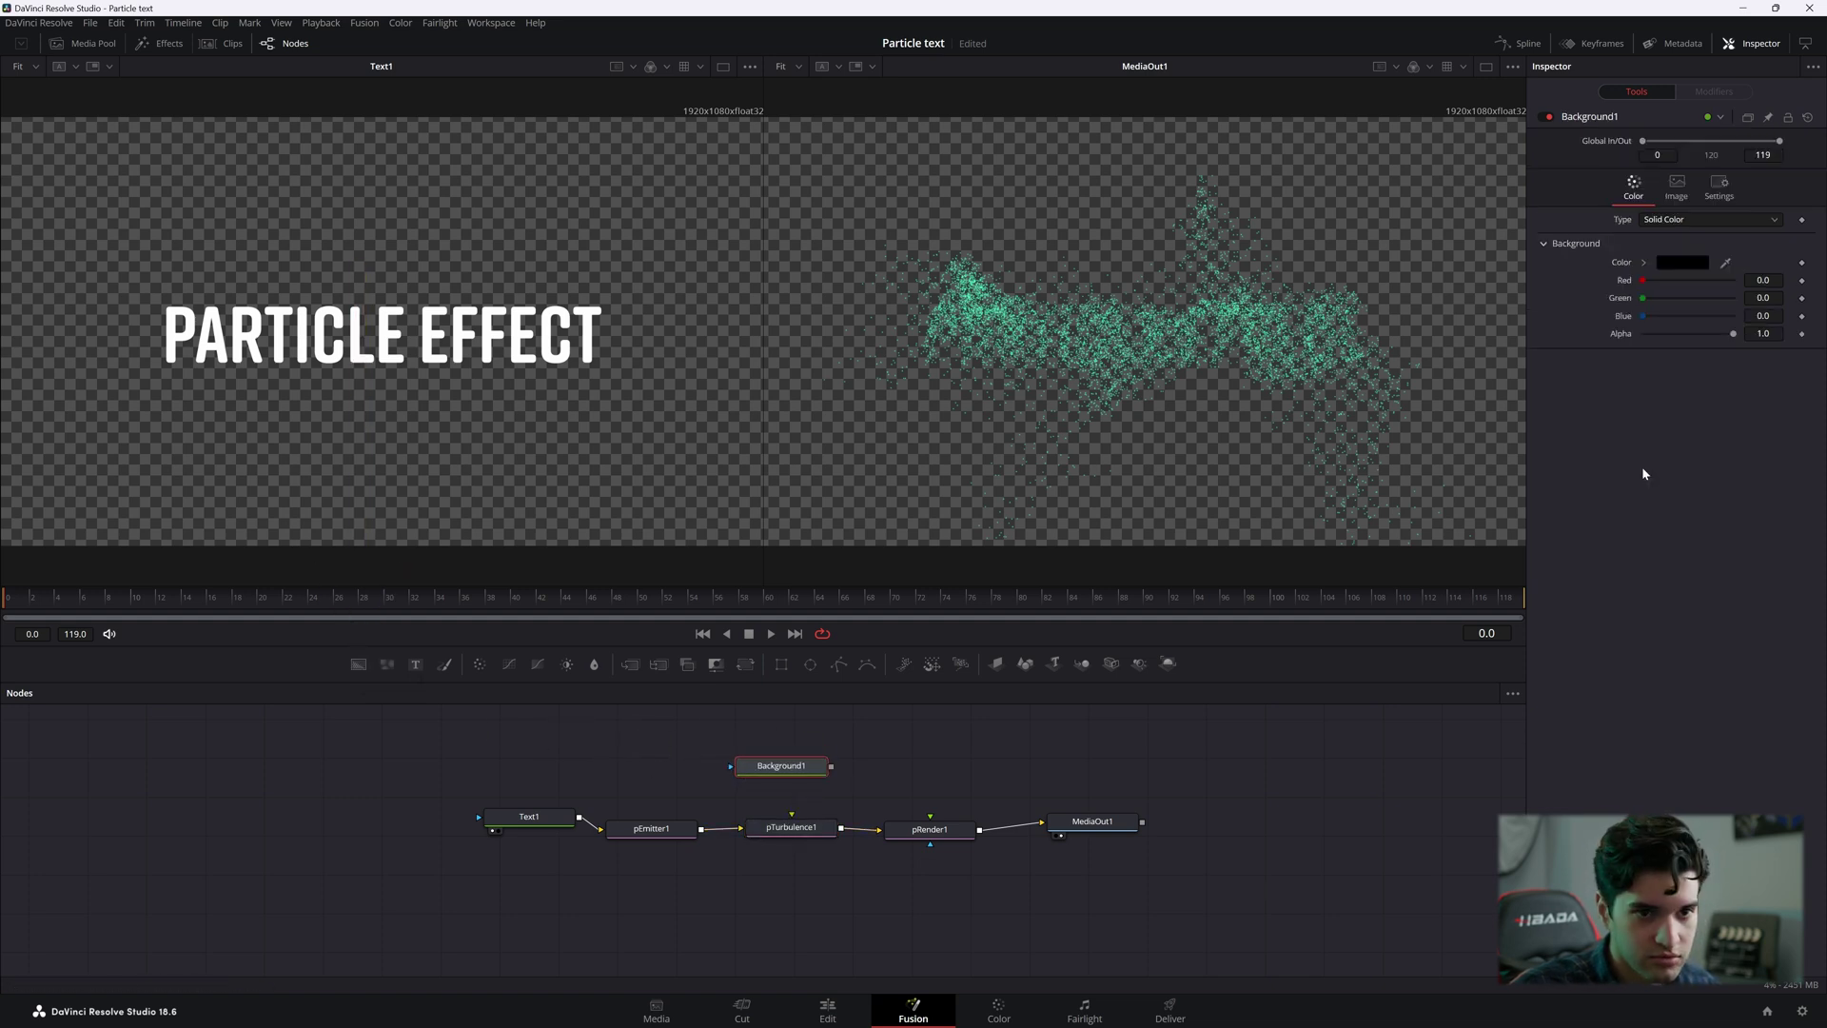
{"action": "left_click", "coordinate": [1682, 261]}
{"action": "left_click_drag", "start_coordinate": [1083, 533], "coordinate": [1082, 392]}
{"action": "left_click", "coordinate": [1065, 646]}
Mask Background1 with a rectangle, connect Background1 to pTurbulence1, and reduce the rectangle's height to about 0.157 around the title.
{"action": "left_click_drag", "start_coordinate": [715, 739], "coordinate": [698, 831]}
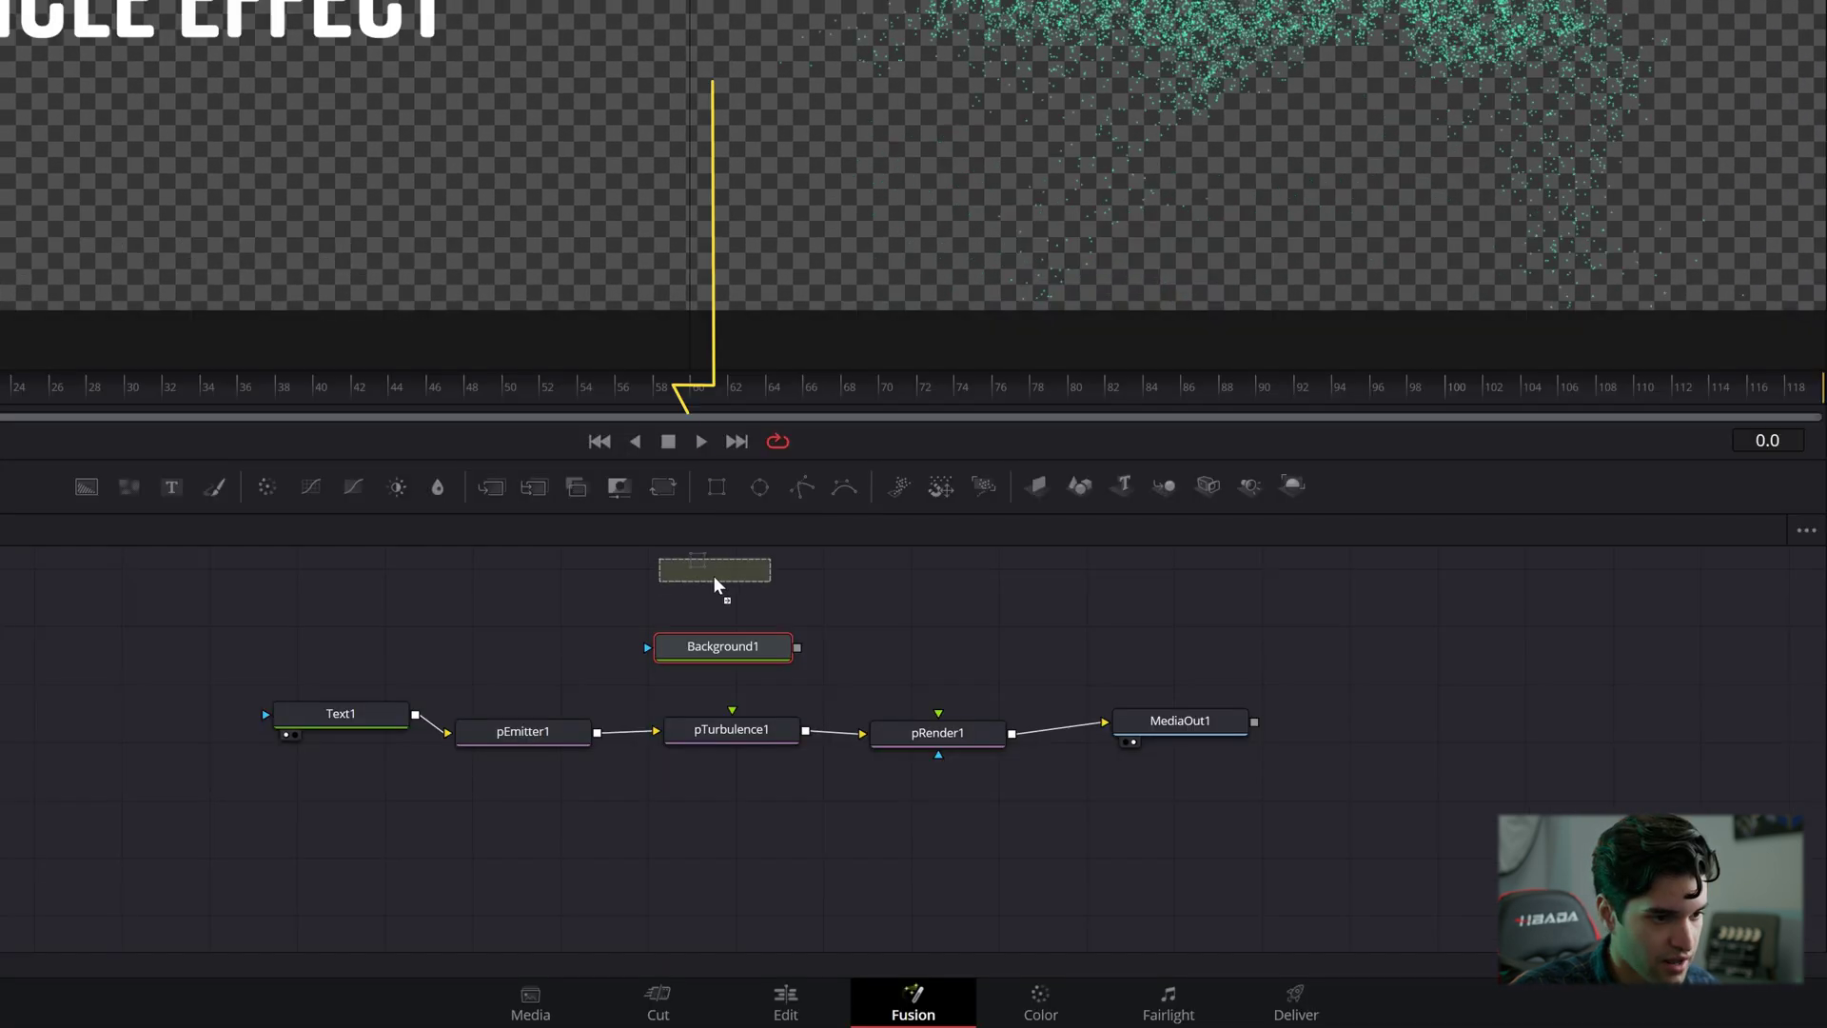
{"action": "left_click_drag", "start_coordinate": [762, 593], "coordinate": [718, 748]}
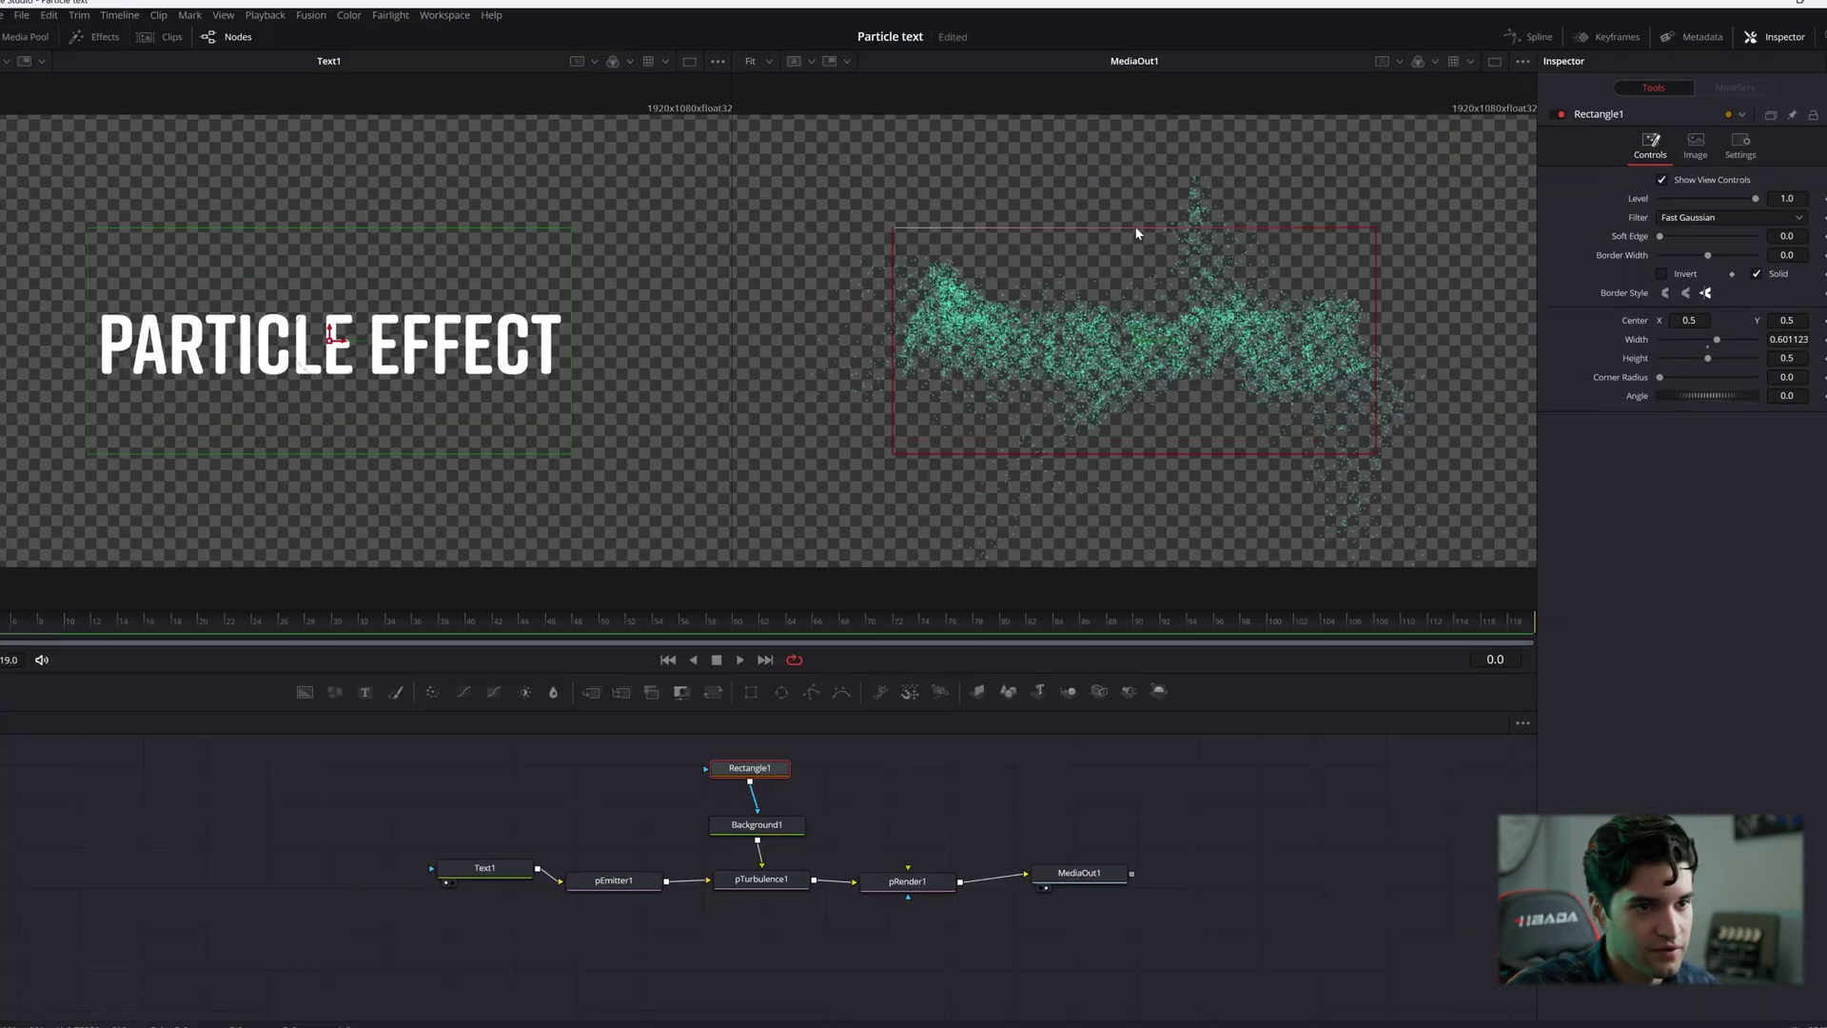
{"action": "left_click_drag", "start_coordinate": [1135, 228], "coordinate": [1137, 306]}
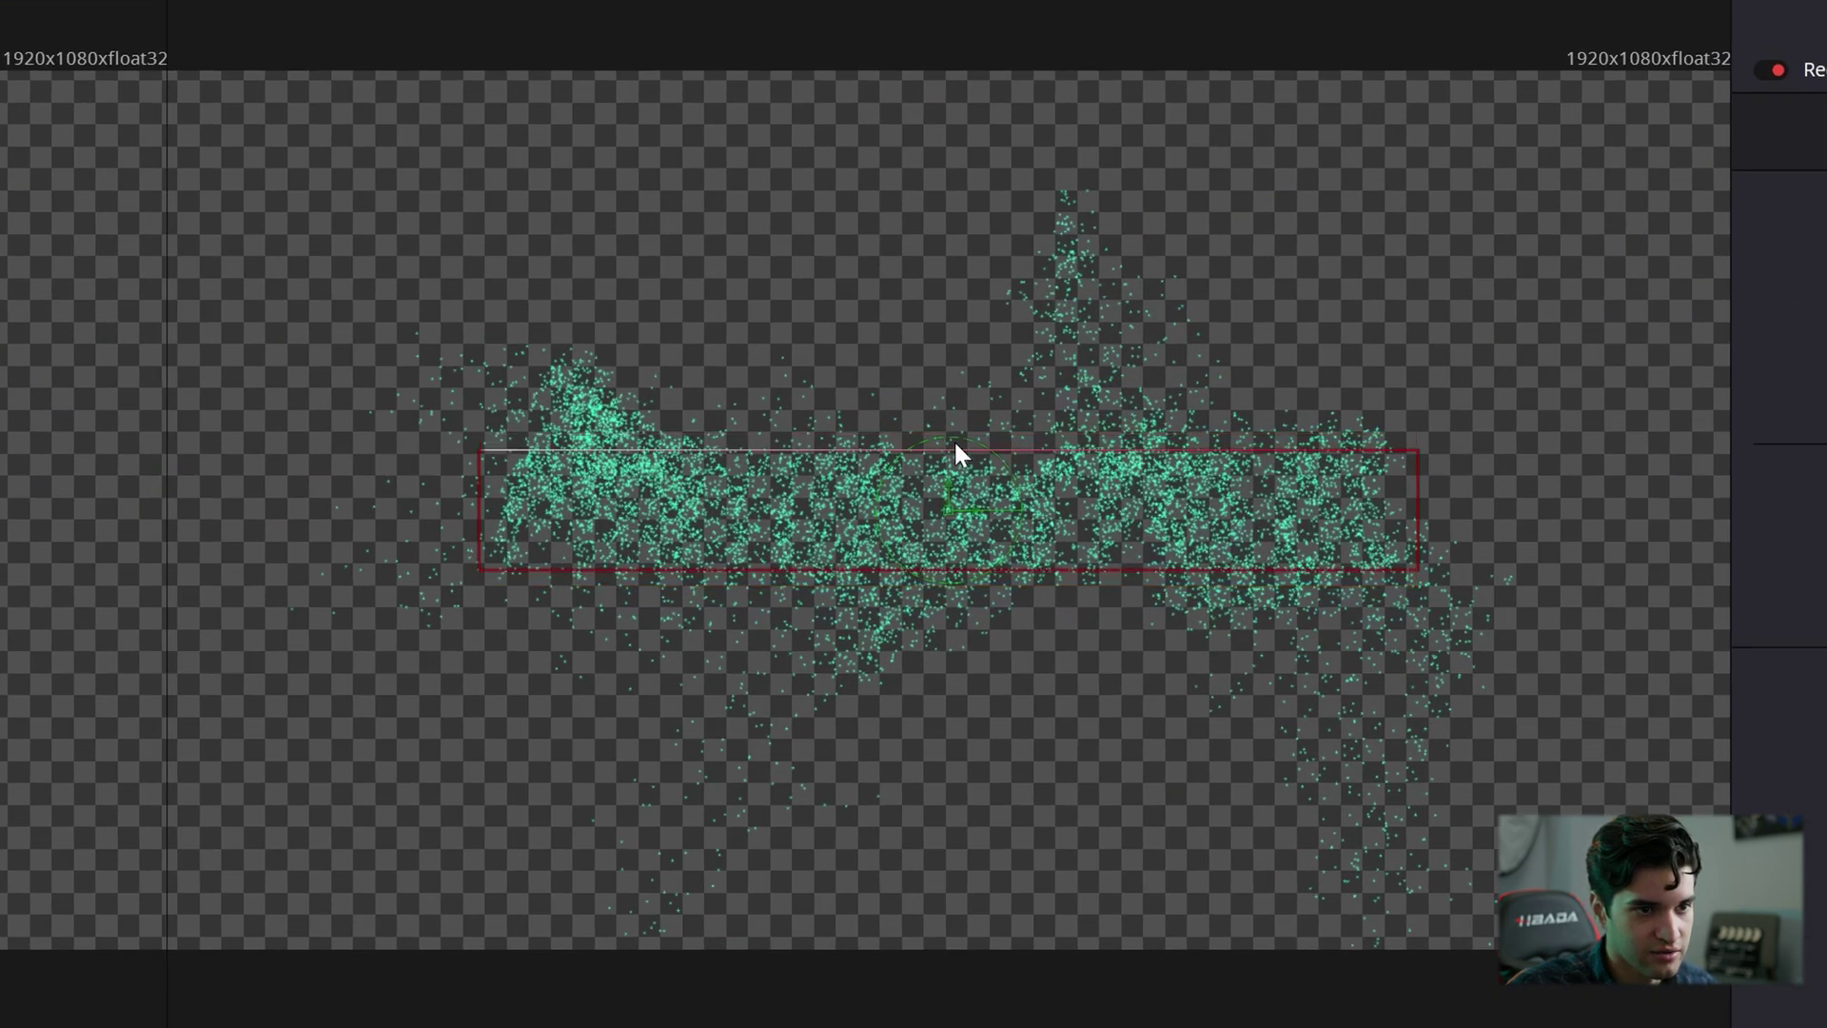
{"action": "left_click_drag", "start_coordinate": [955, 444], "coordinate": [955, 434]}
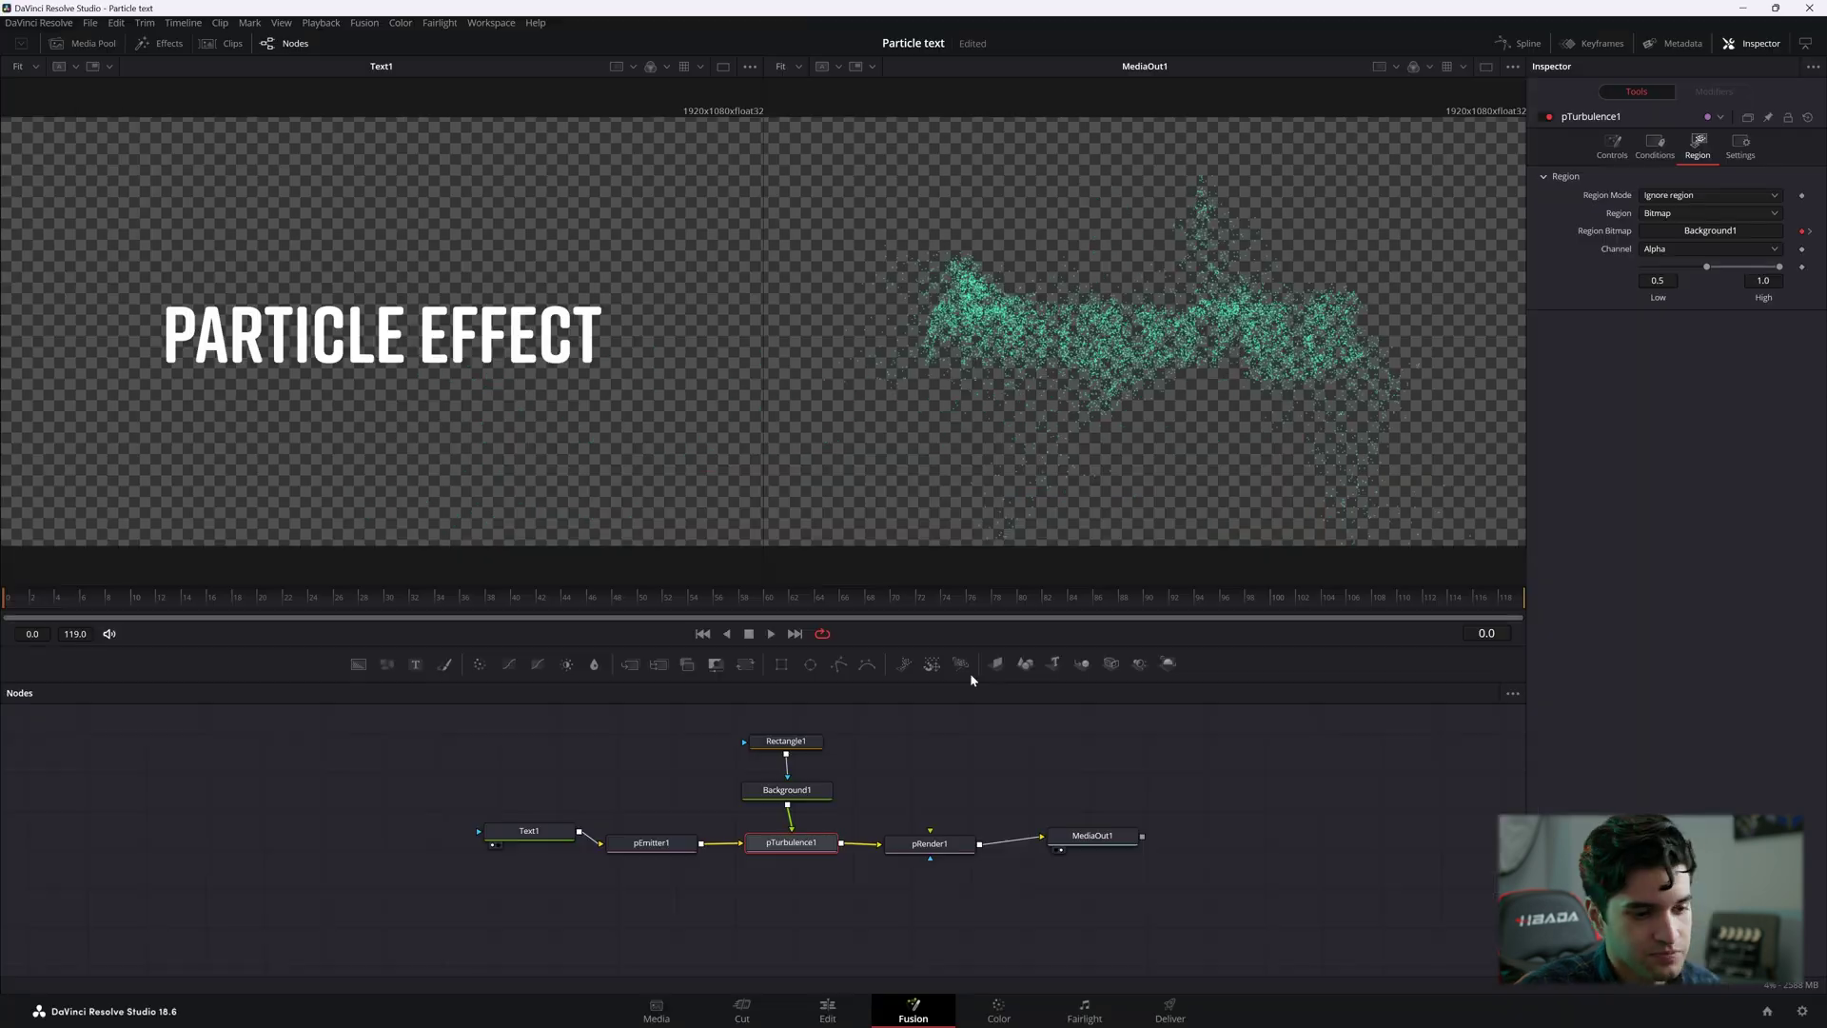
Set the Region Mode of pTurbulence1 to When not inside region.
{"action": "left_click", "coordinate": [794, 844]}
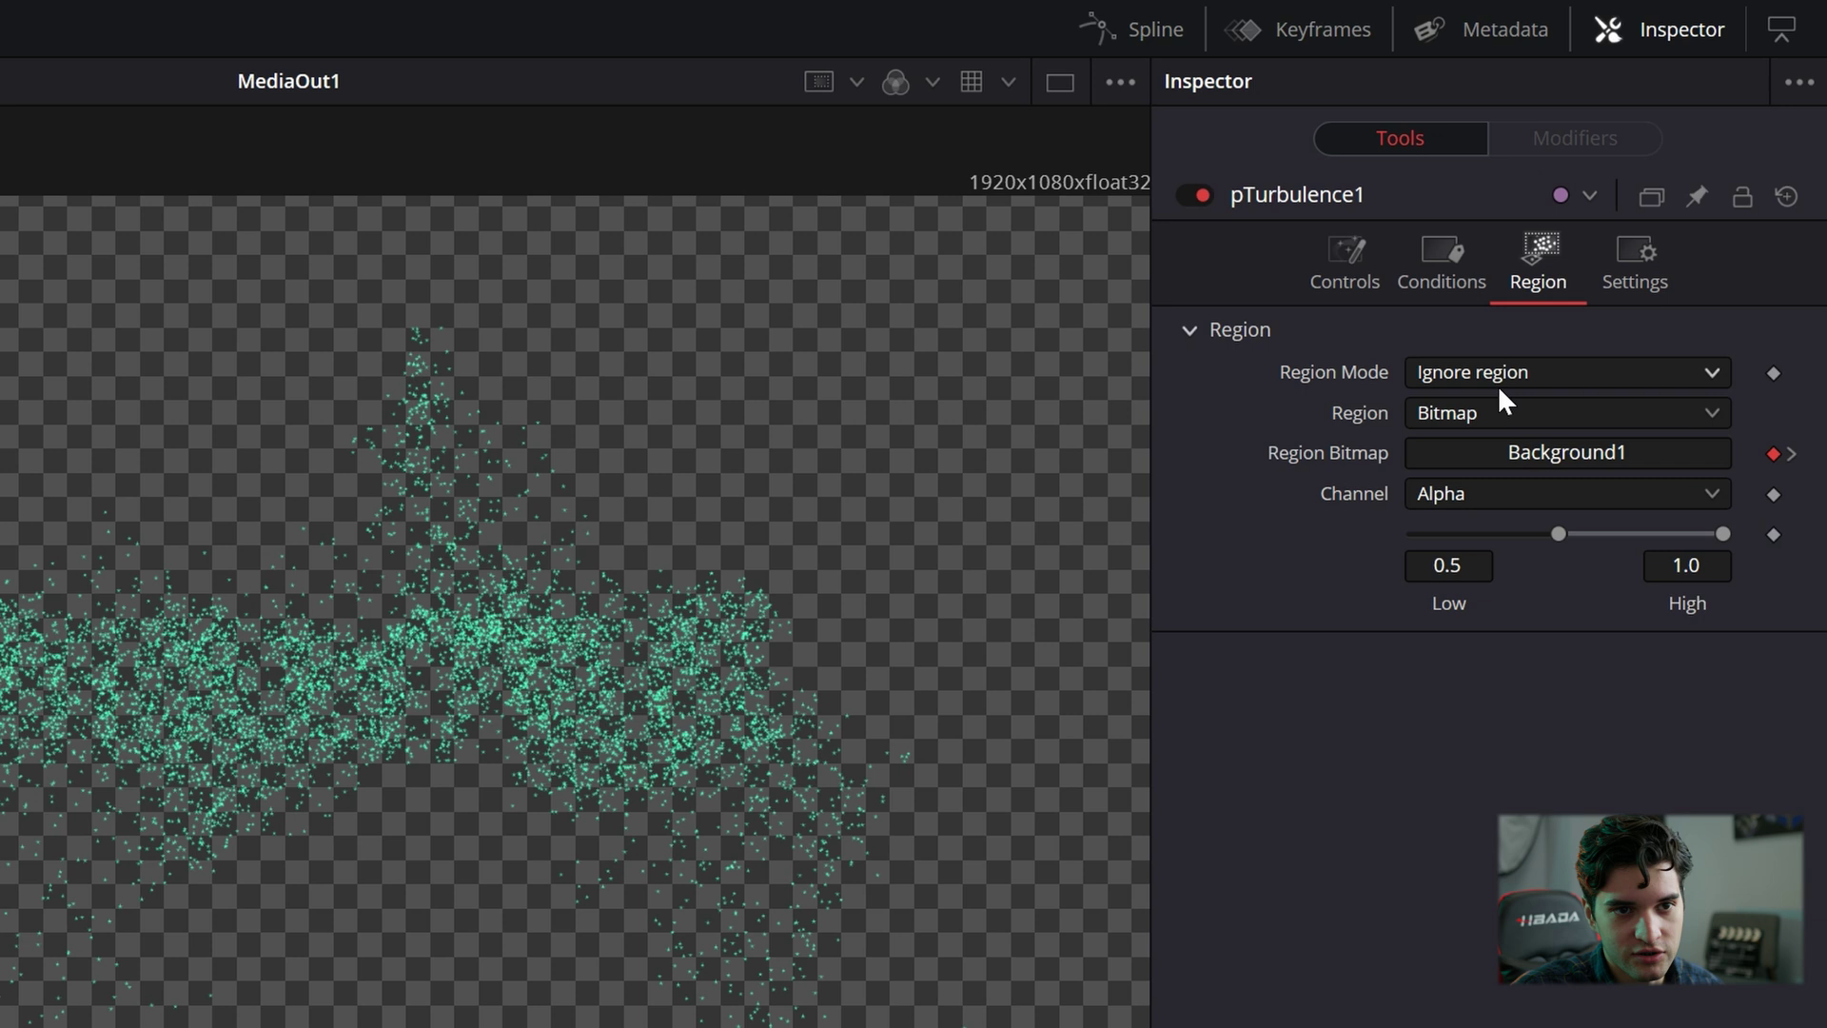
{"action": "left_click", "coordinate": [1509, 376]}
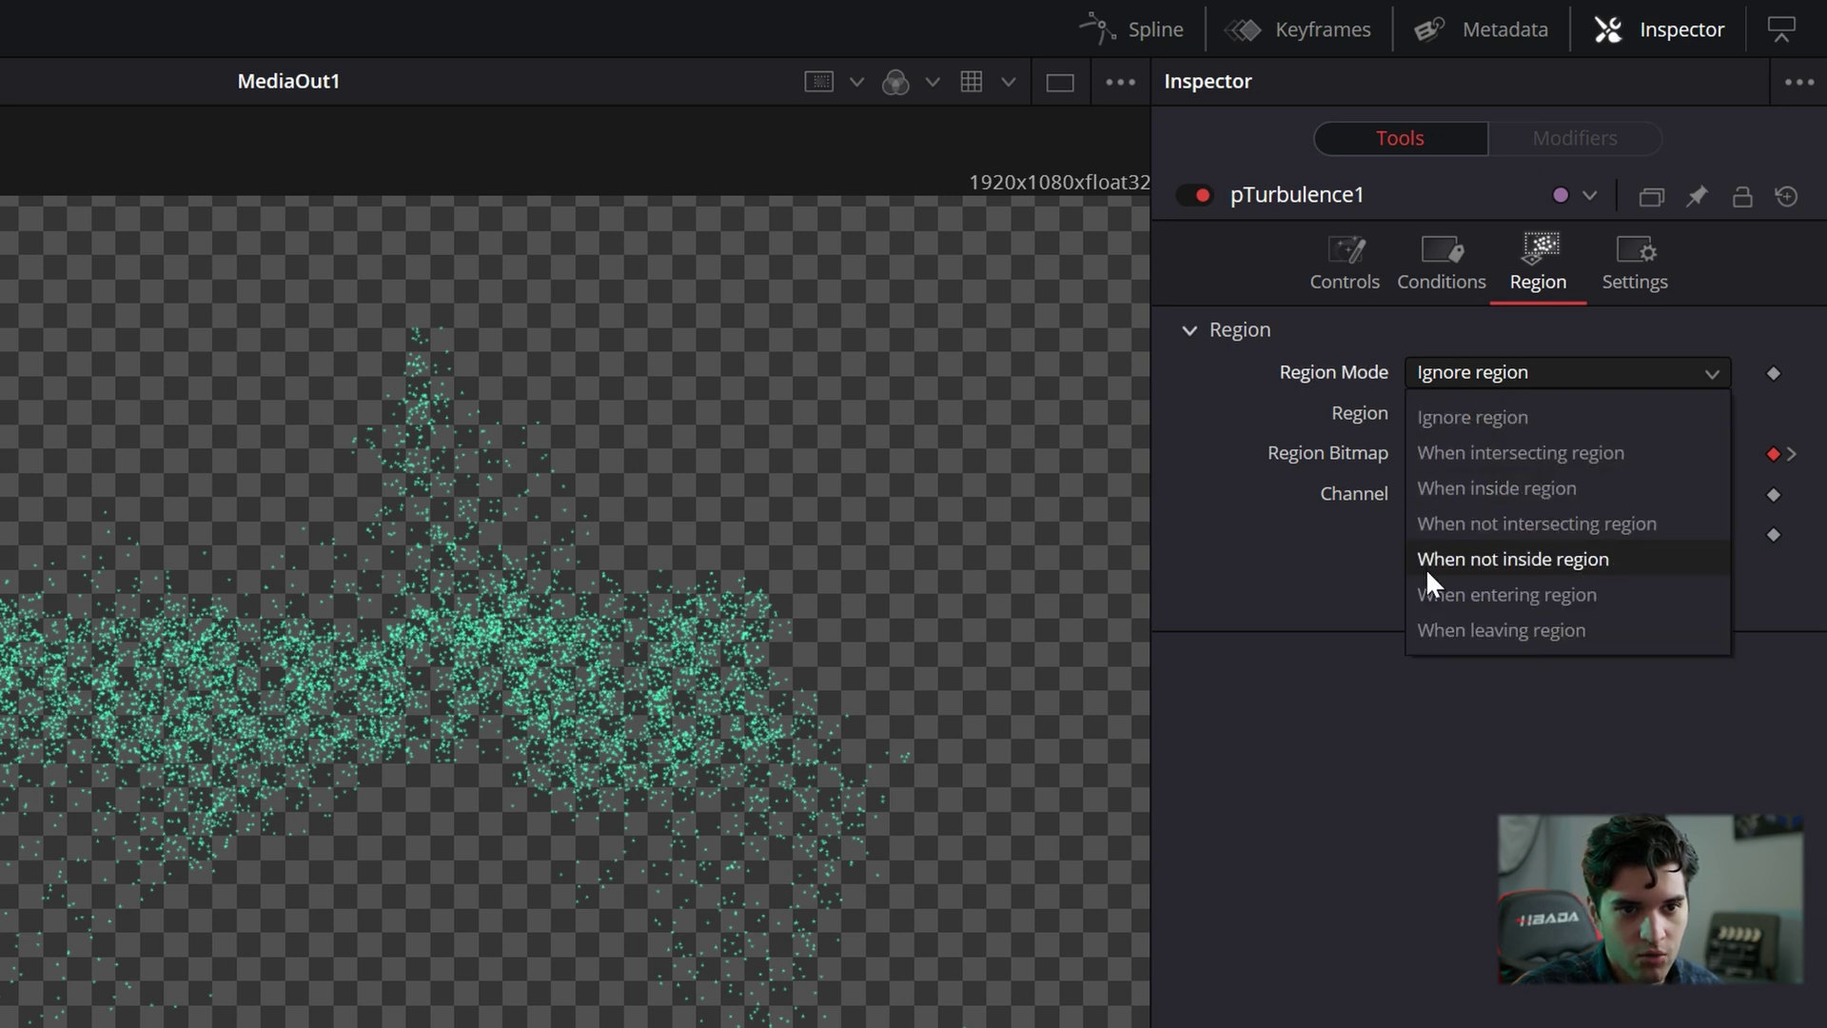
{"action": "left_click", "coordinate": [1567, 563]}
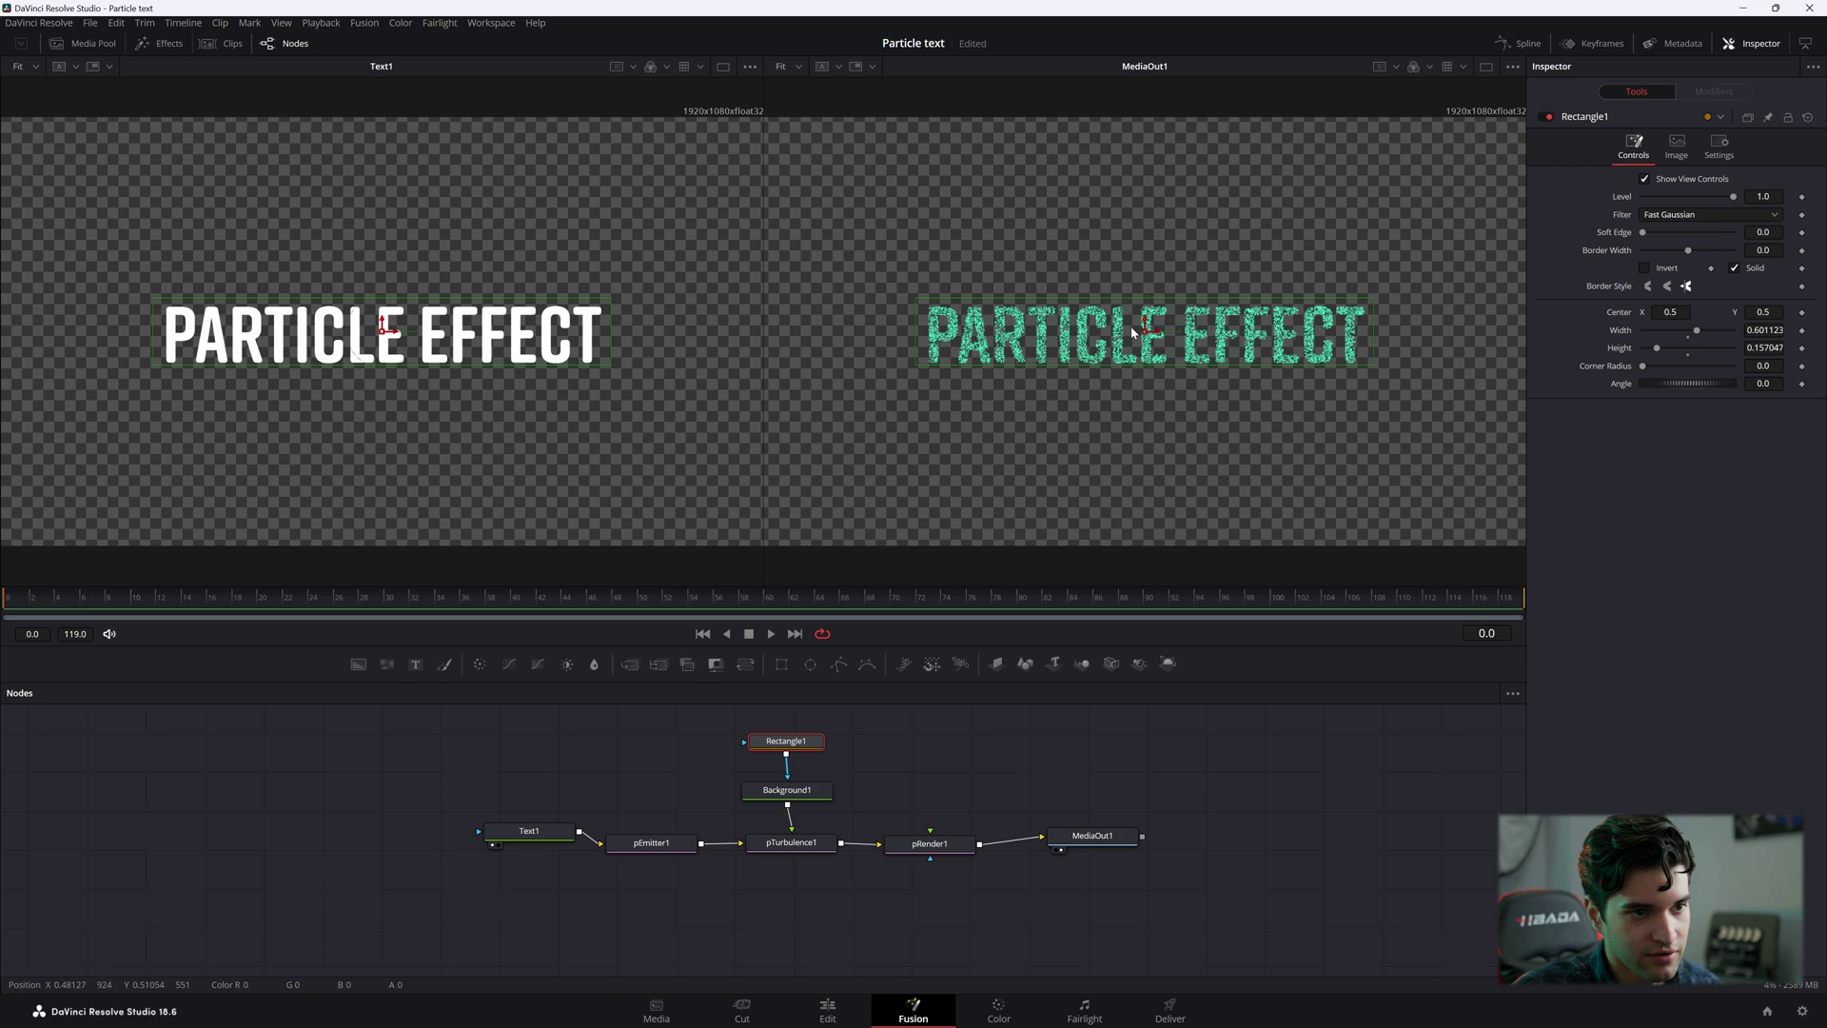
Fit Rectangle1 tightly to the title, about 0.55 wide and 0.12 high, with Soft Edge 0.0011 and Border Width -0.0047.
{"action": "left_click_drag", "start_coordinate": [1146, 329], "coordinate": [1147, 334]}
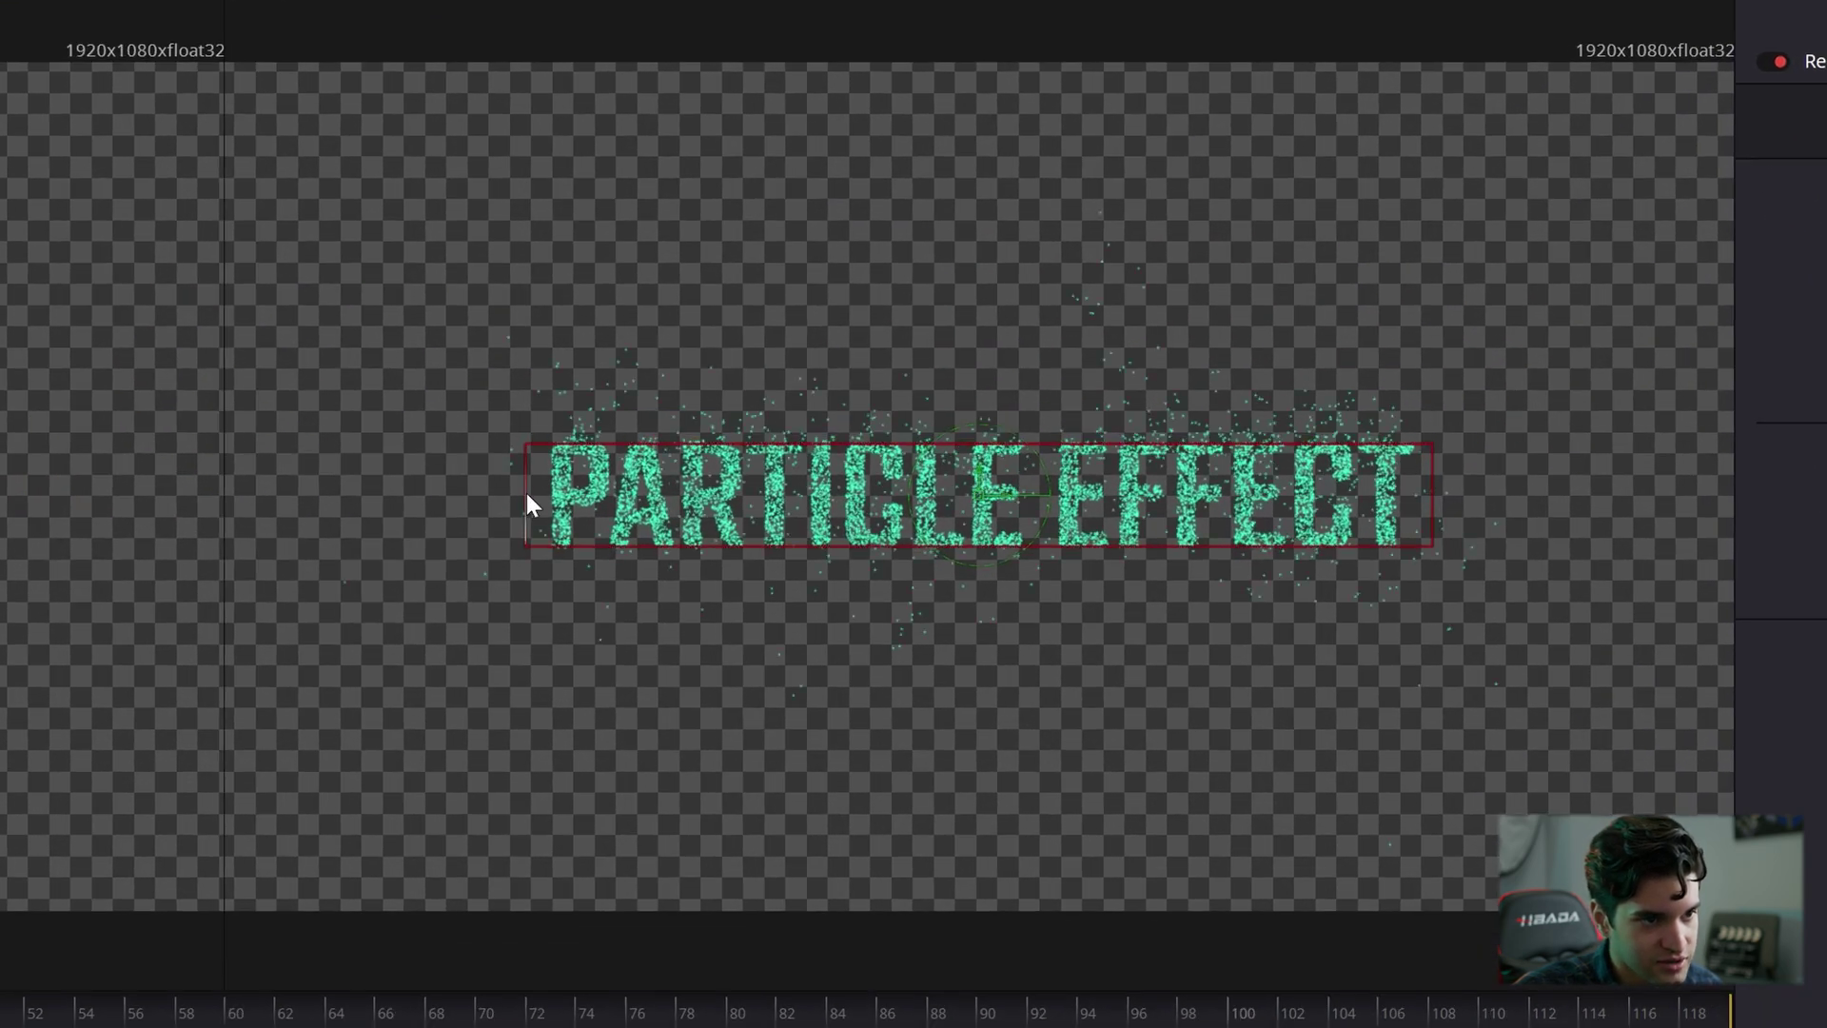
{"action": "left_click_drag", "start_coordinate": [527, 493], "coordinate": [557, 493]}
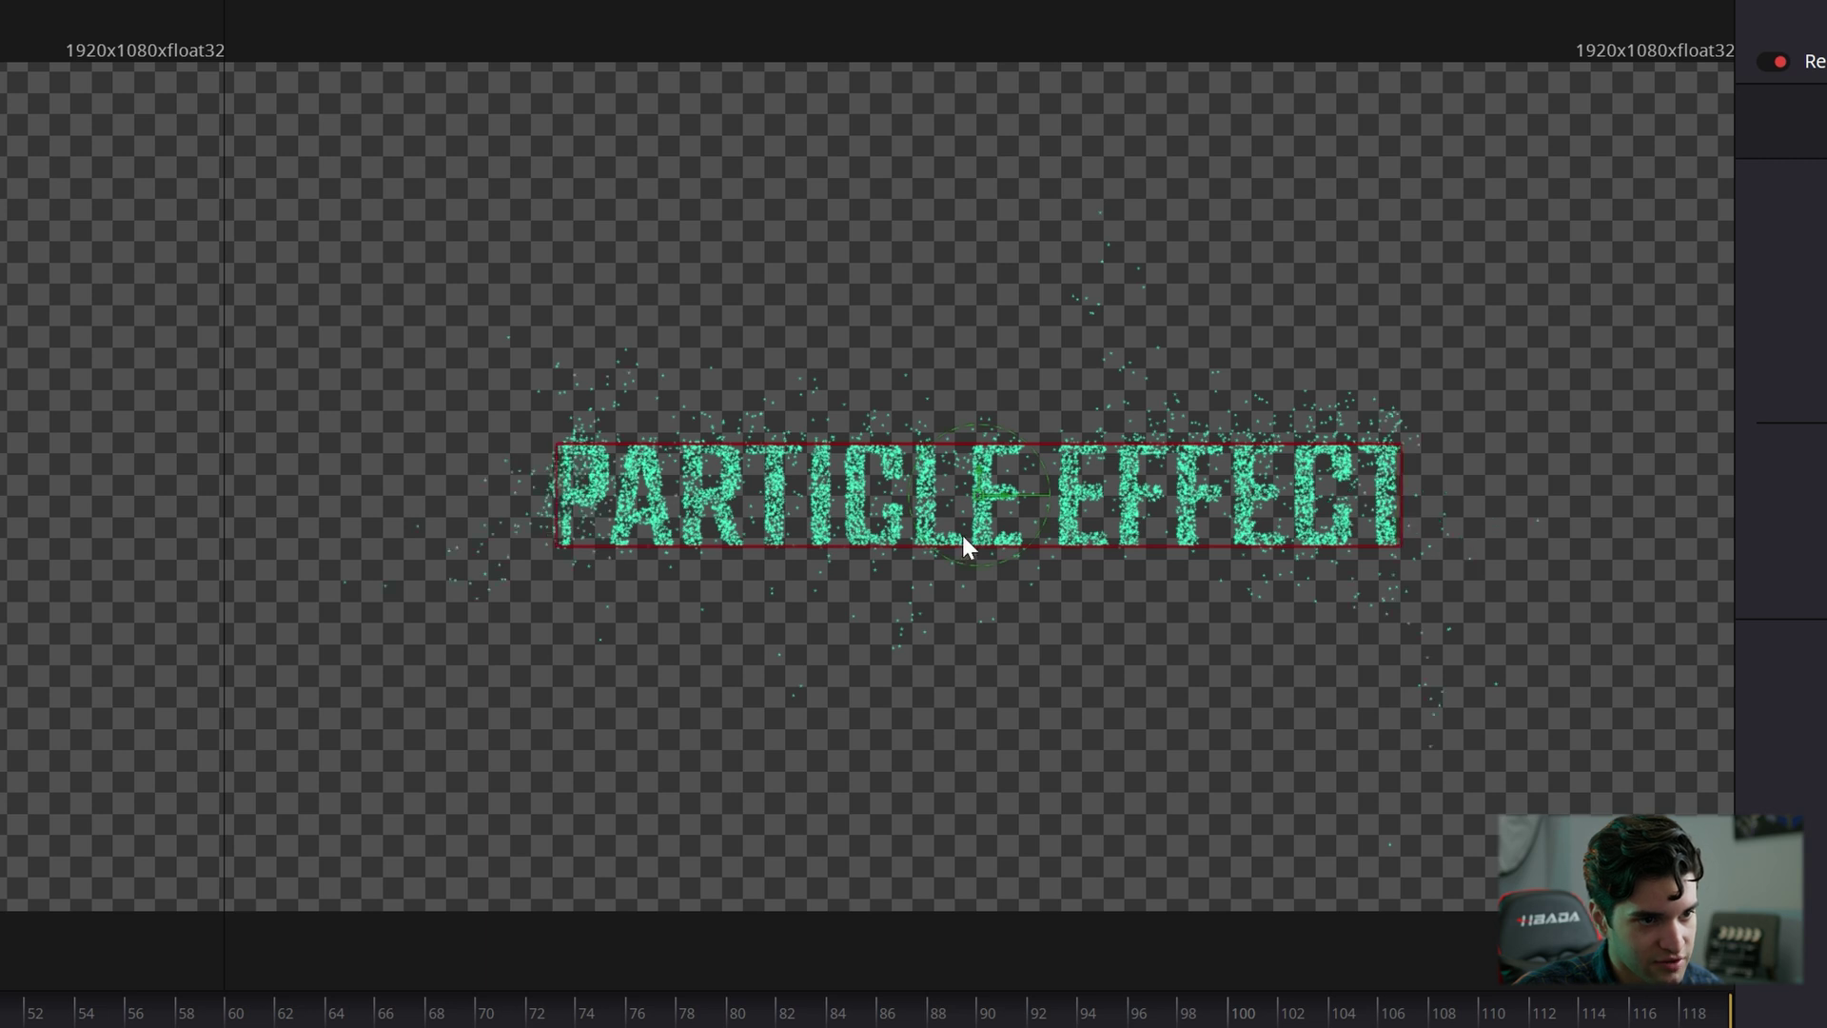
{"action": "left_click_drag", "start_coordinate": [1397, 490], "coordinate": [1390, 493]}
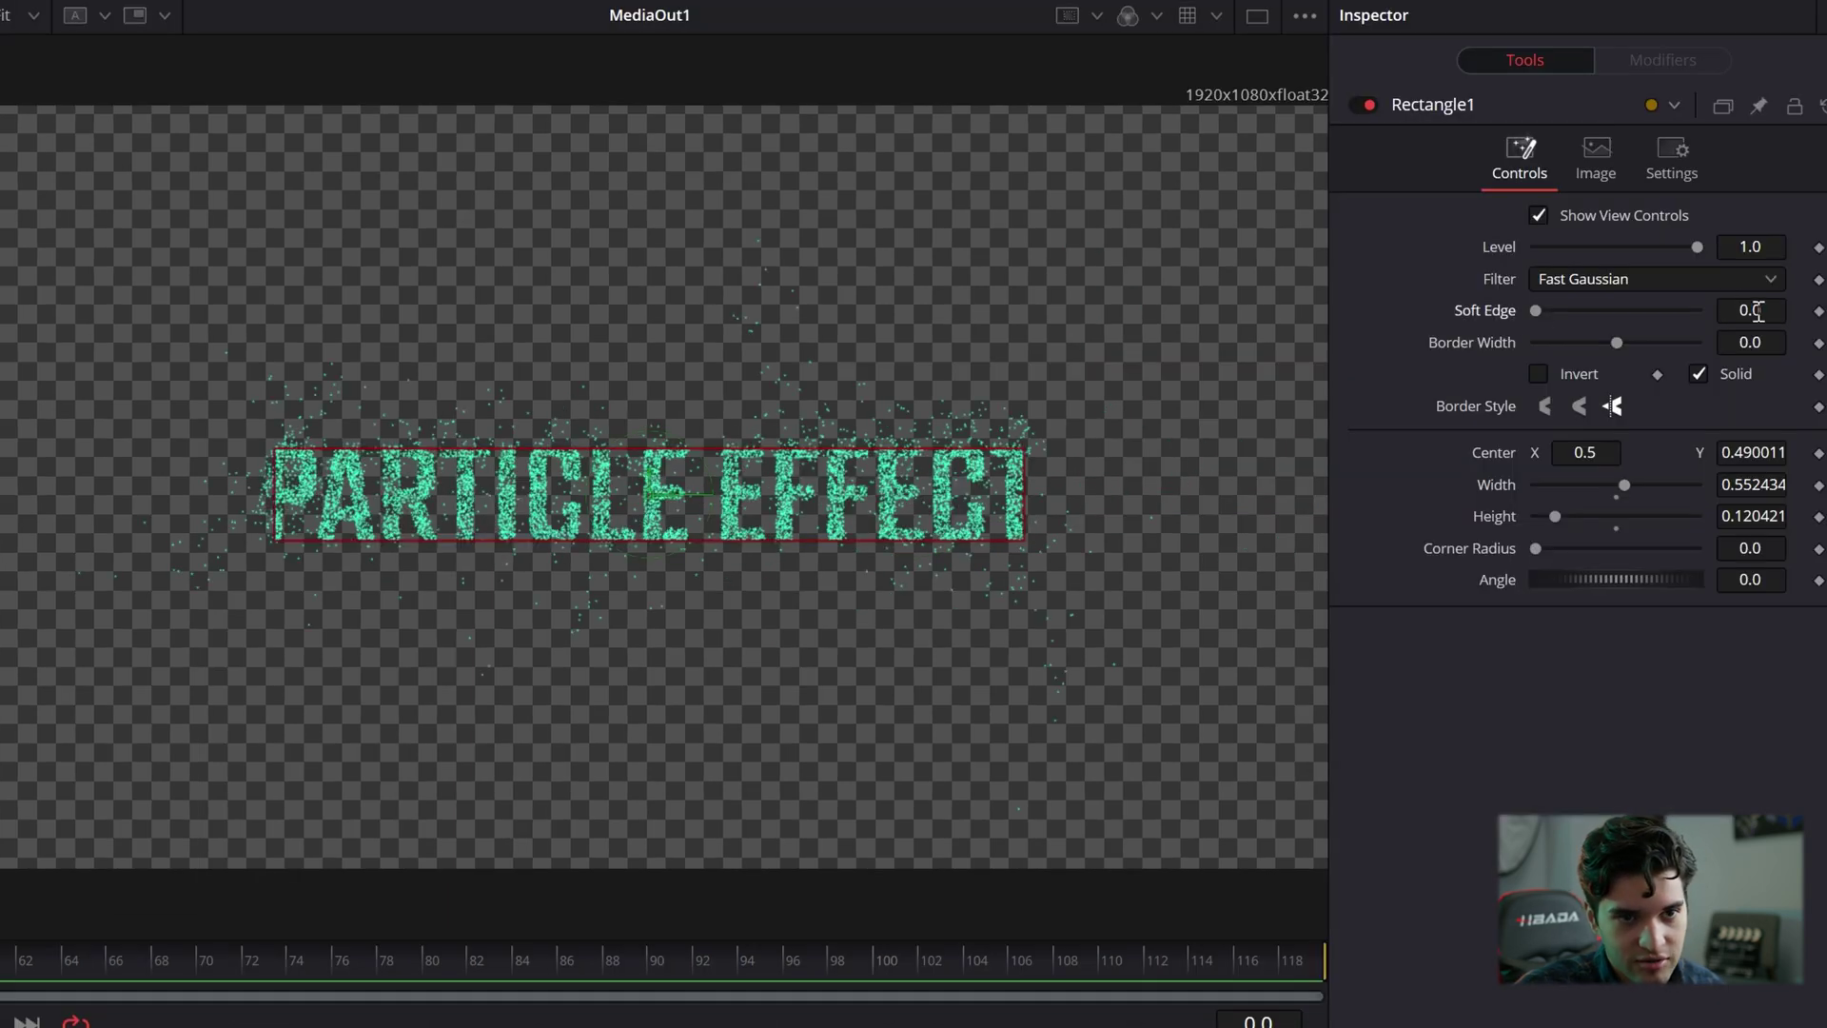
{"action": "left_click_drag", "start_coordinate": [1752, 311], "coordinate": [1765, 348]}
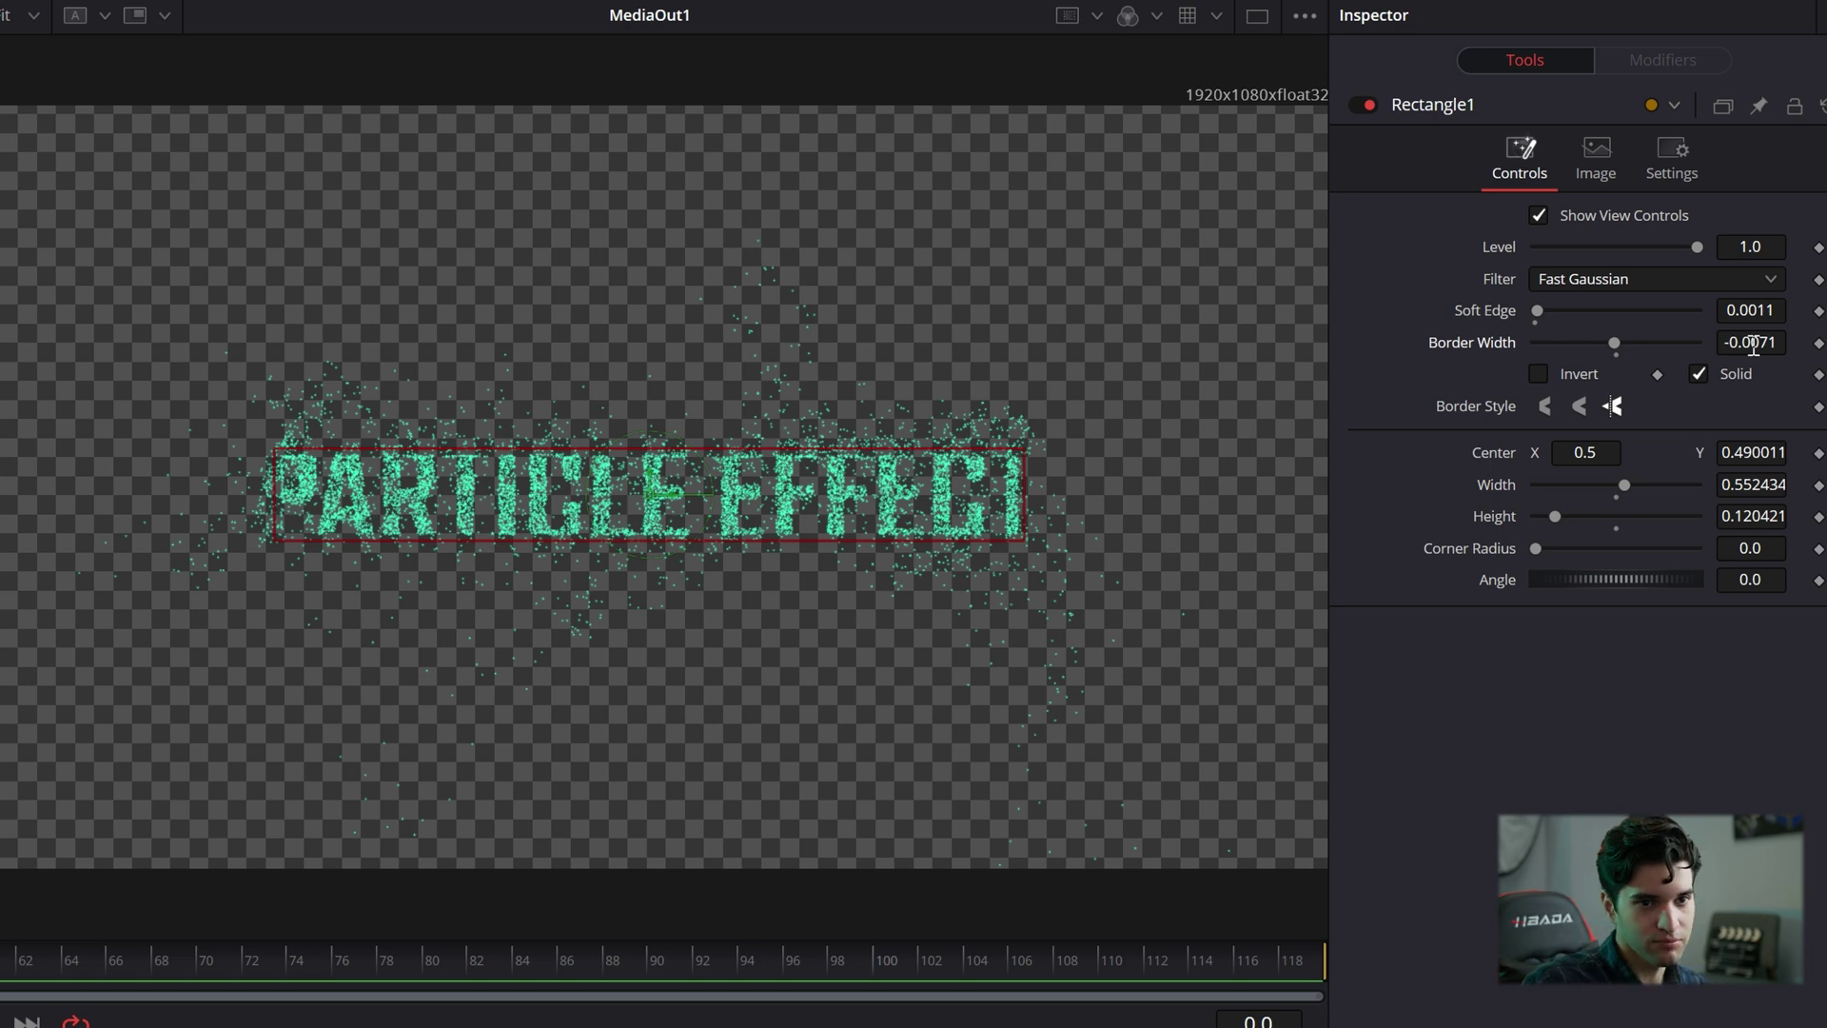
{"action": "left_click_drag", "start_coordinate": [1753, 345], "coordinate": [1748, 344]}
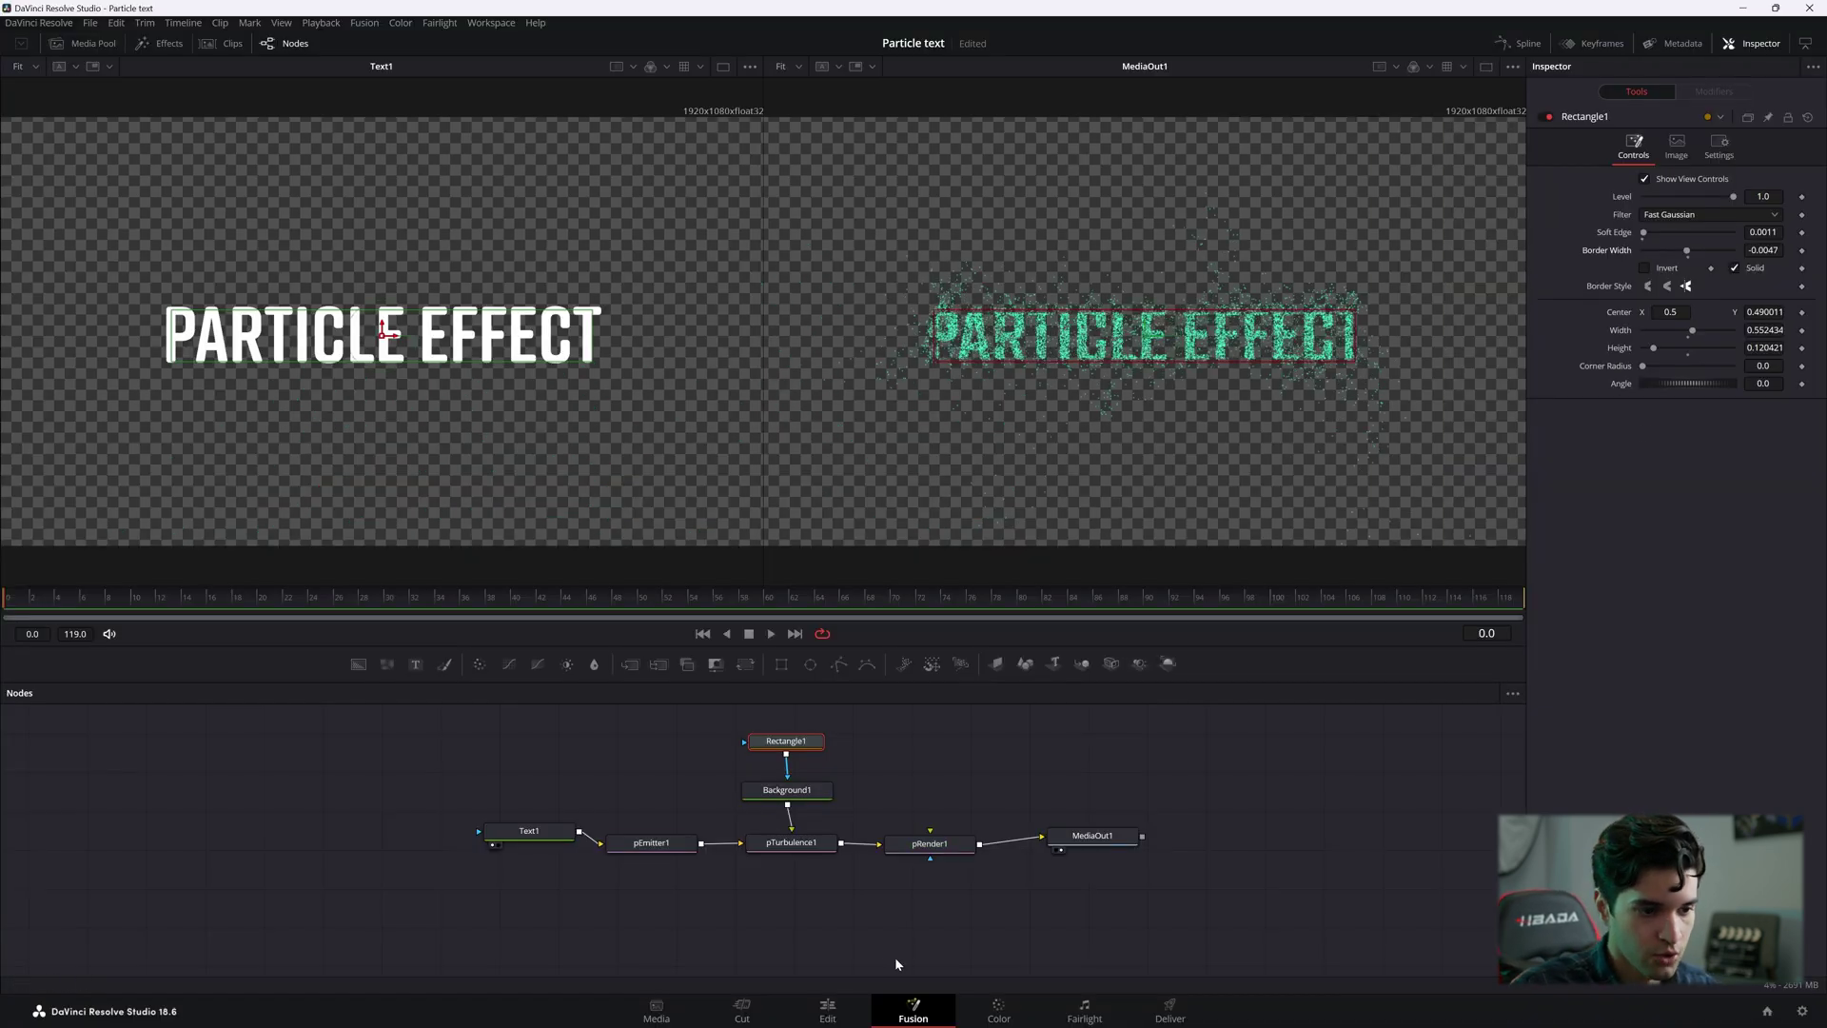
Shift the text and particle nodes away from MediaOut1 to open a wide gap between pRender1 and MediaOut1.
{"action": "left_click_drag", "start_coordinate": [979, 916], "coordinate": [603, 720]}
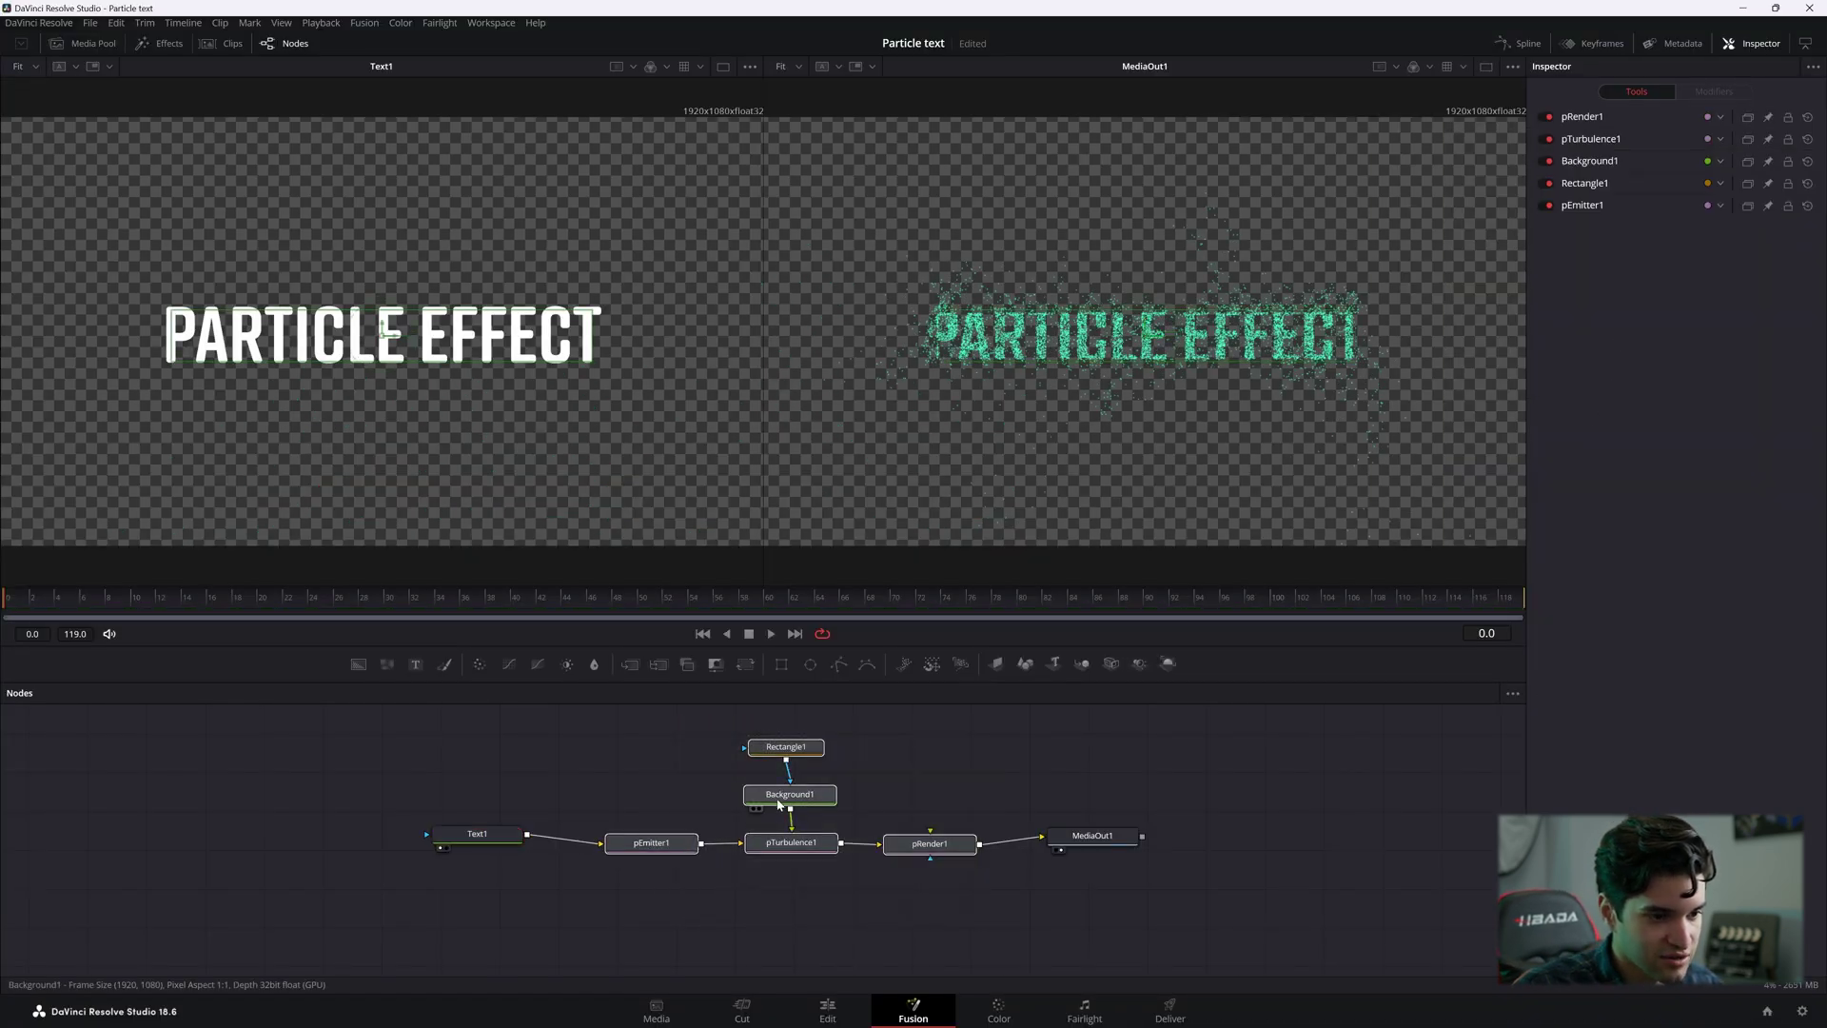
{"action": "left_click_drag", "start_coordinate": [619, 842], "coordinate": [403, 837]}
{"action": "left_click_drag", "start_coordinate": [844, 918], "coordinate": [592, 732]}
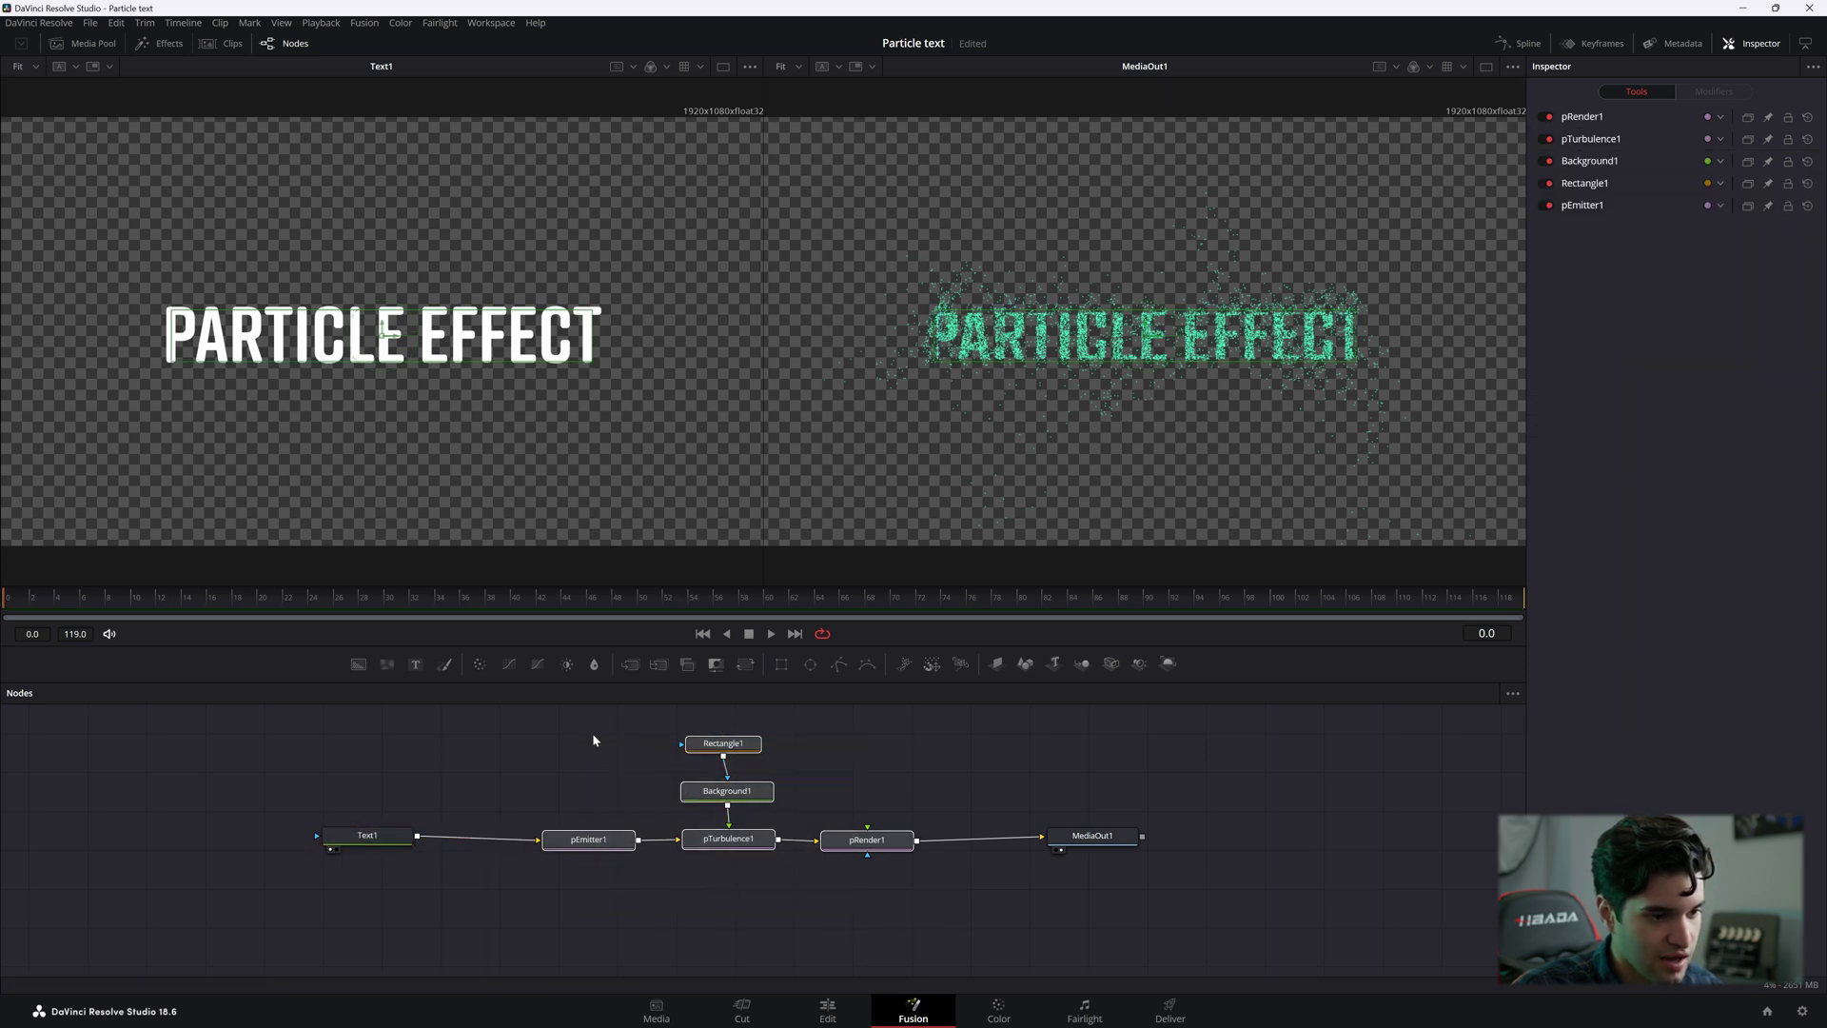
{"action": "left_click_drag", "start_coordinate": [745, 799], "coordinate": [650, 796]}
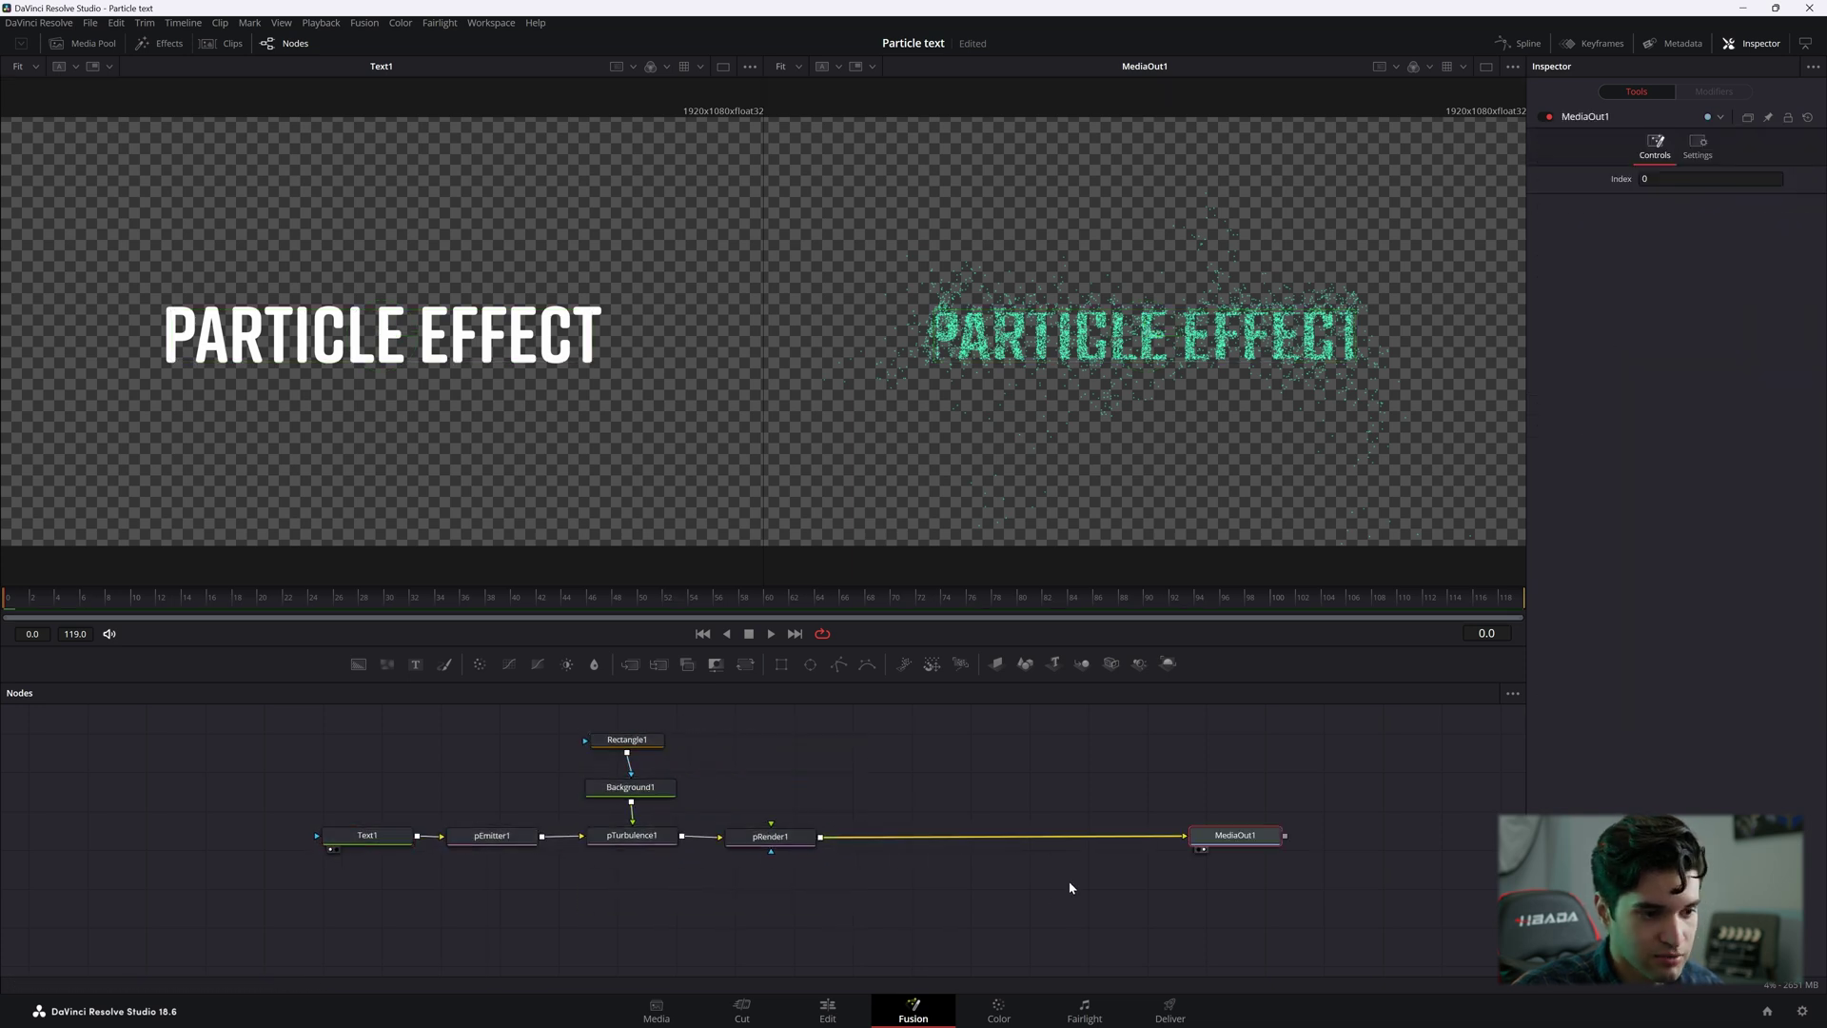
{"action": "left_click", "coordinate": [1067, 882]}
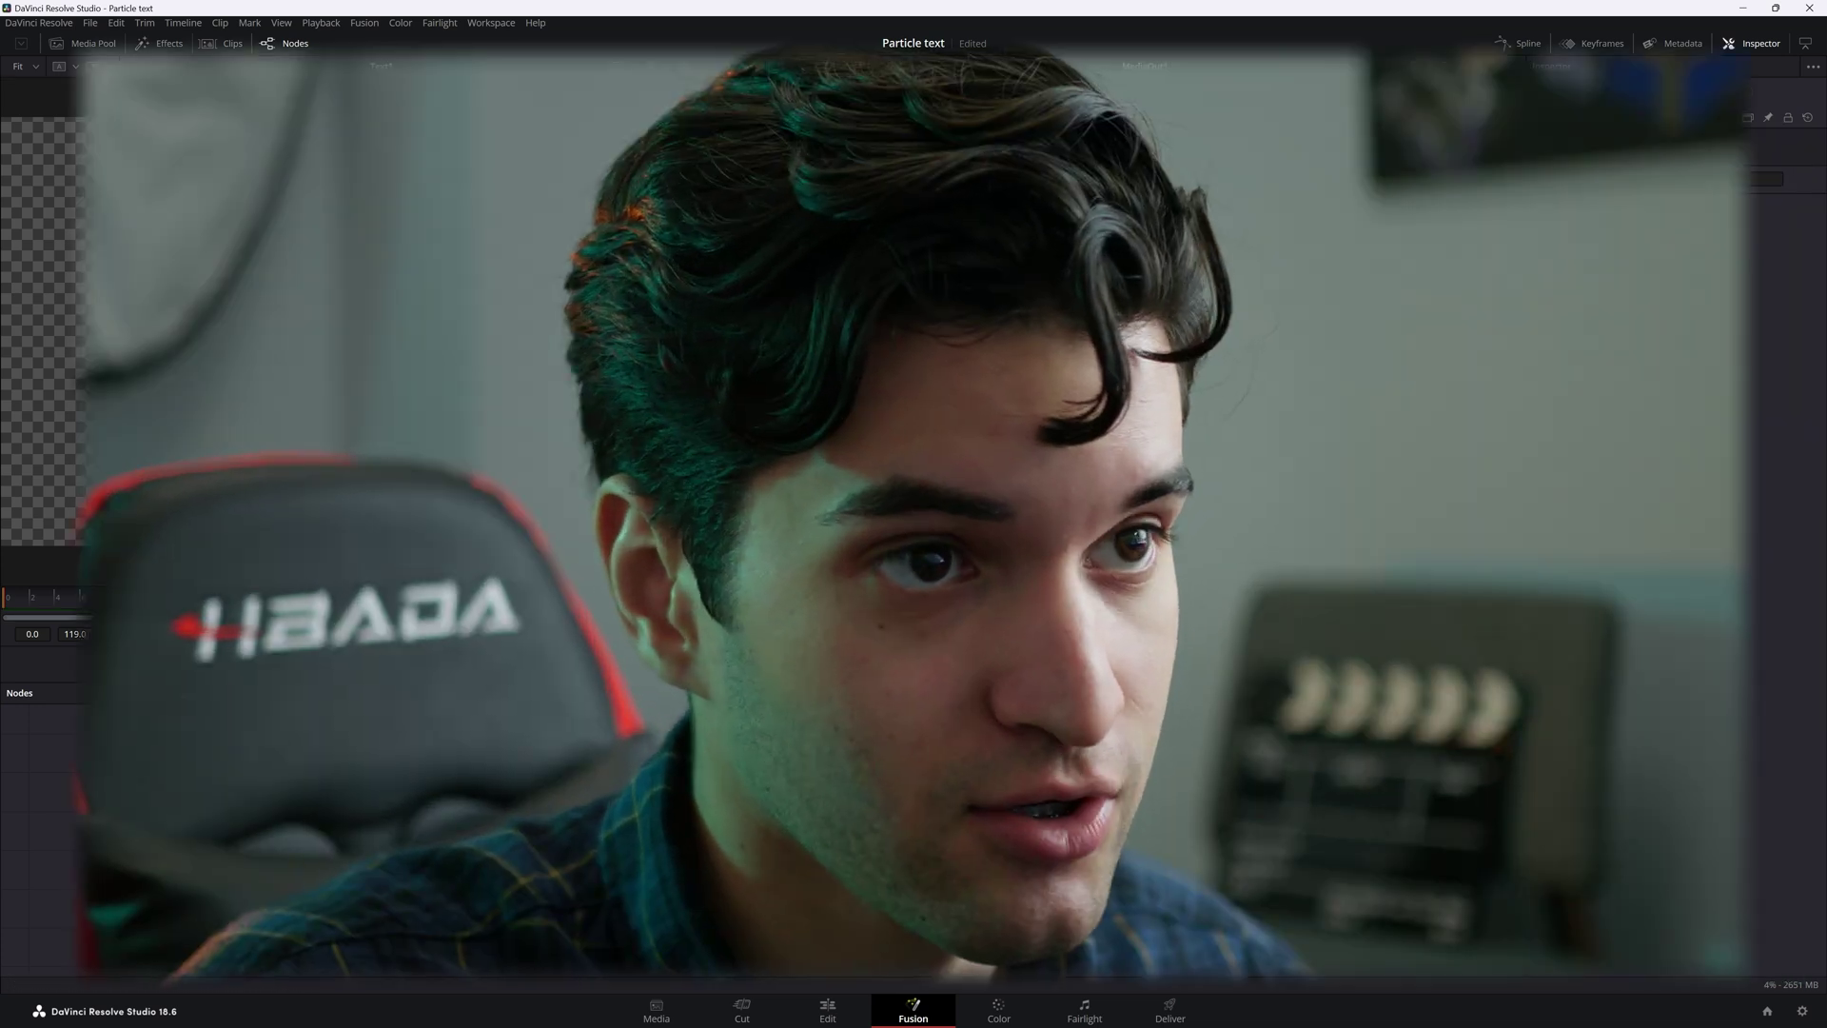
Add a FastNoise node merged over the pRender1 output and place it above Merge1 in the gap before MediaOut1.
{"action": "left_click", "coordinate": [767, 838]}
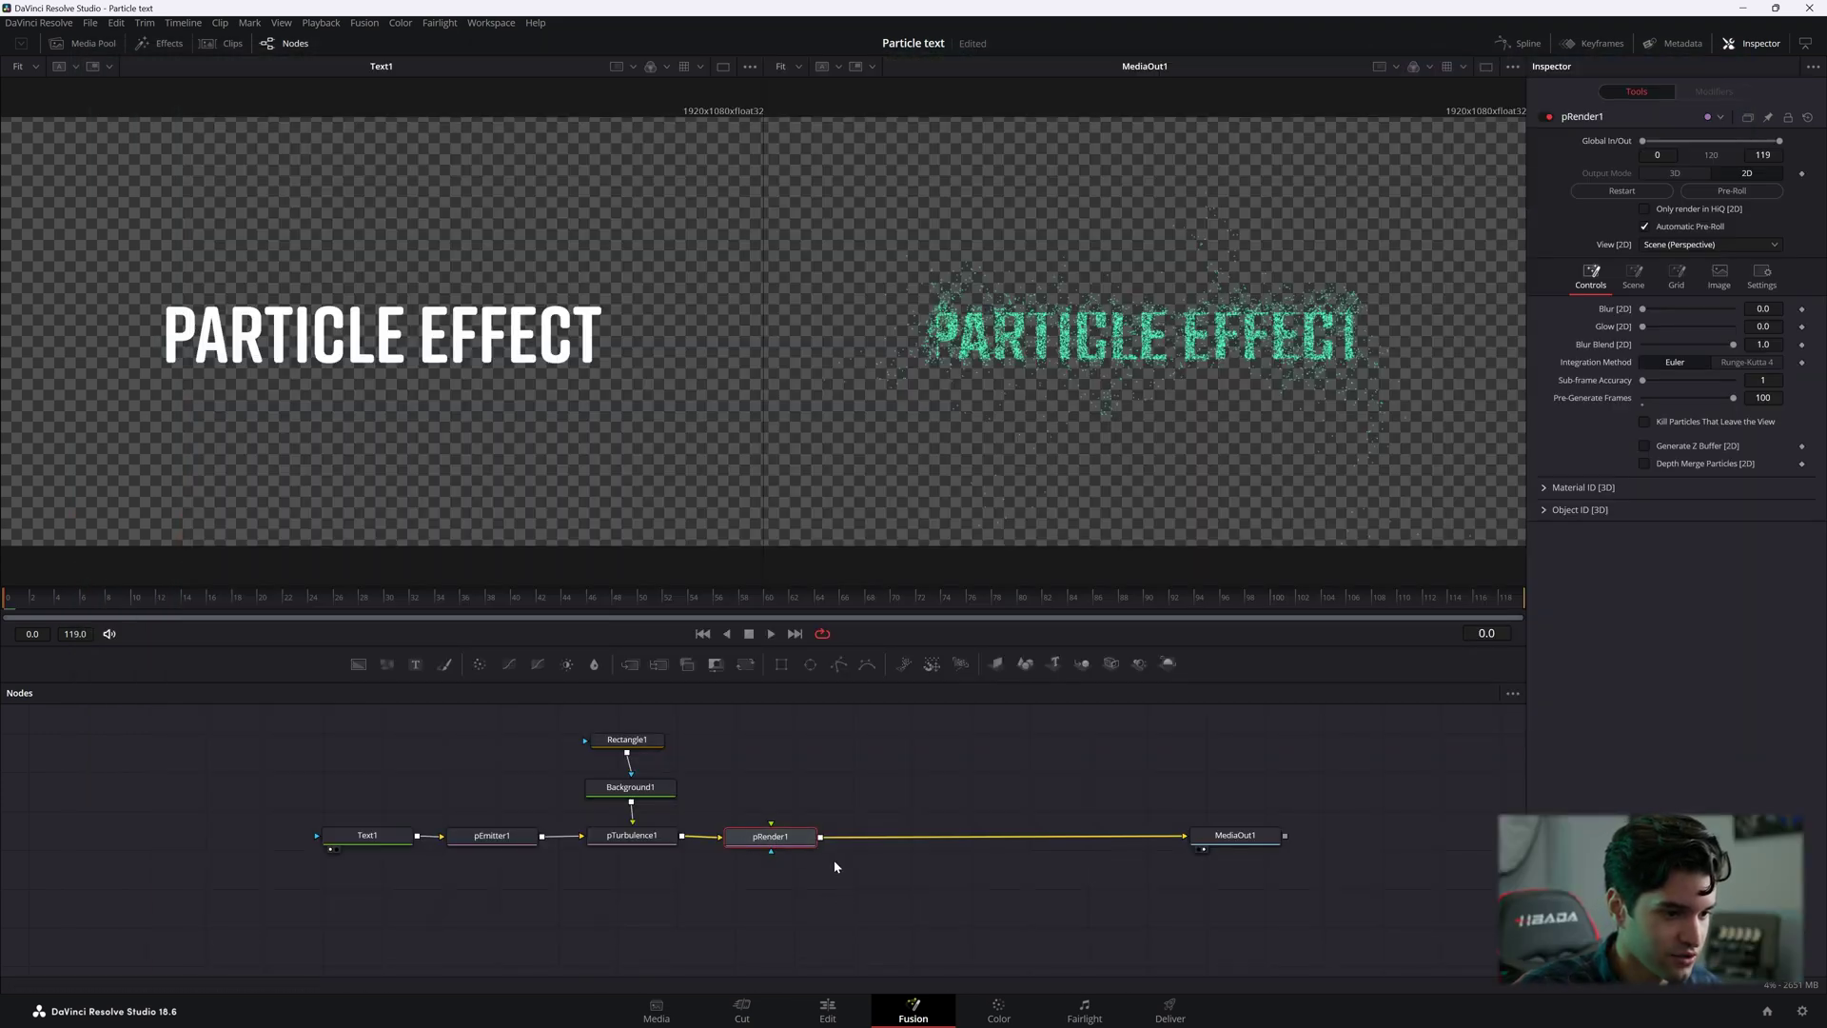
{"action": "key", "text": "shift+space"}
{"action": "type", "text": "ptur"}
{"action": "key", "text": "BackSpace"}
{"action": "key", "text": "BackSpace"}
{"action": "key", "text": "BackSpace"}
{"action": "key", "text": "BackSpace"}
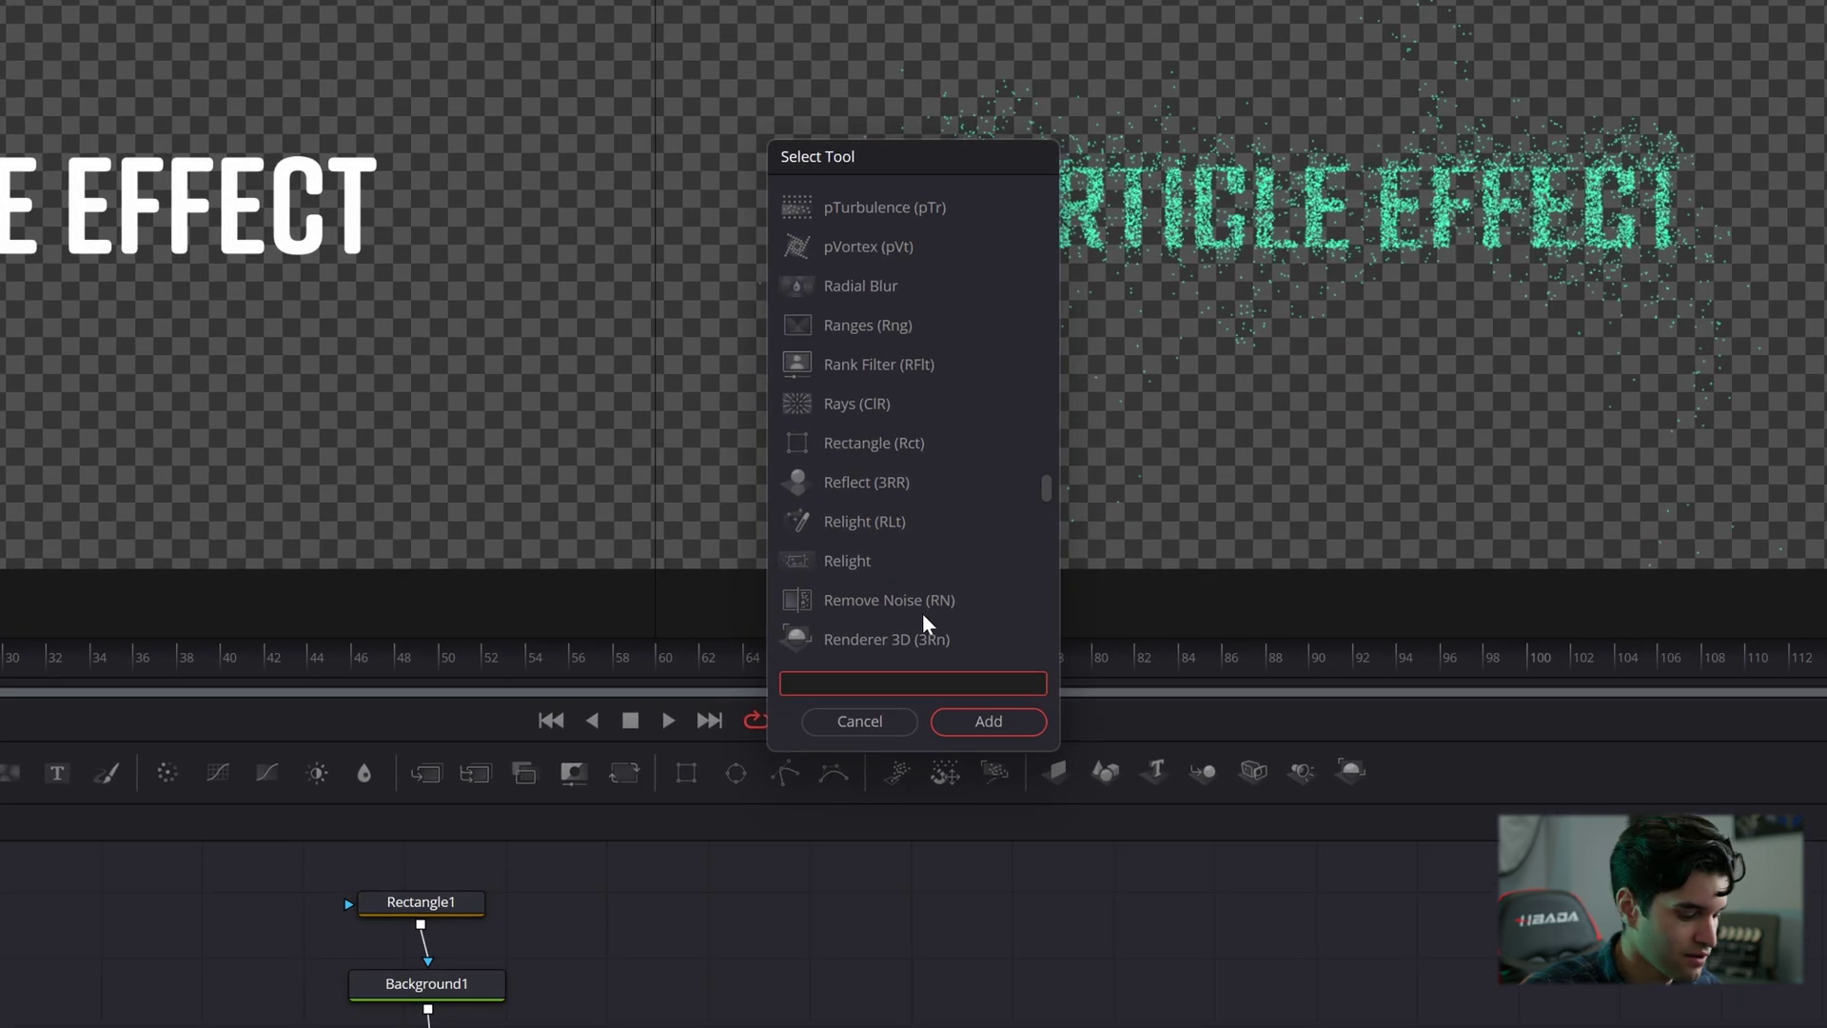
{"action": "type", "text": "fast"}
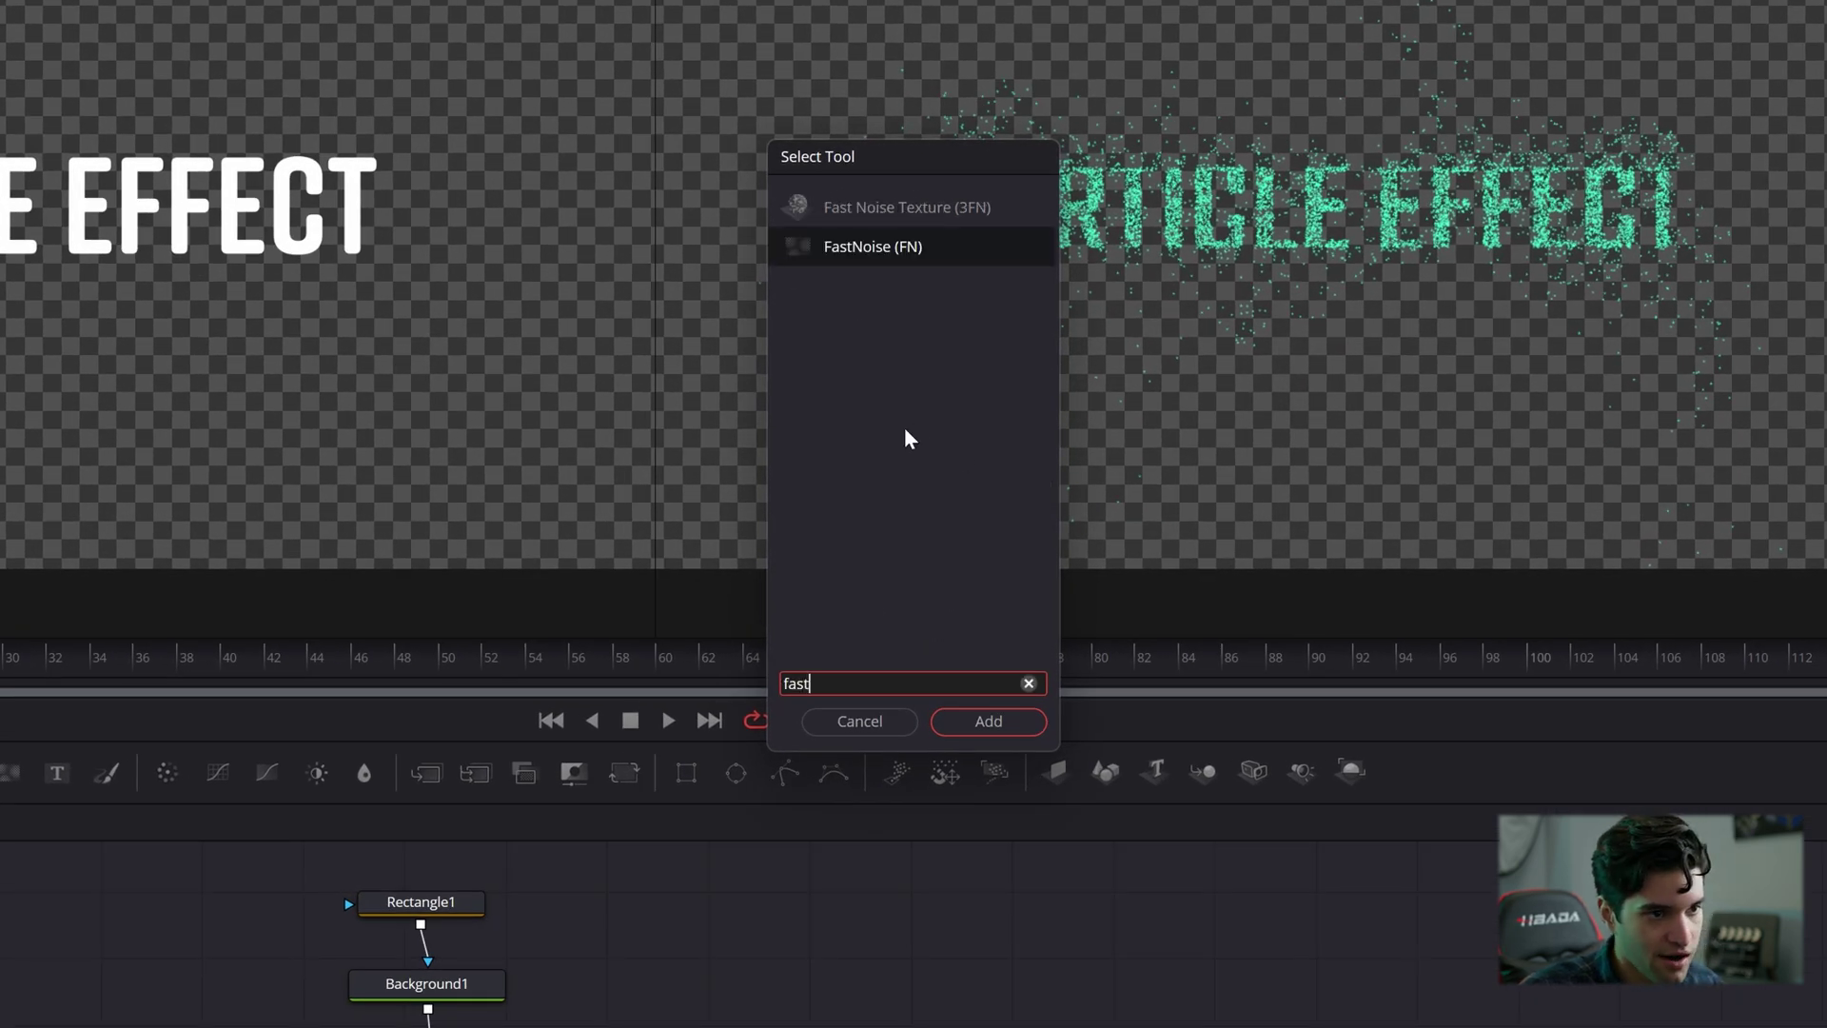
{"action": "left_click", "coordinate": [961, 728]}
{"action": "left_click_drag", "start_coordinate": [861, 876], "coordinate": [941, 840]}
{"action": "left_click_drag", "start_coordinate": [778, 876], "coordinate": [987, 738]}
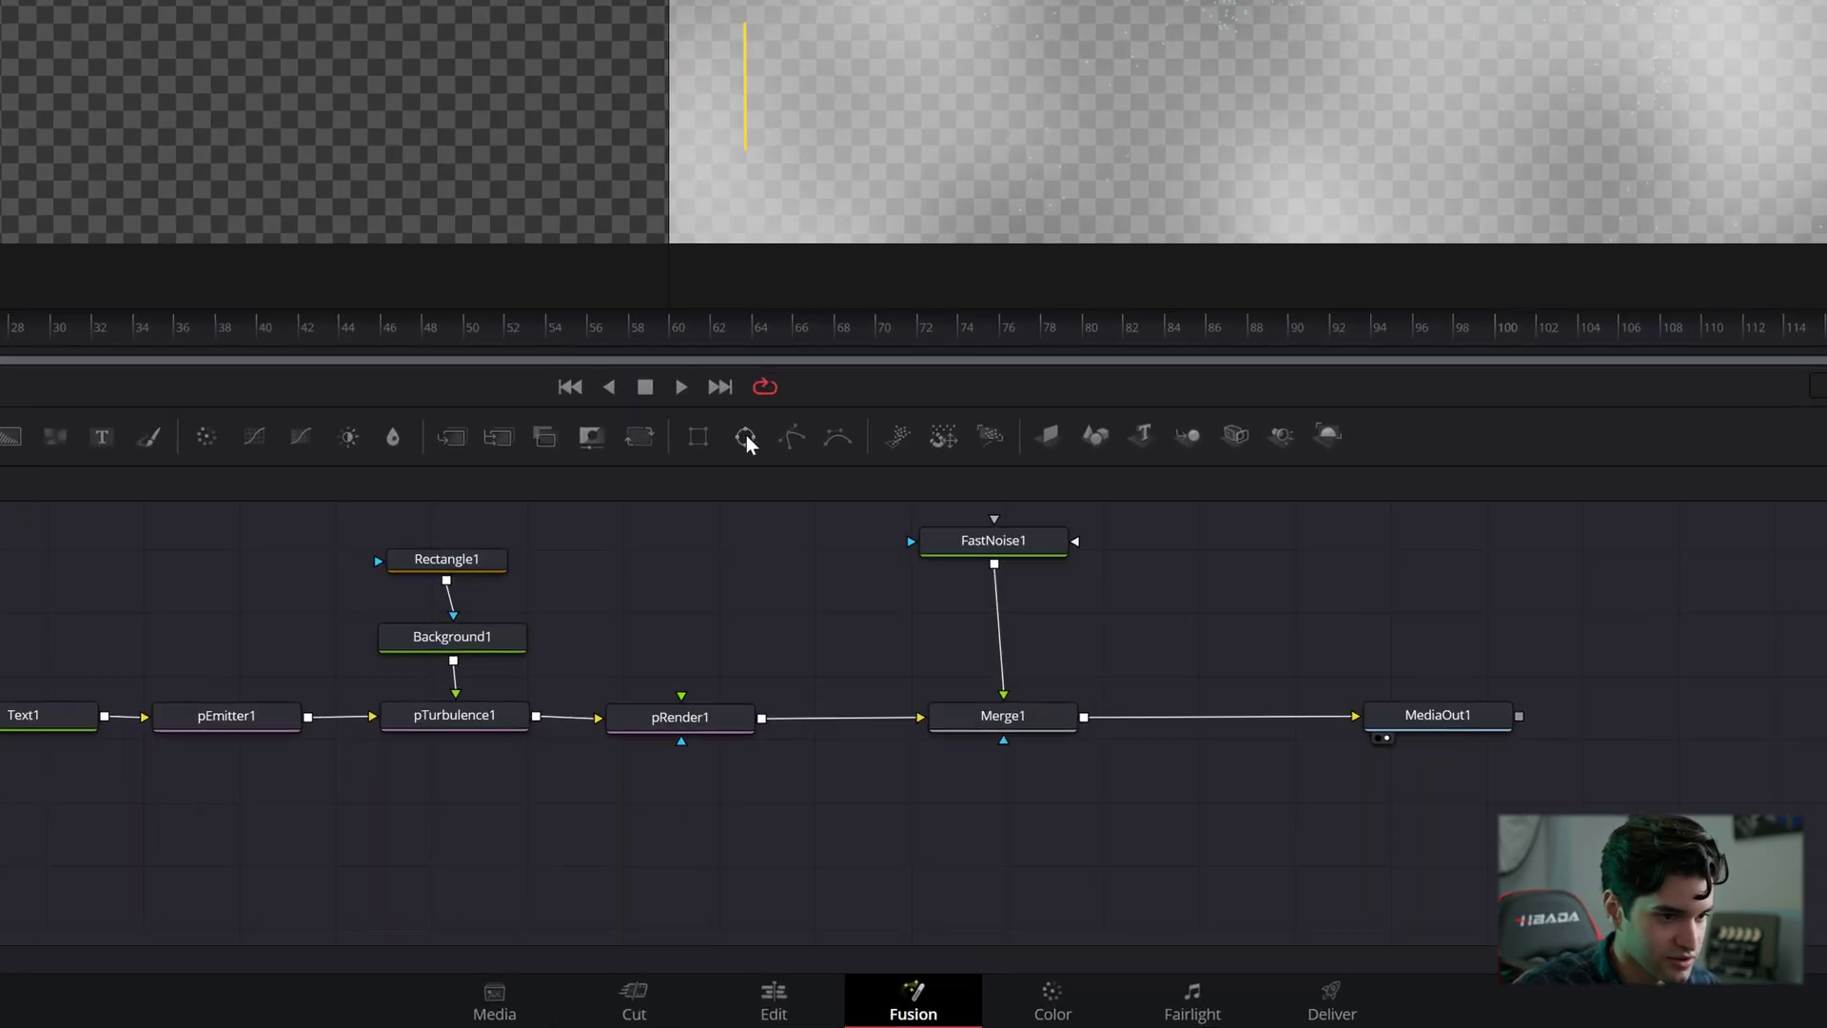
Add an inverted ellipse mask to Merge1 and place its node below the merge.
{"action": "left_click_drag", "start_coordinate": [777, 549], "coordinate": [1003, 739]}
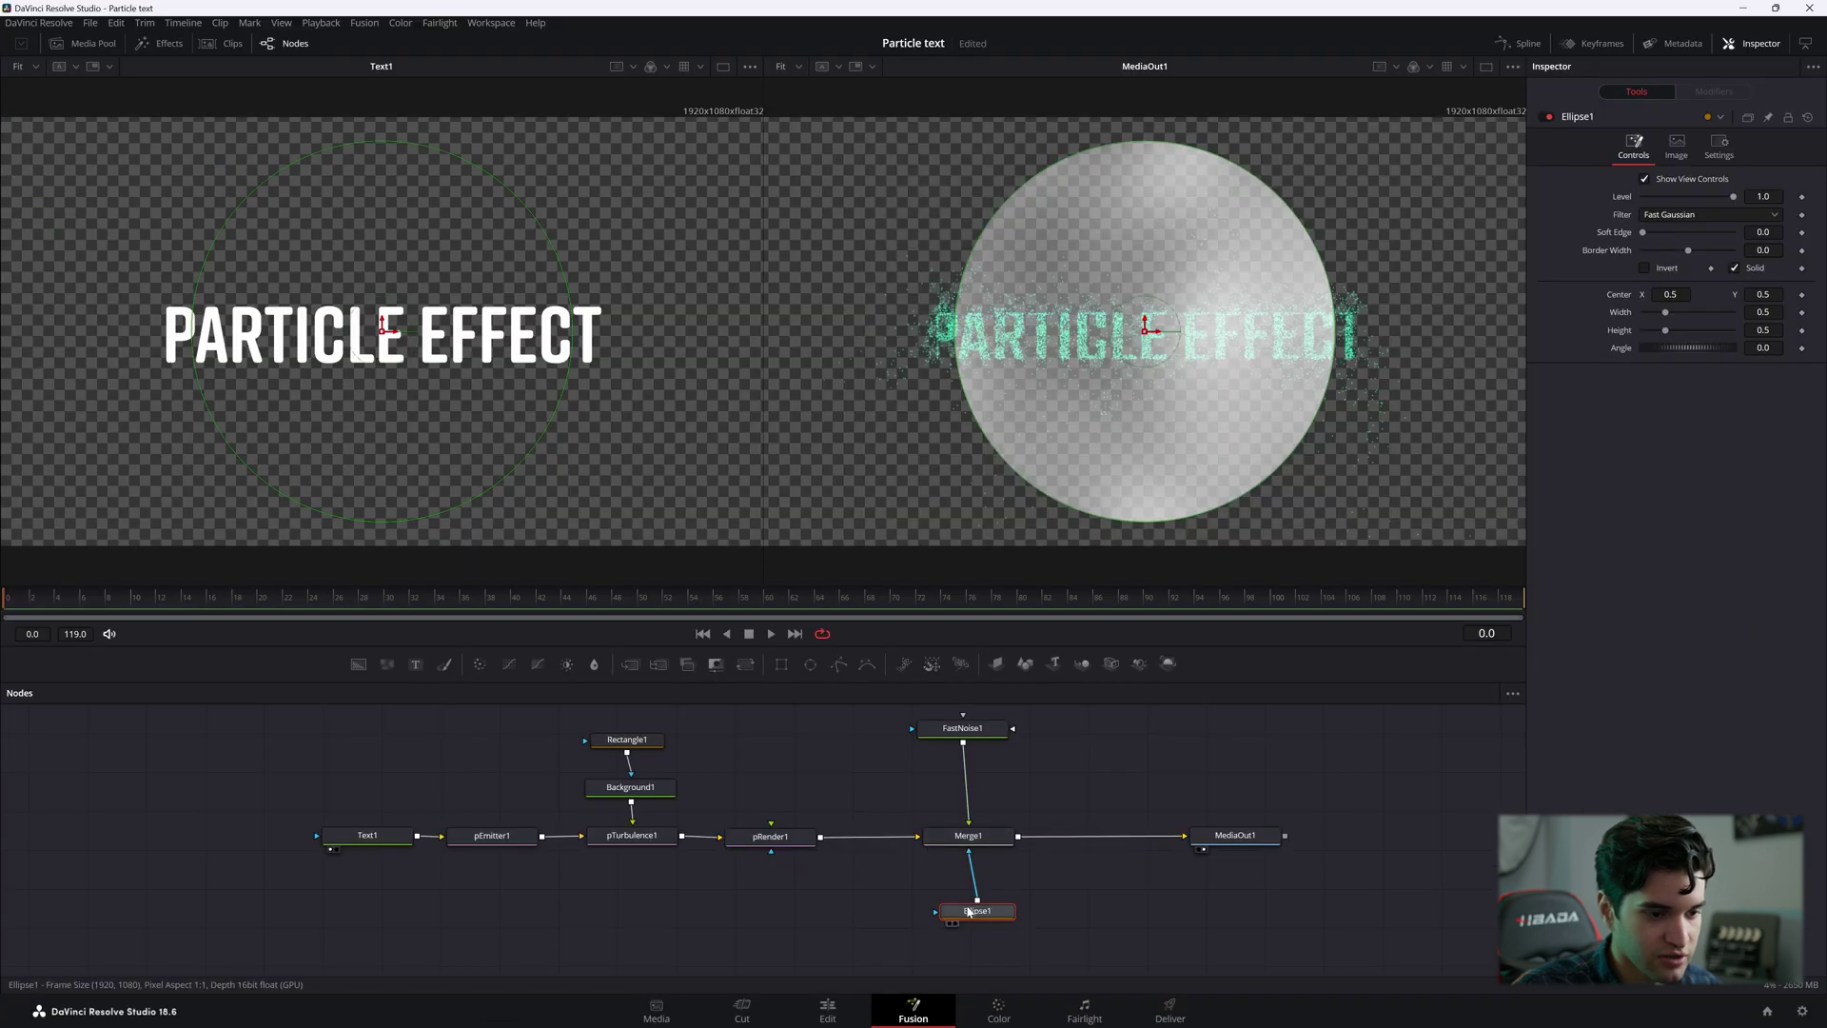
{"action": "left_click_drag", "start_coordinate": [968, 912], "coordinate": [952, 910]}
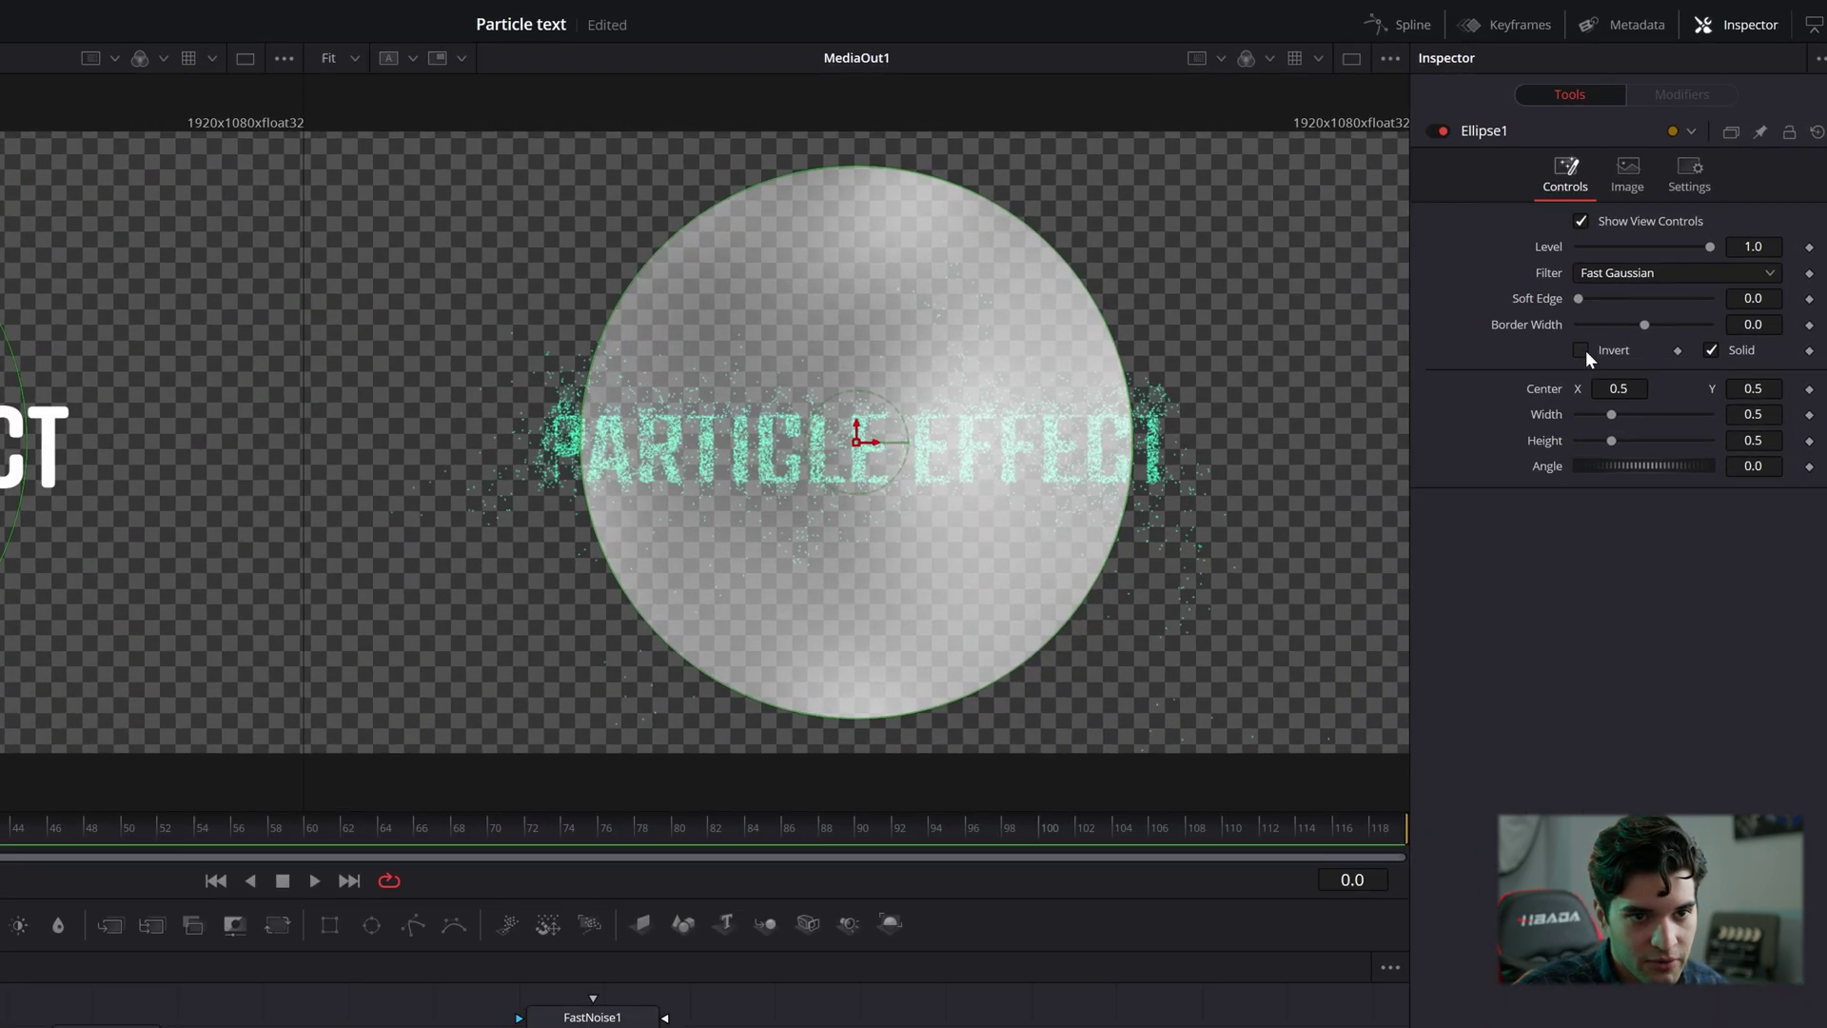
{"action": "left_click", "coordinate": [1649, 269]}
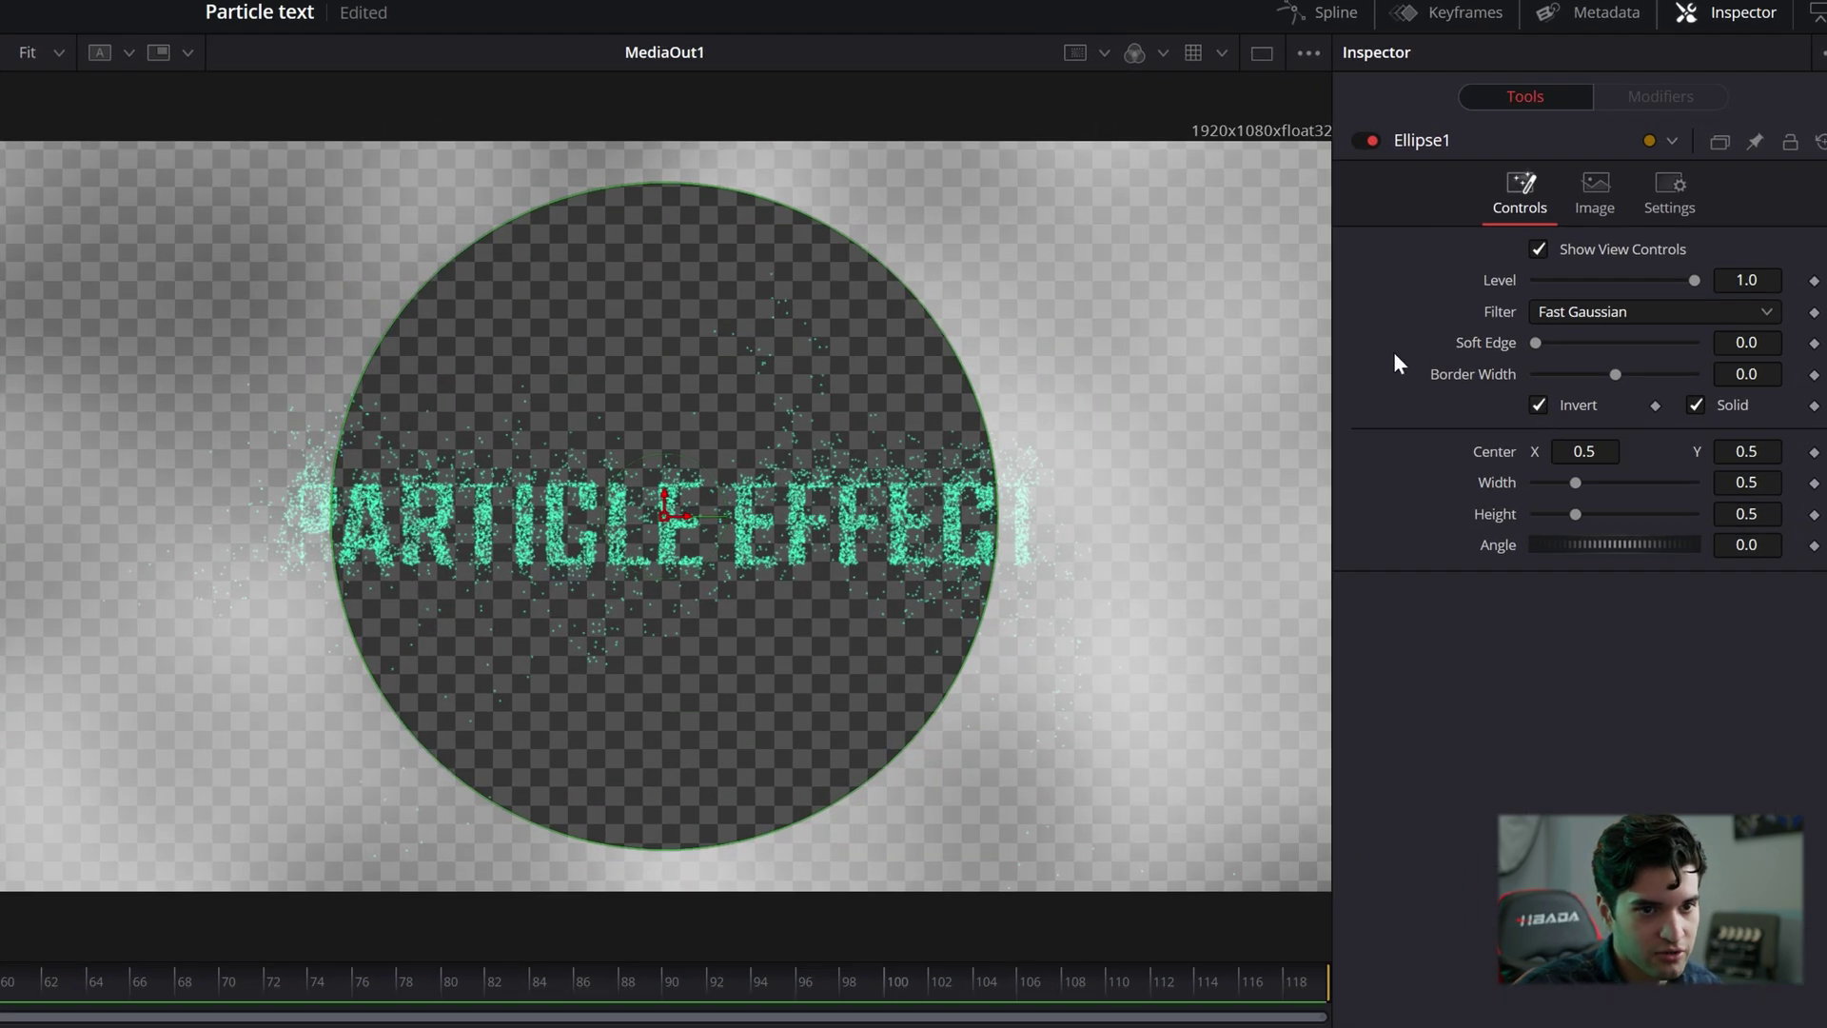
Reshape the ellipse mask around the title to about 0.70 wide and 0.196 high, and soften its edge.
{"action": "left_click_drag", "start_coordinate": [676, 183], "coordinate": [651, 386]}
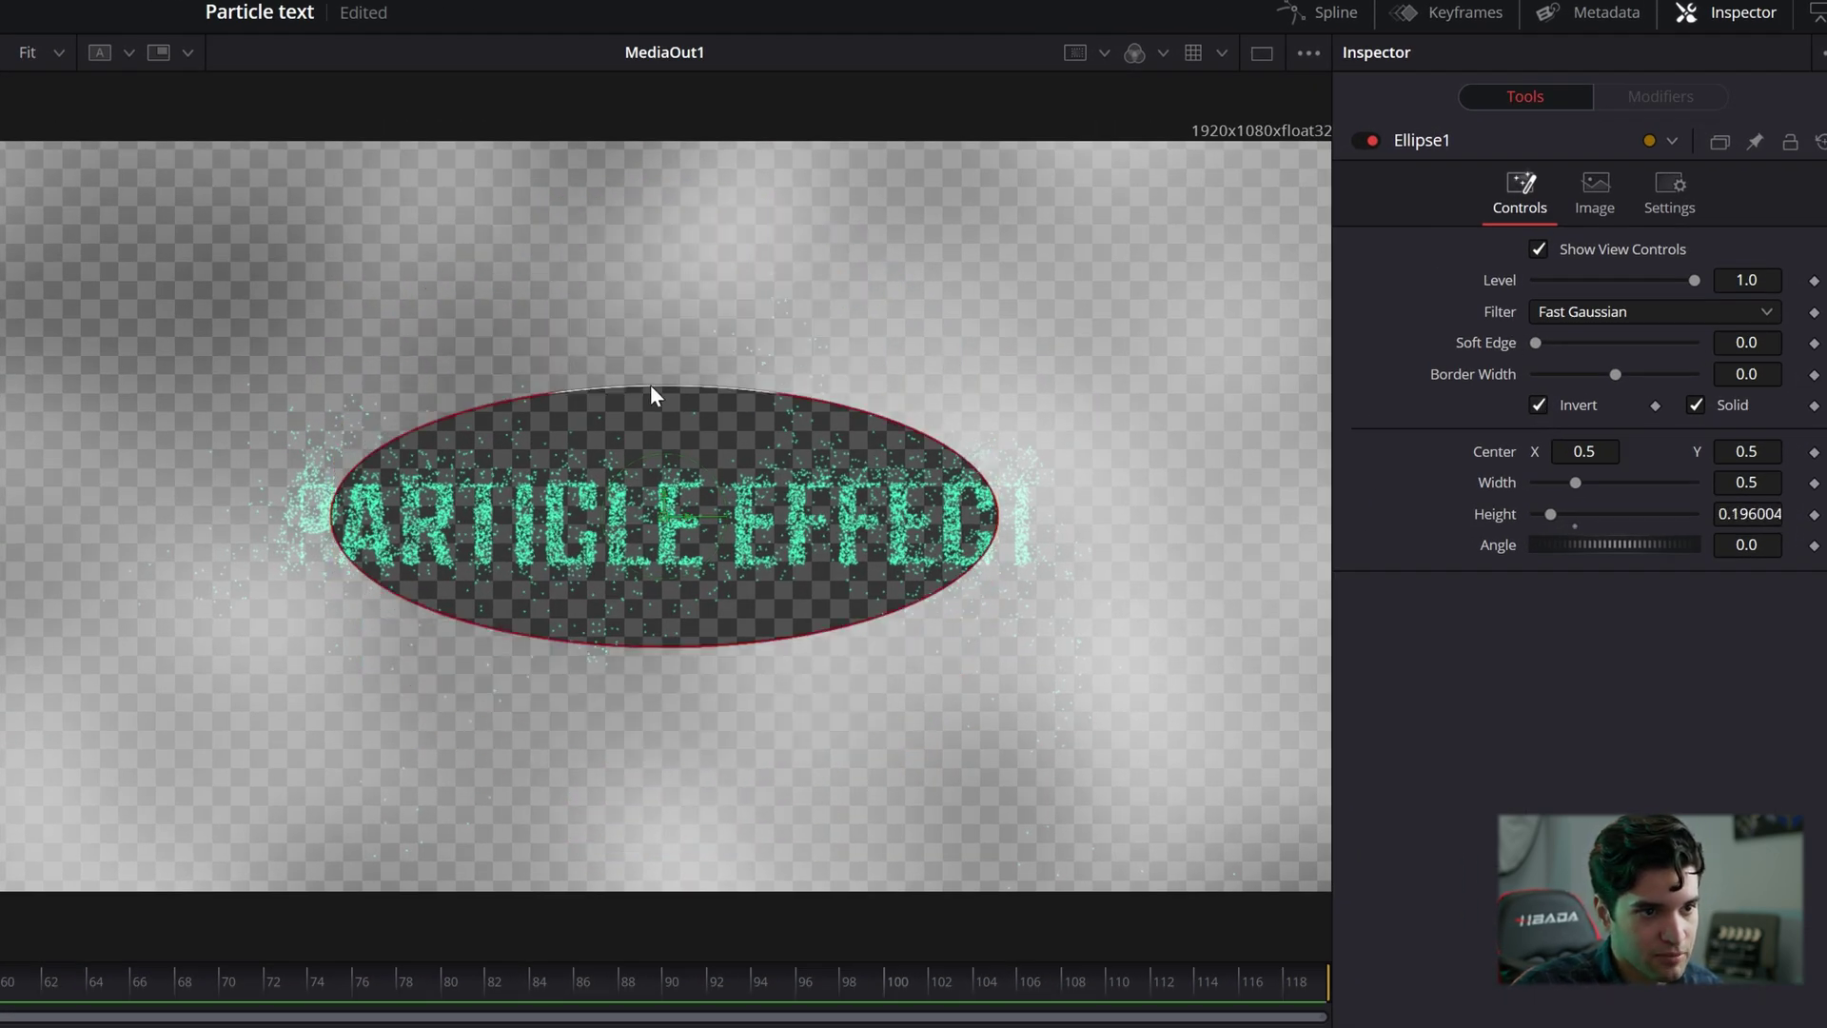
{"action": "left_click_drag", "start_coordinate": [333, 505], "coordinate": [197, 516]}
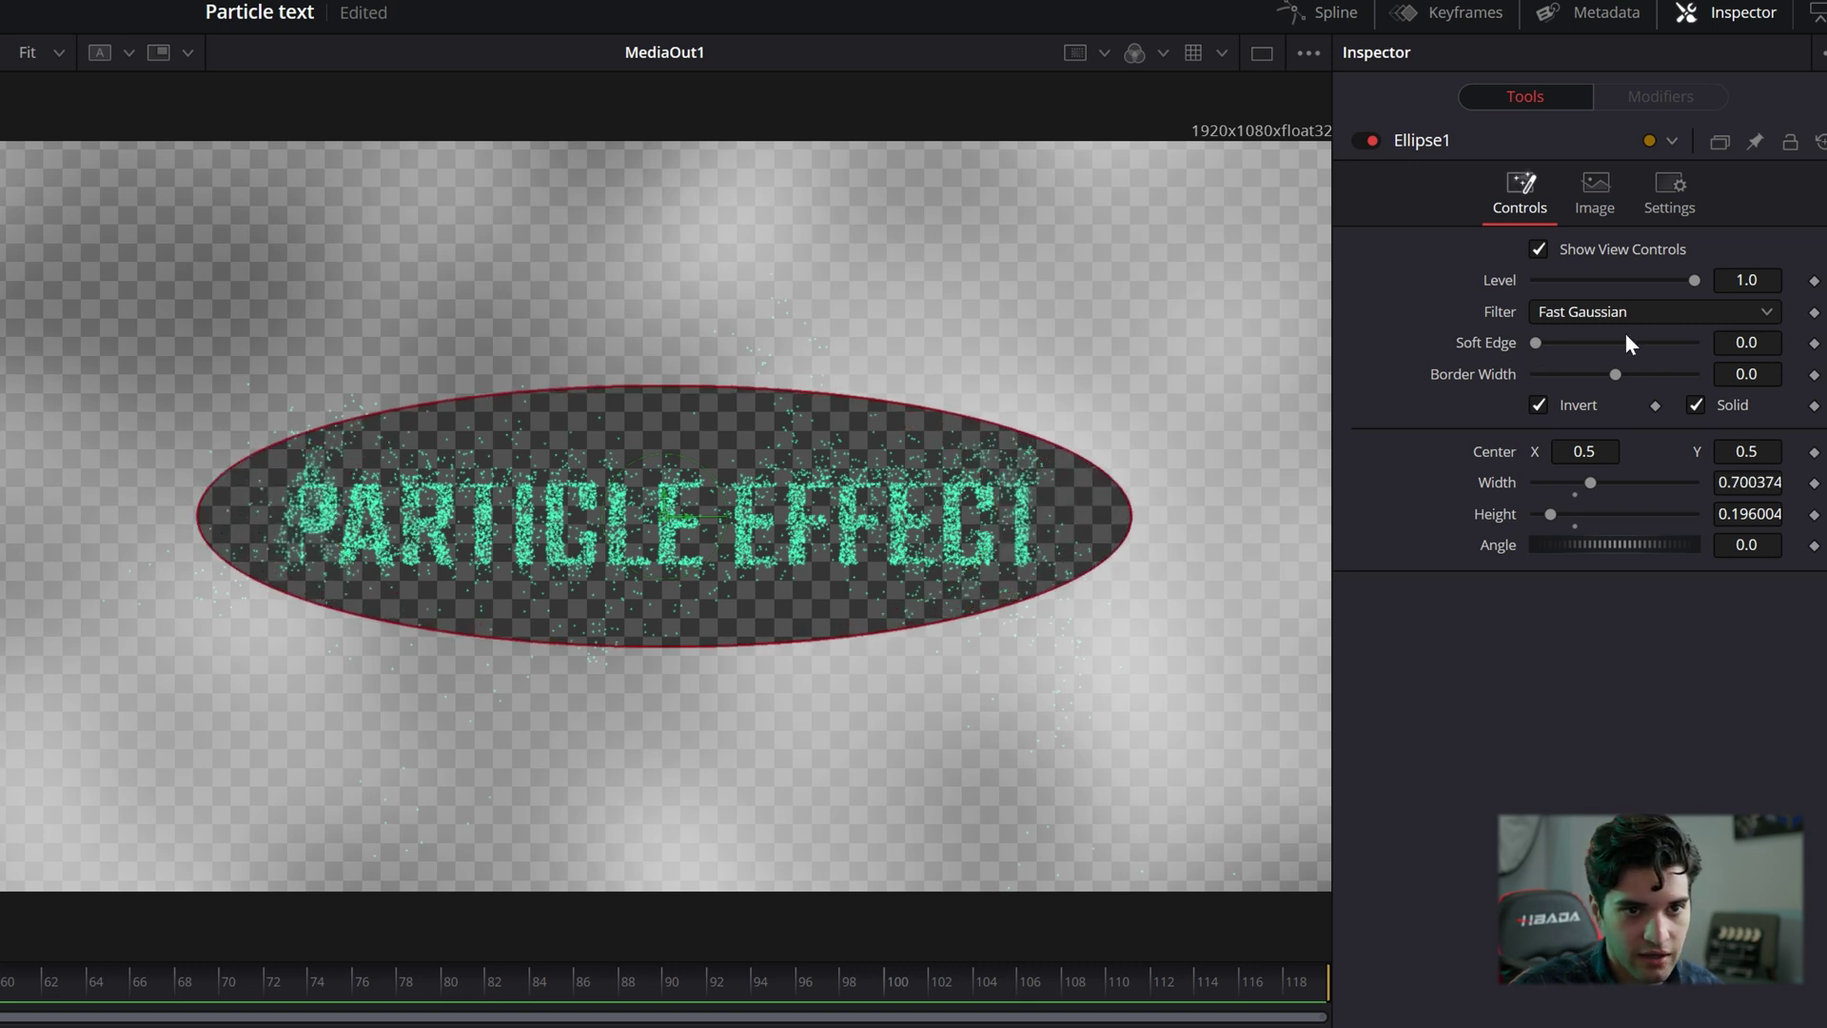
{"action": "left_click_drag", "start_coordinate": [1747, 342], "coordinate": [1781, 342]}
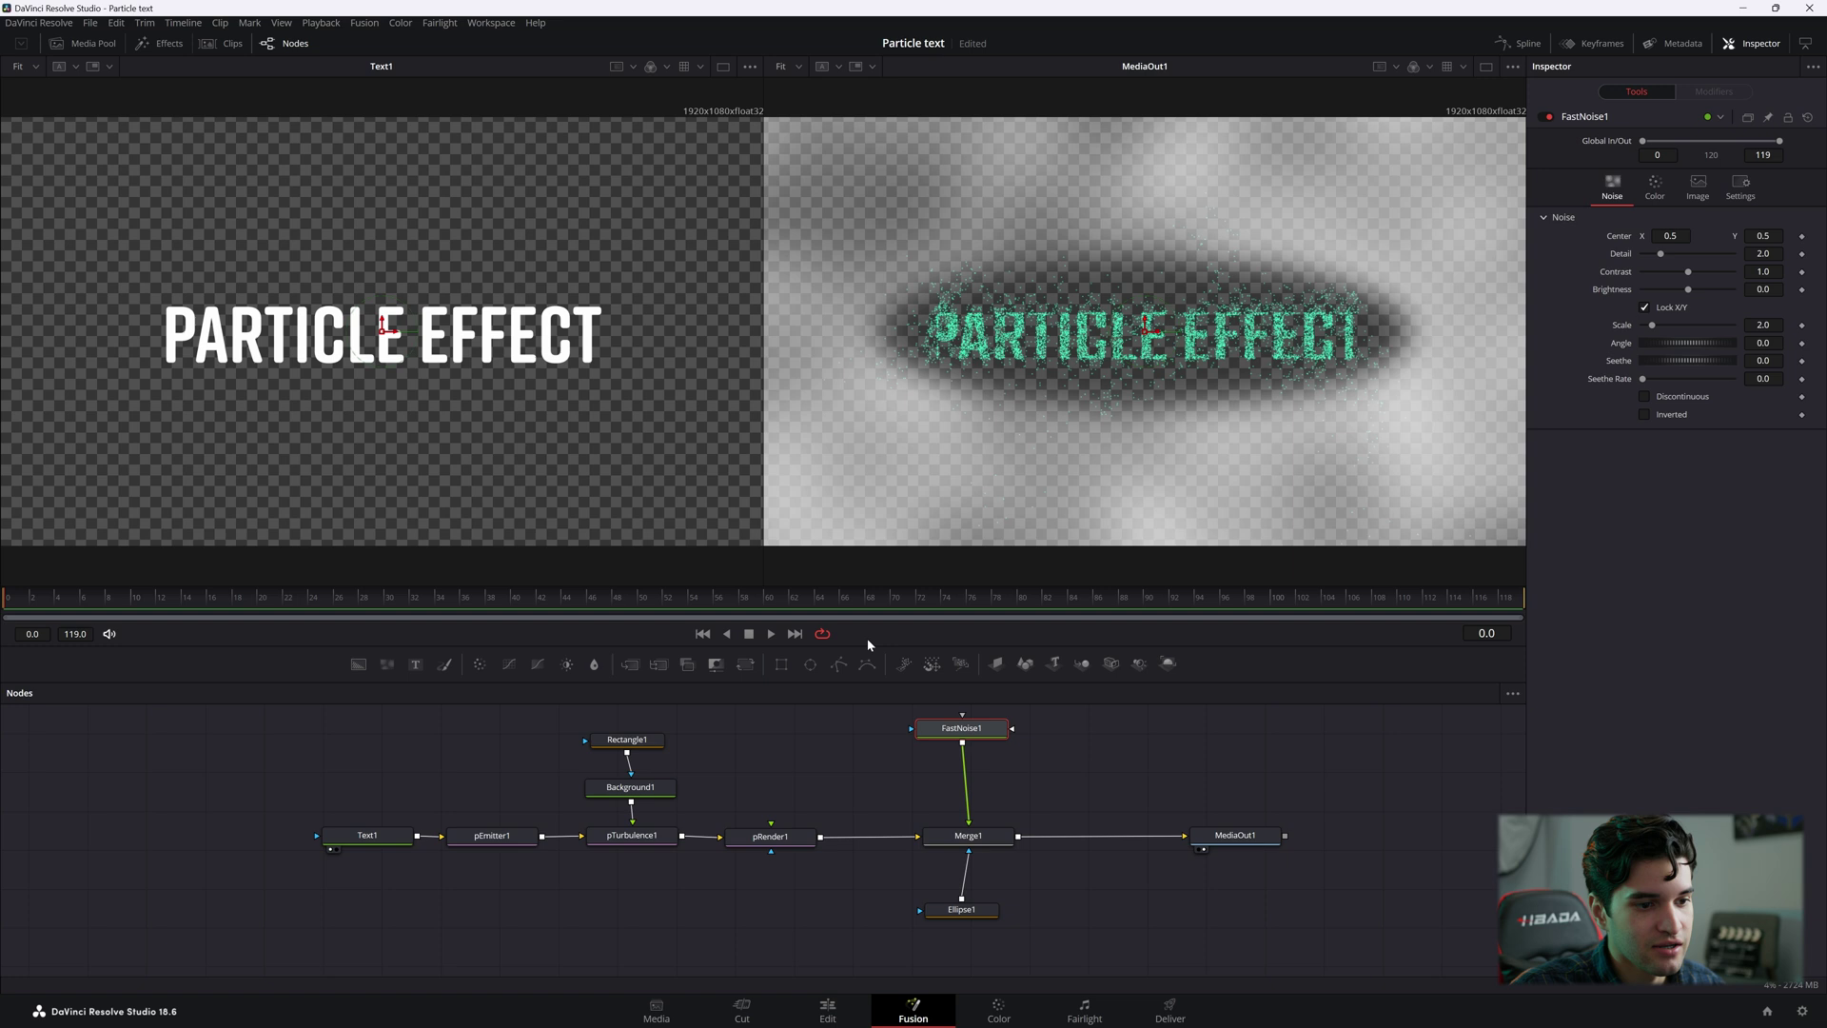
Move FastNoise1 closer to Merge1 and set its noise Scale to about 6.77.
{"action": "left_click_drag", "start_coordinate": [961, 729], "coordinate": [971, 754]}
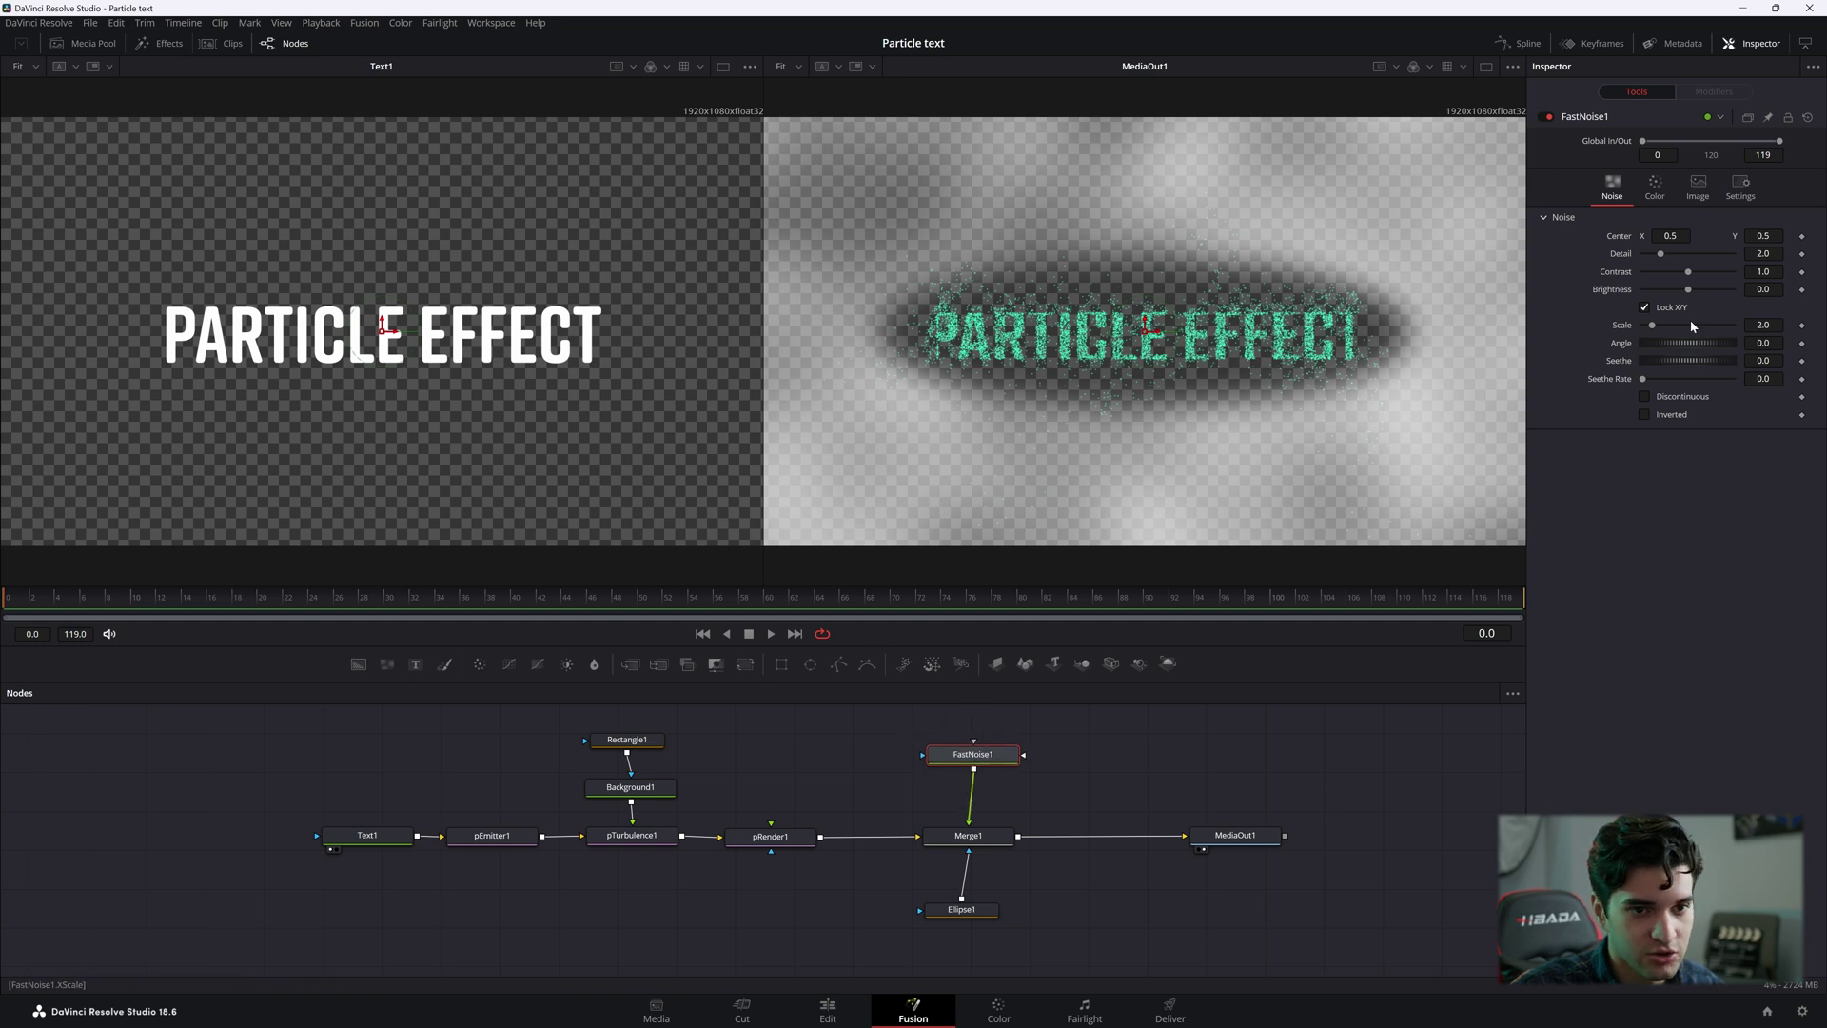
{"action": "left_click_drag", "start_coordinate": [1655, 324], "coordinate": [1677, 325]}
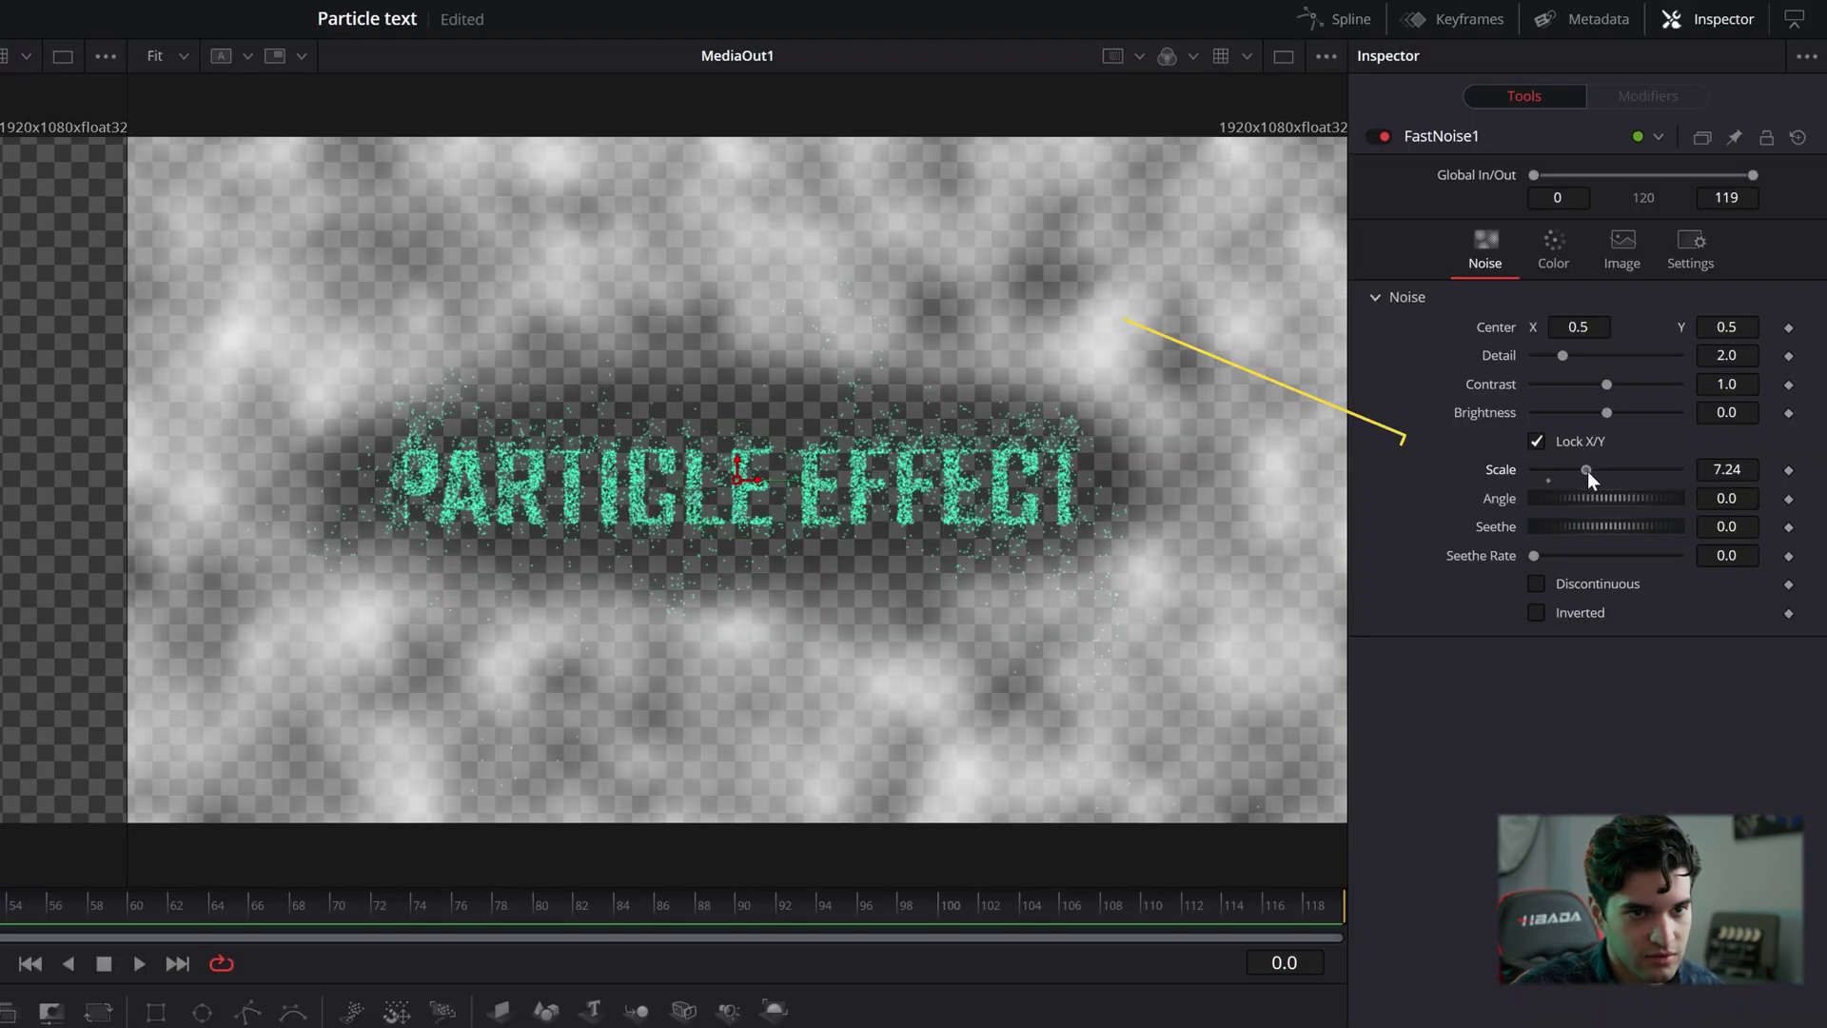
{"action": "left_click_drag", "start_coordinate": [1591, 470], "coordinate": [1583, 470]}
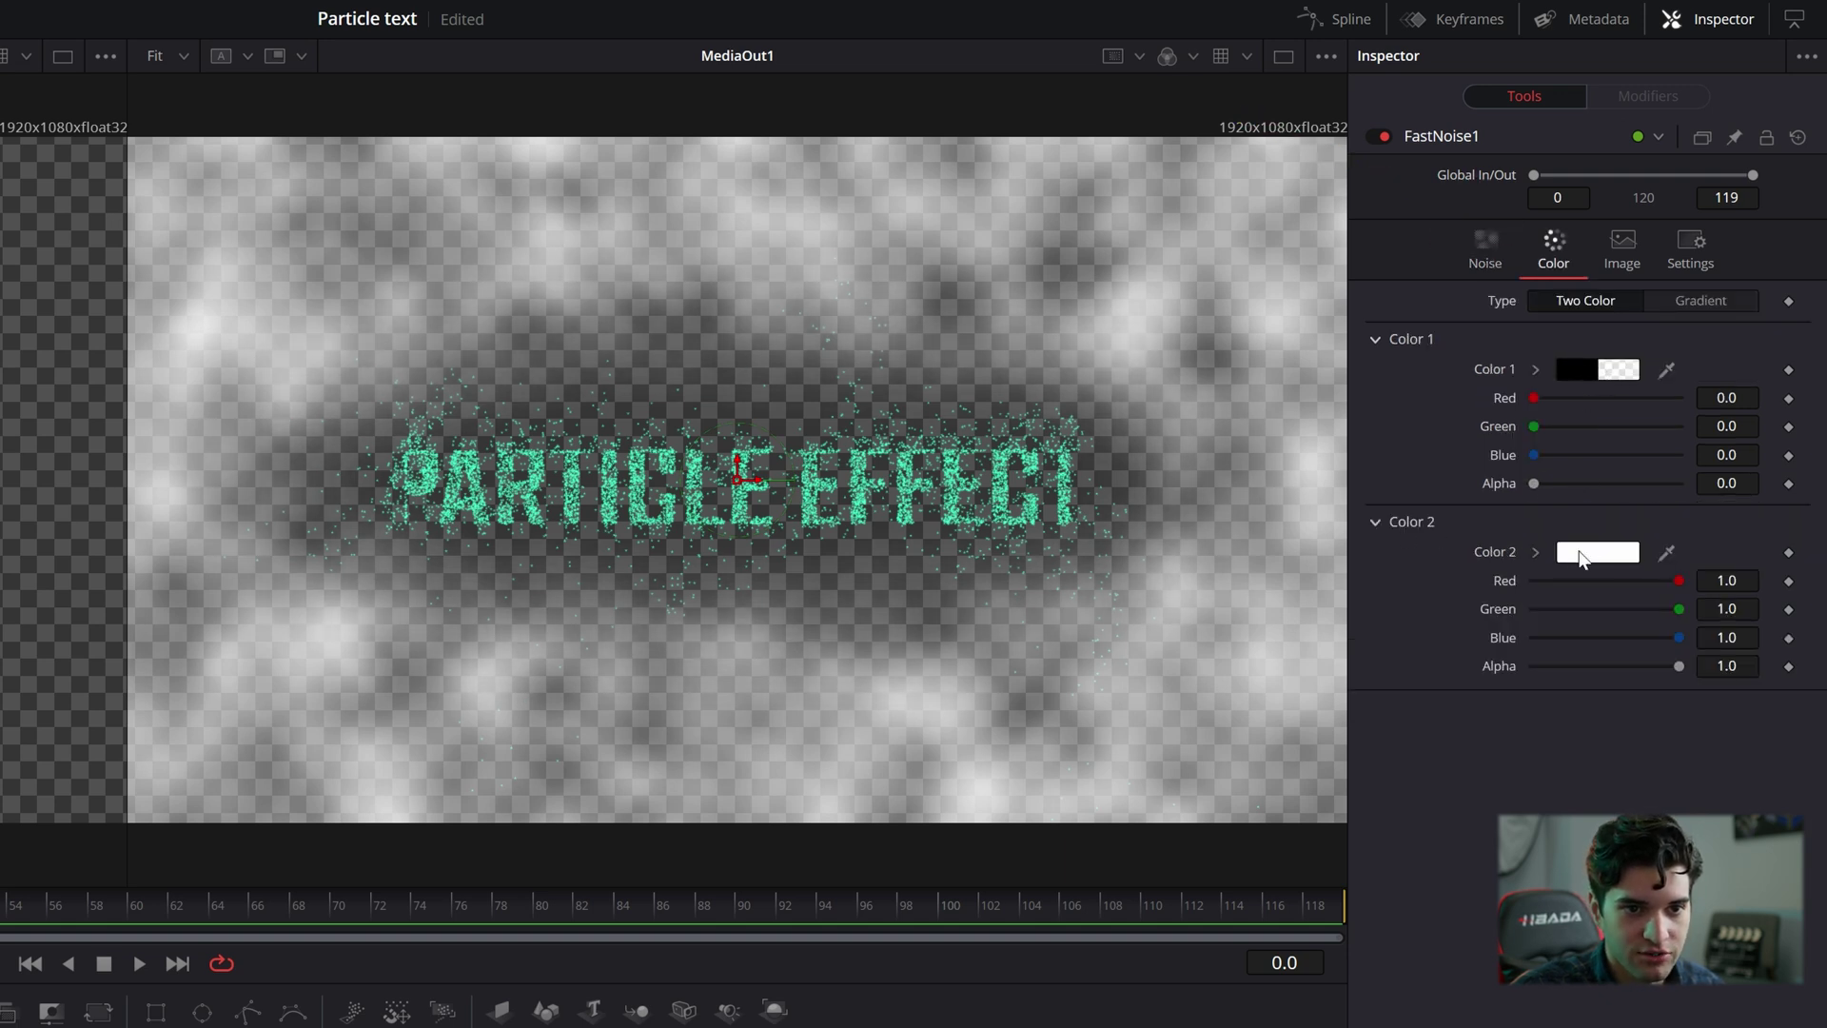
Set Color 2 of FastNoise1 to a light cyan with red about 0.667, green 1.0 and blue about 0.988.
{"action": "left_click", "coordinate": [1584, 558]}
{"action": "left_click", "coordinate": [480, 613]}
{"action": "left_click_drag", "start_coordinate": [480, 613], "coordinate": [479, 734]}
{"action": "left_click", "coordinate": [598, 987]}
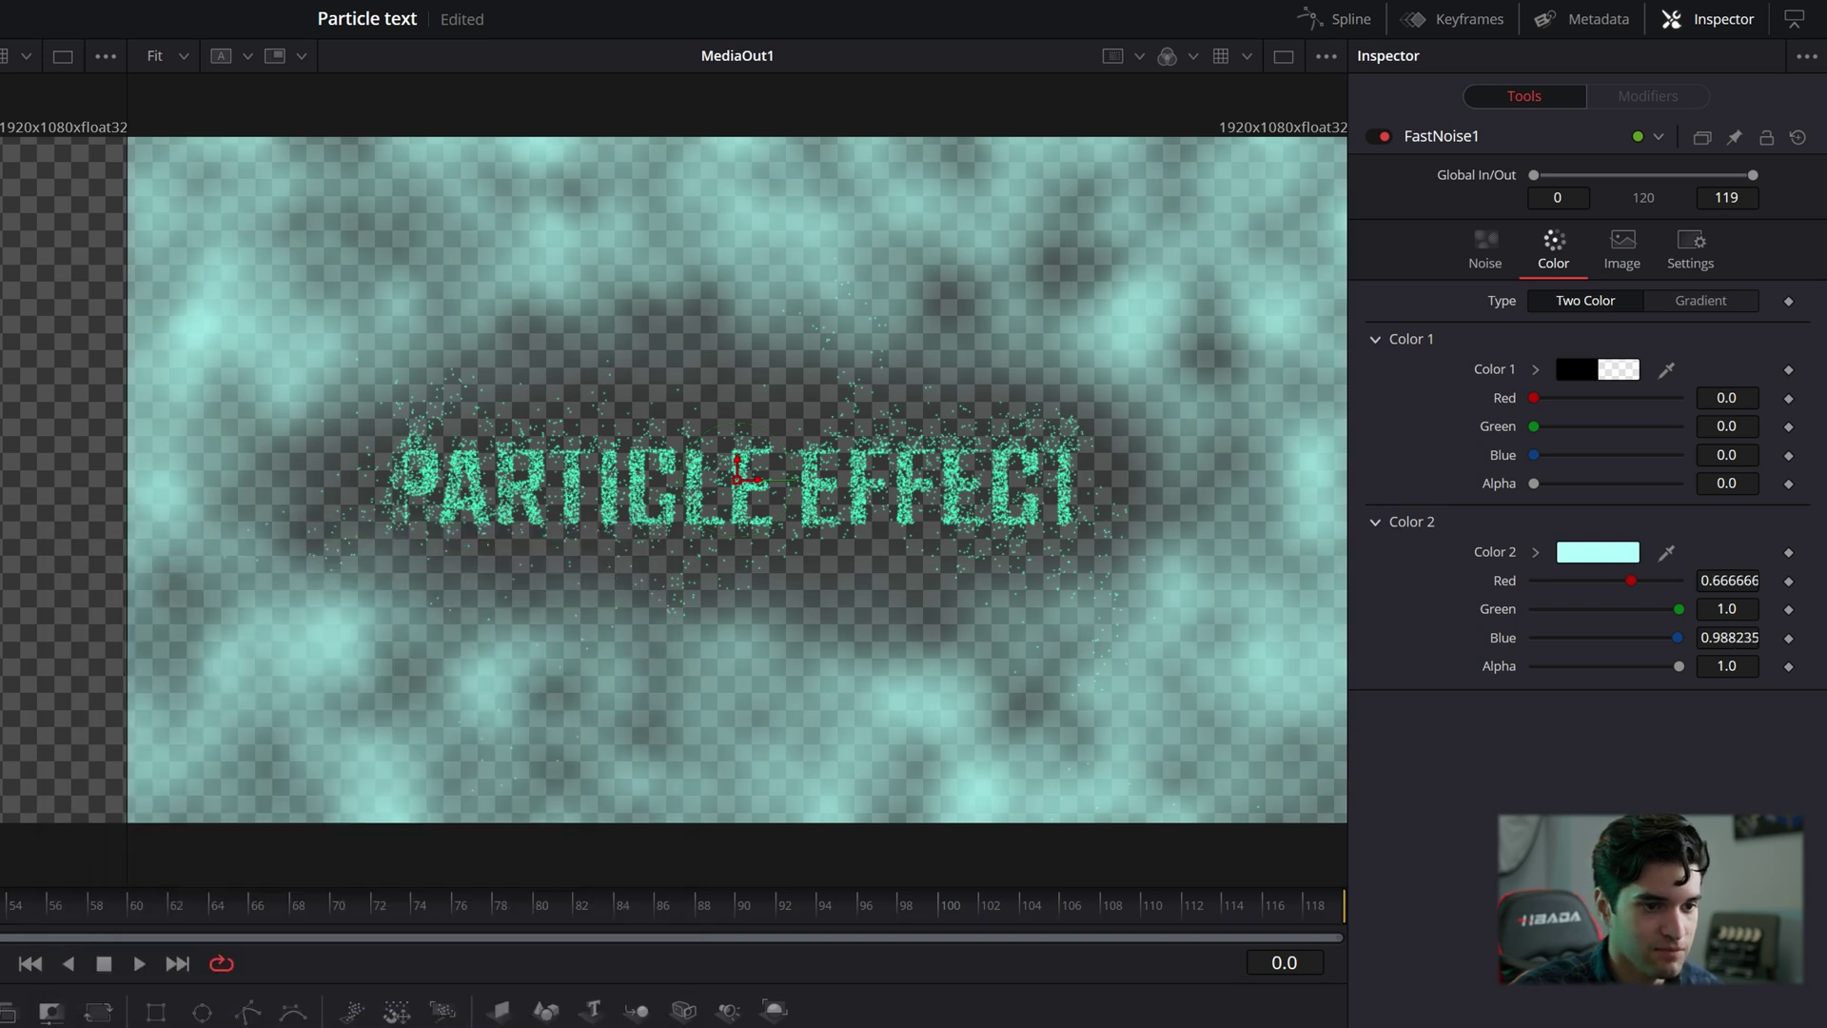
Animate the Seethe of FastNoise1 with a keyframe of 0.0 at frame 0 and a higher value at frame 119.
{"action": "left_click", "coordinate": [1481, 255]}
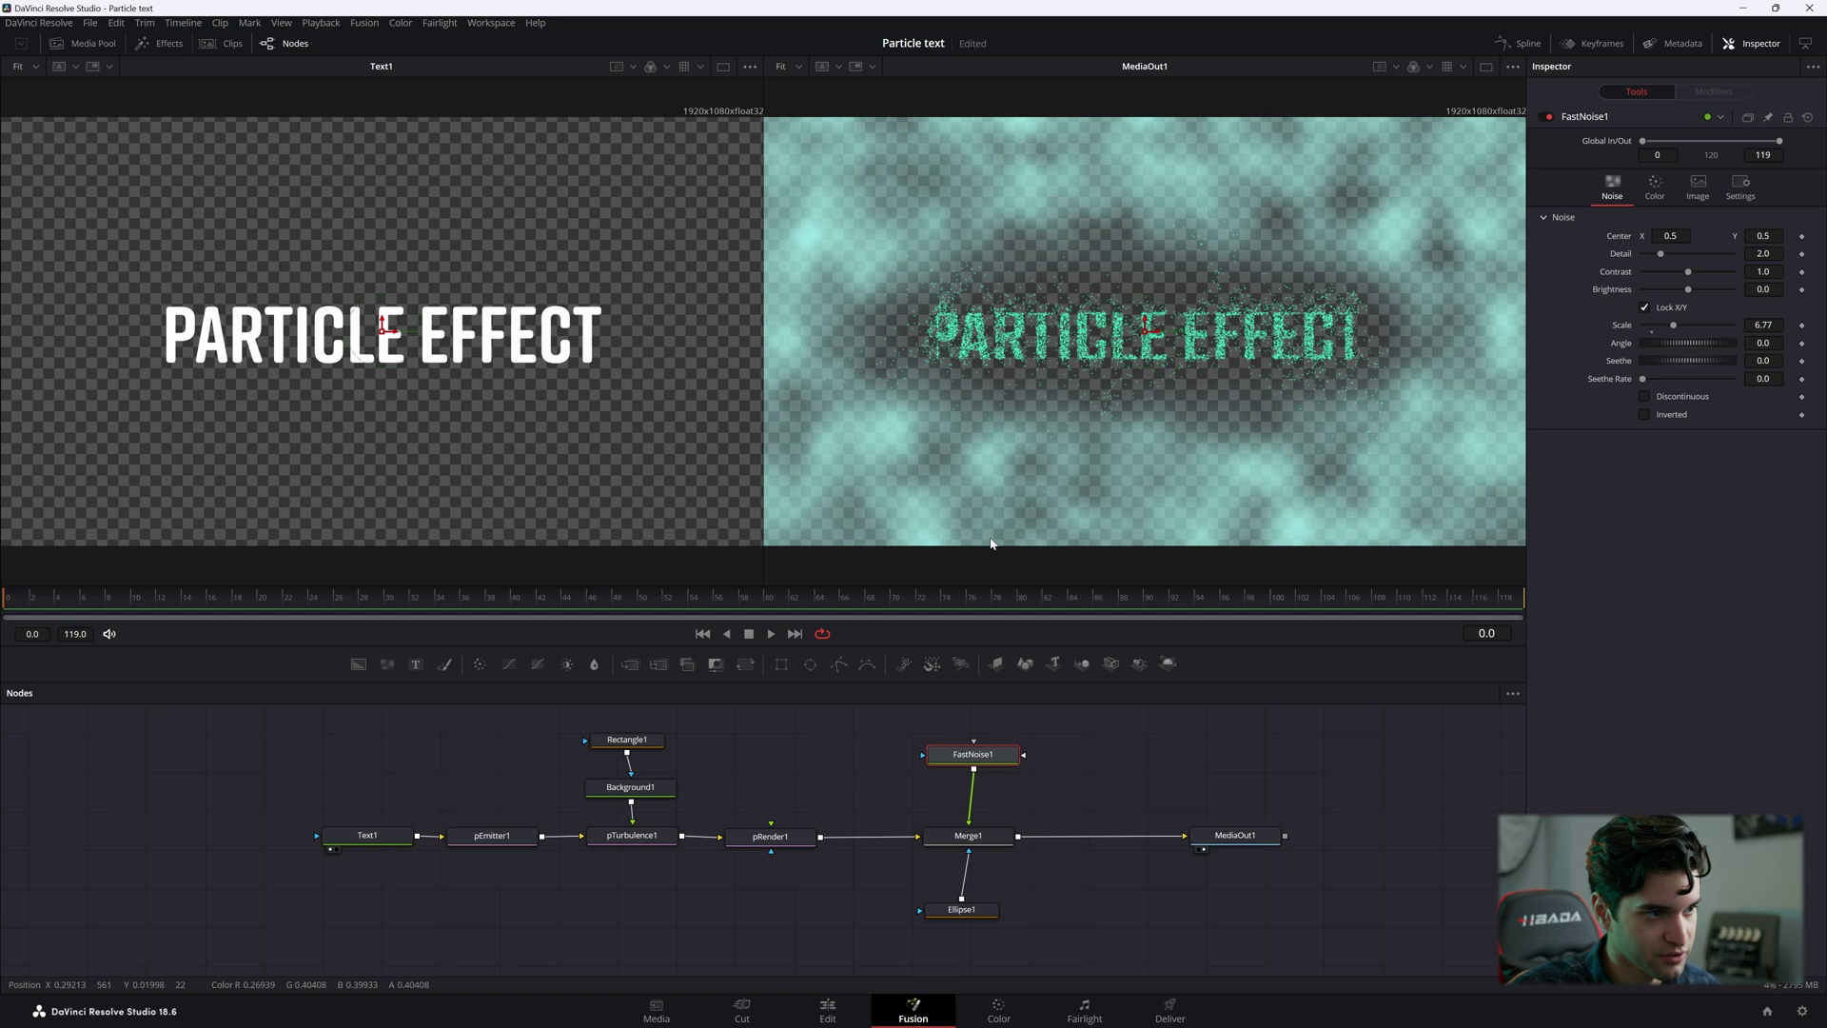
{"action": "left_click", "coordinate": [1803, 363]}
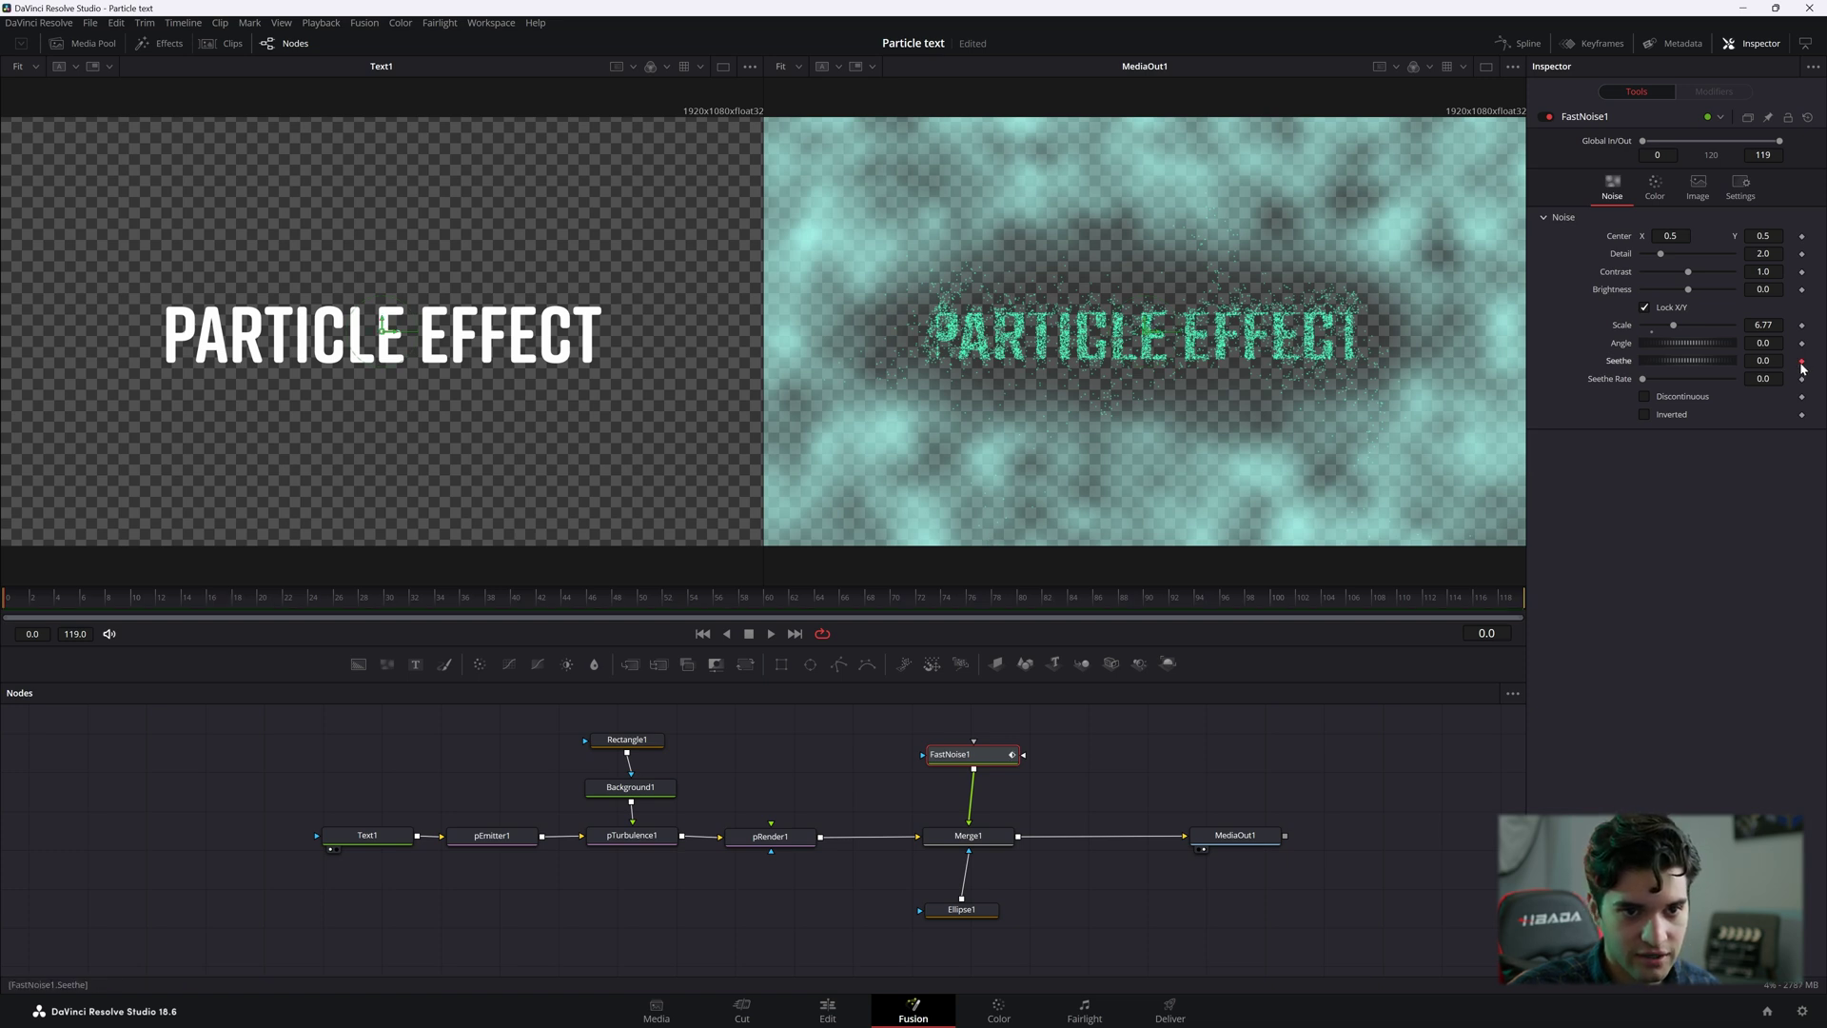
{"action": "left_click", "coordinate": [1523, 594]}
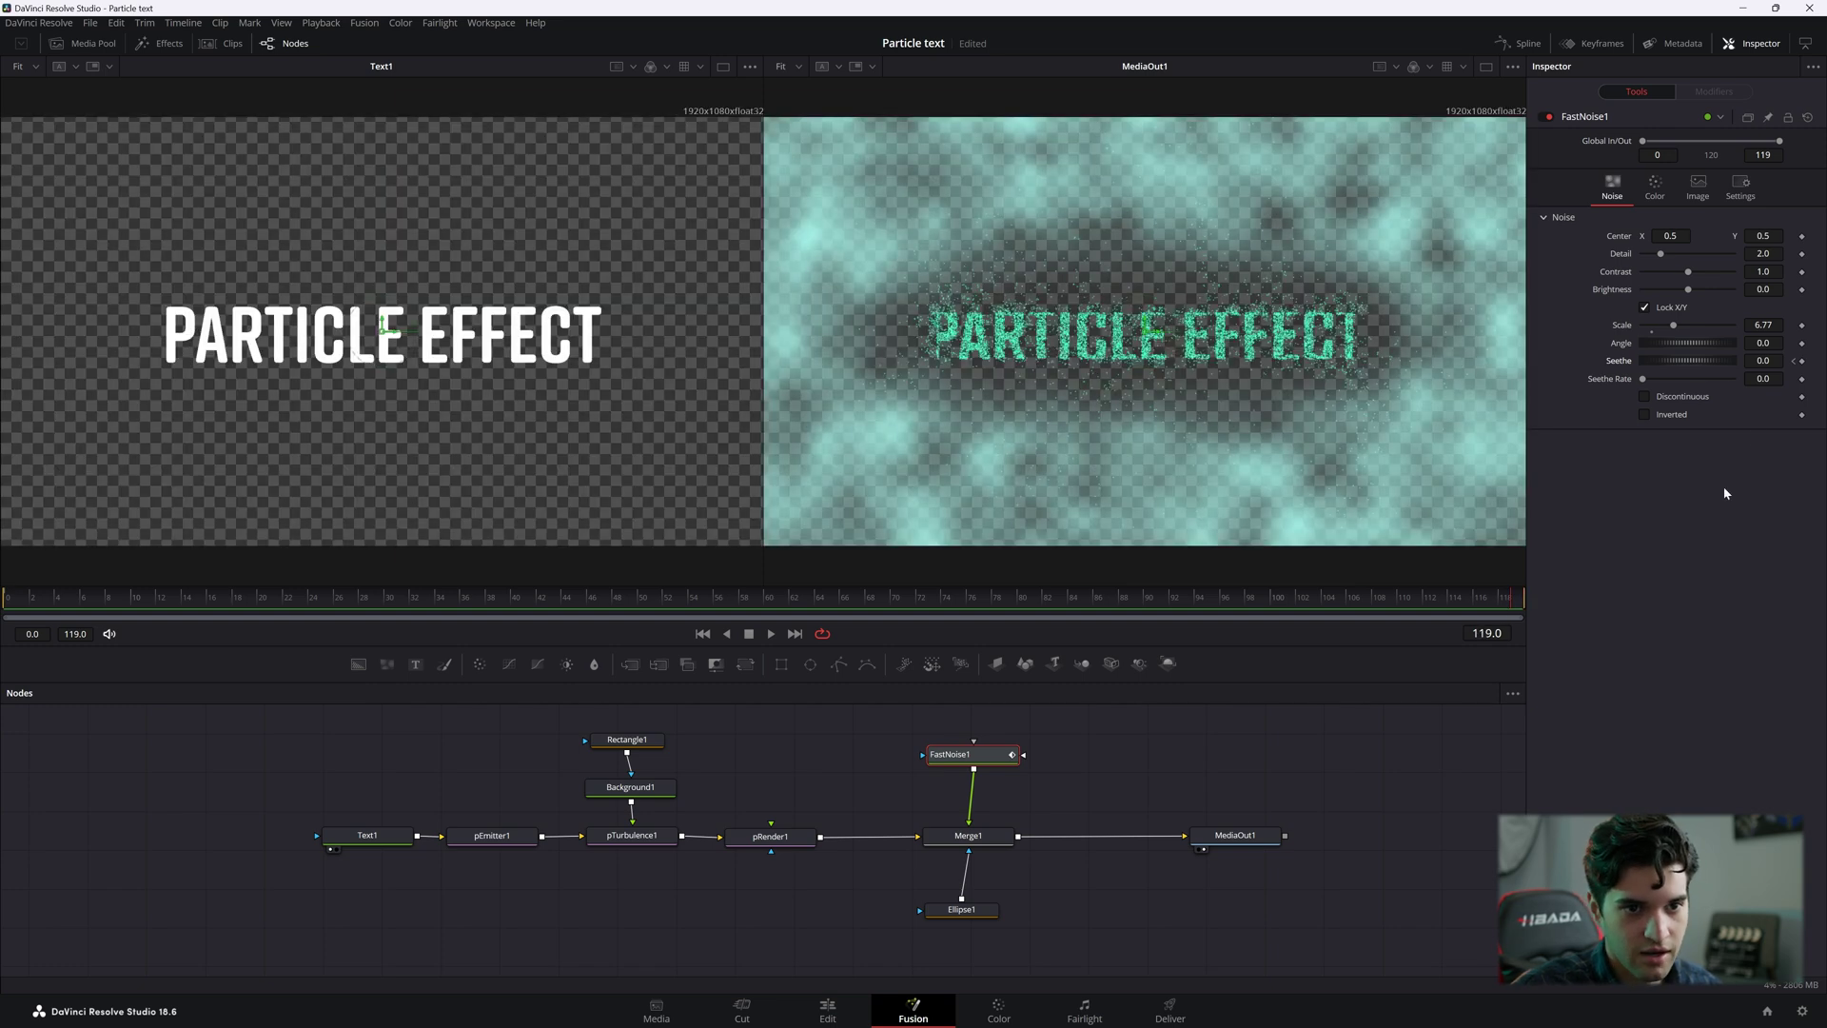
{"action": "left_click_drag", "start_coordinate": [1681, 369], "coordinate": [1762, 363]}
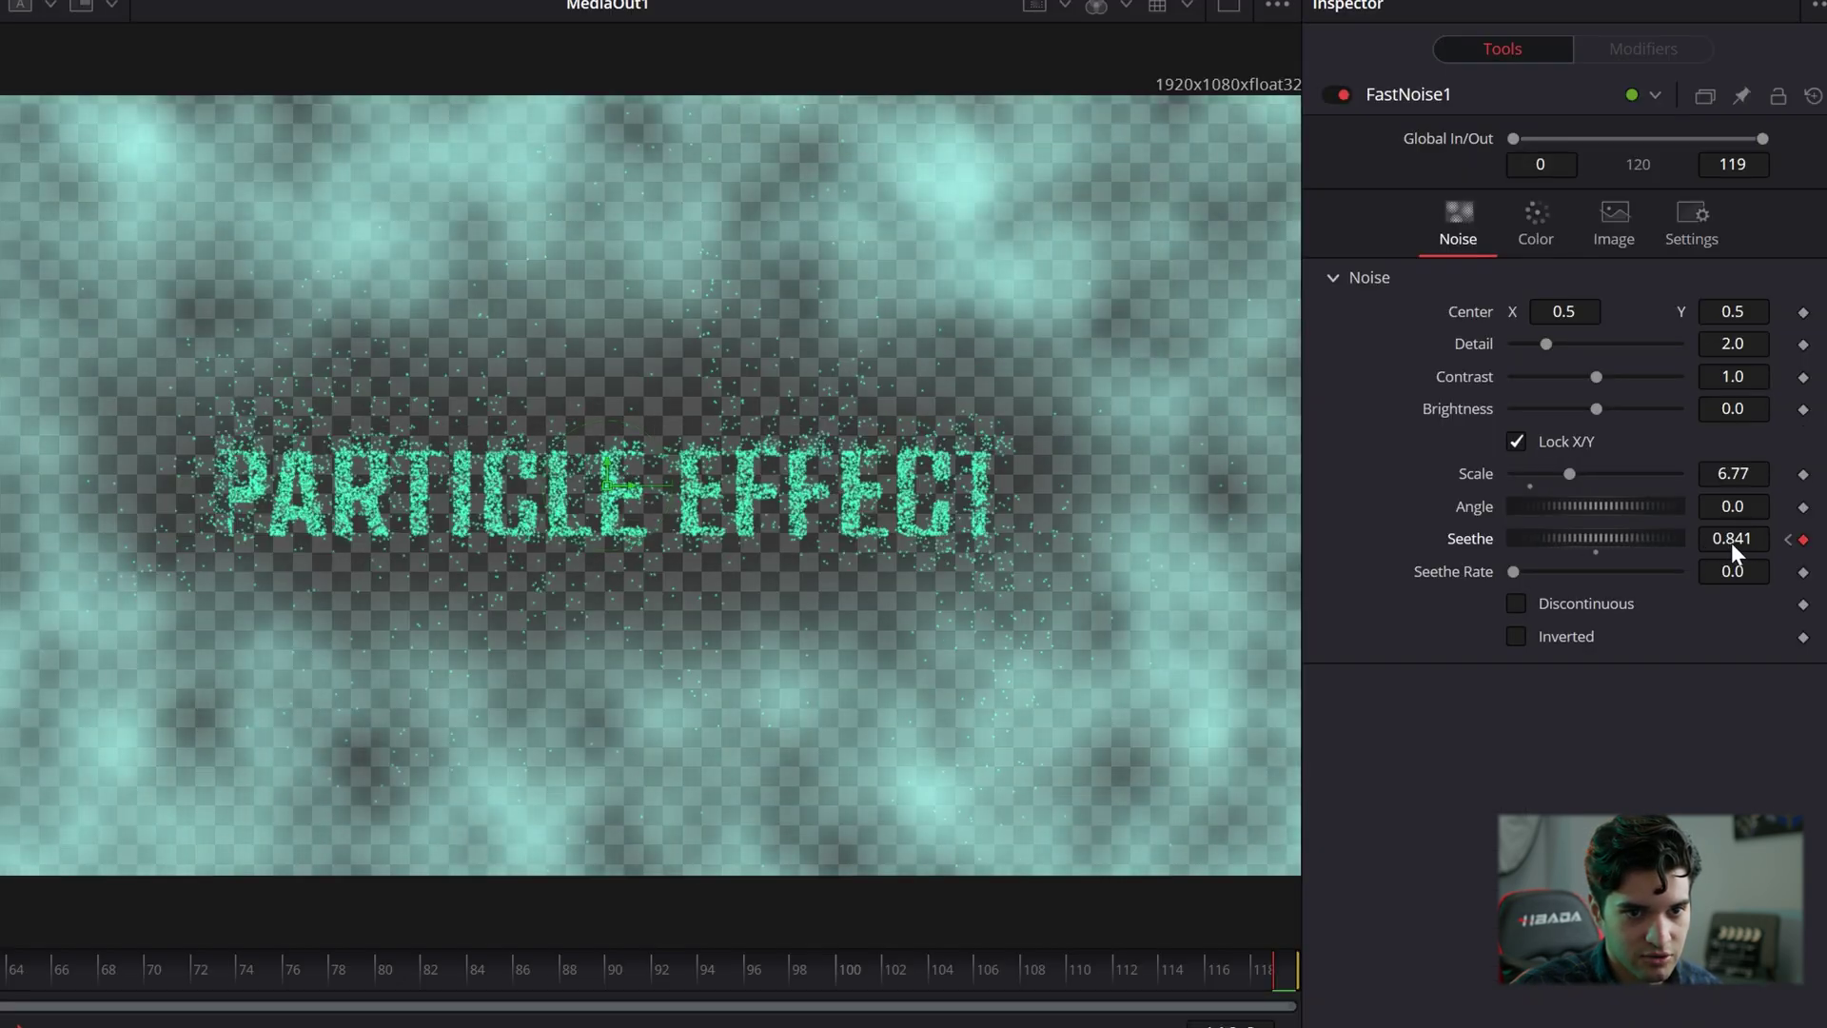
{"action": "left_click_drag", "start_coordinate": [1732, 544], "coordinate": [1749, 552]}
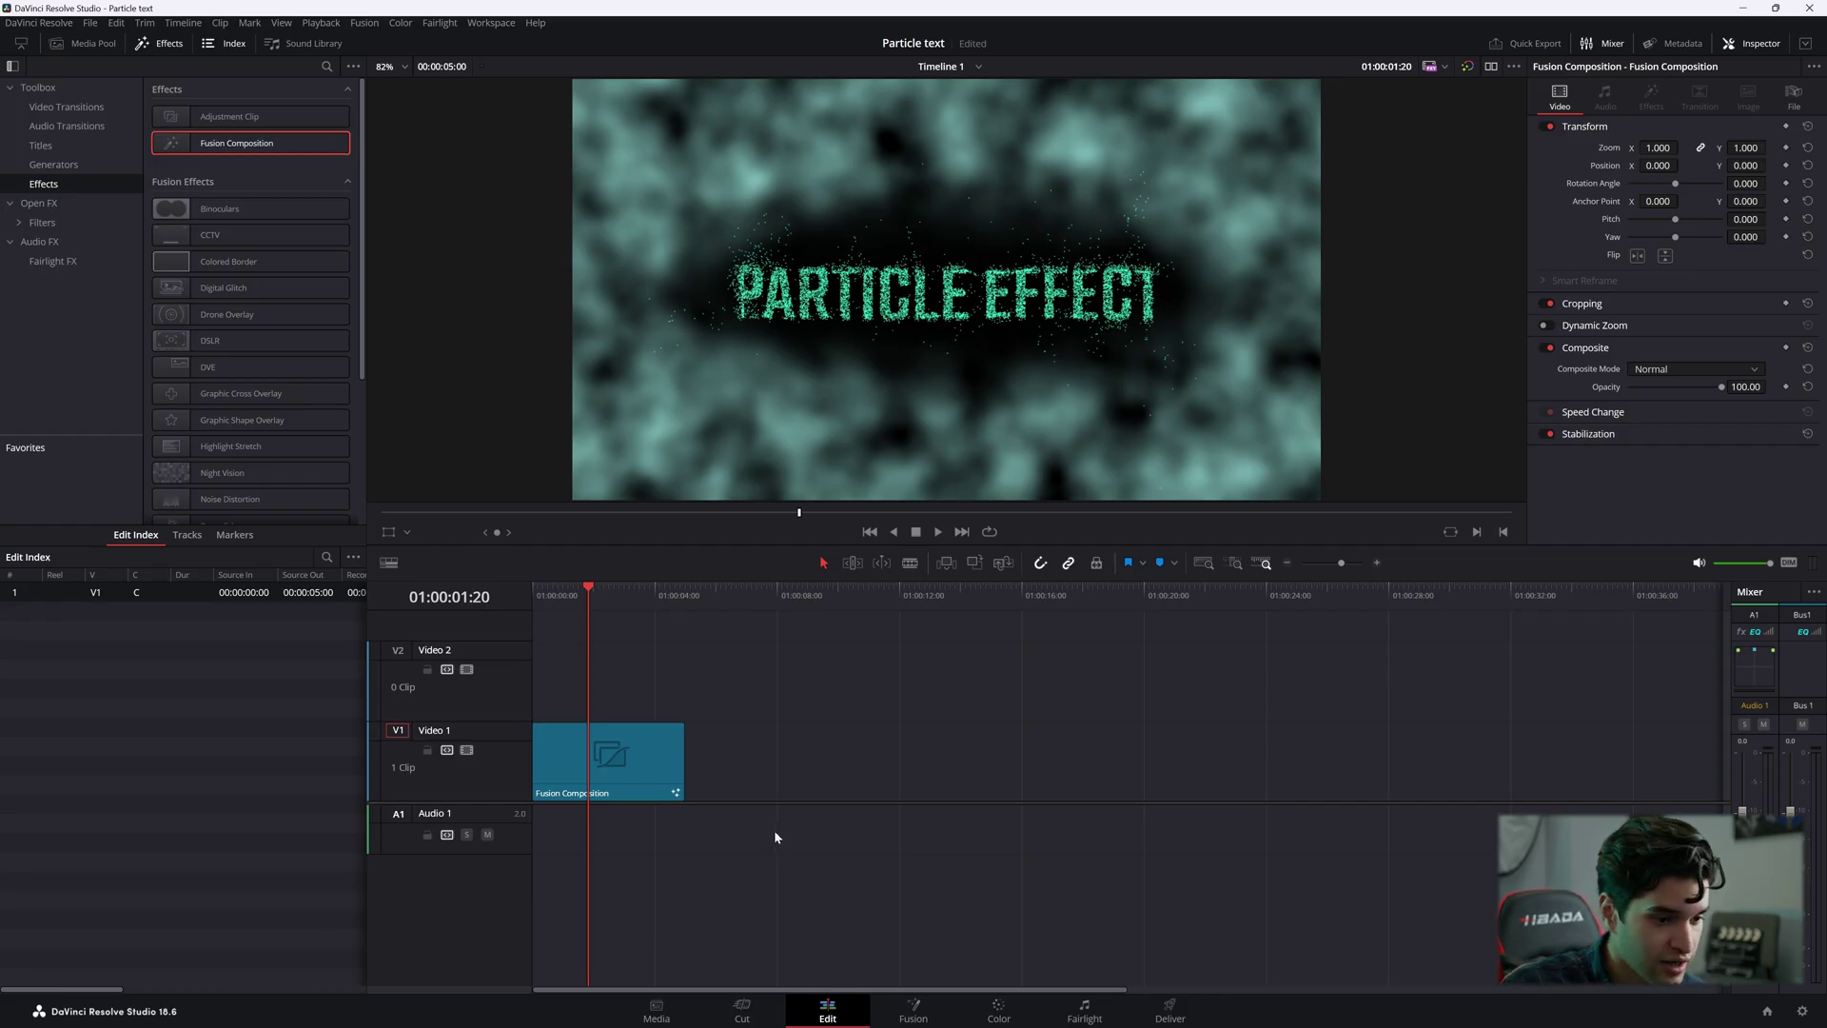
Return the Edit page timeline playhead to the start of the Fusion Composition clip.
{"action": "left_click_drag", "start_coordinate": [547, 595], "coordinate": [531, 595]}
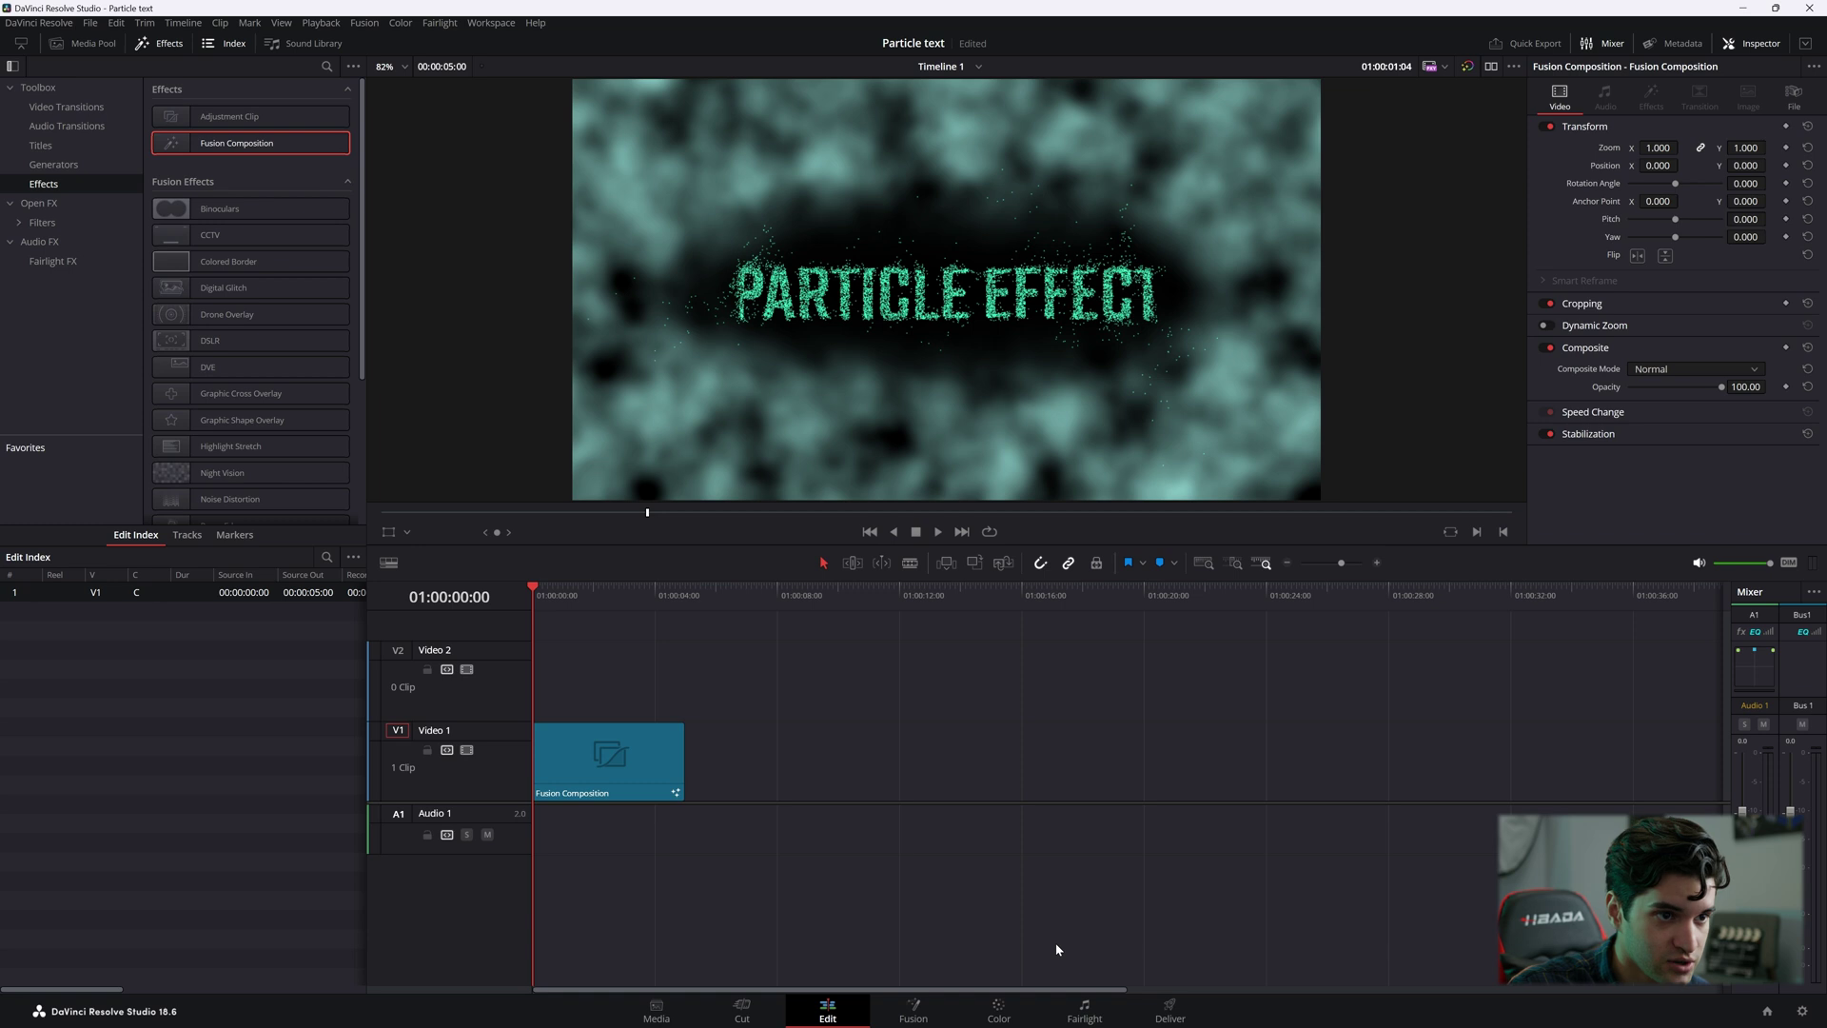